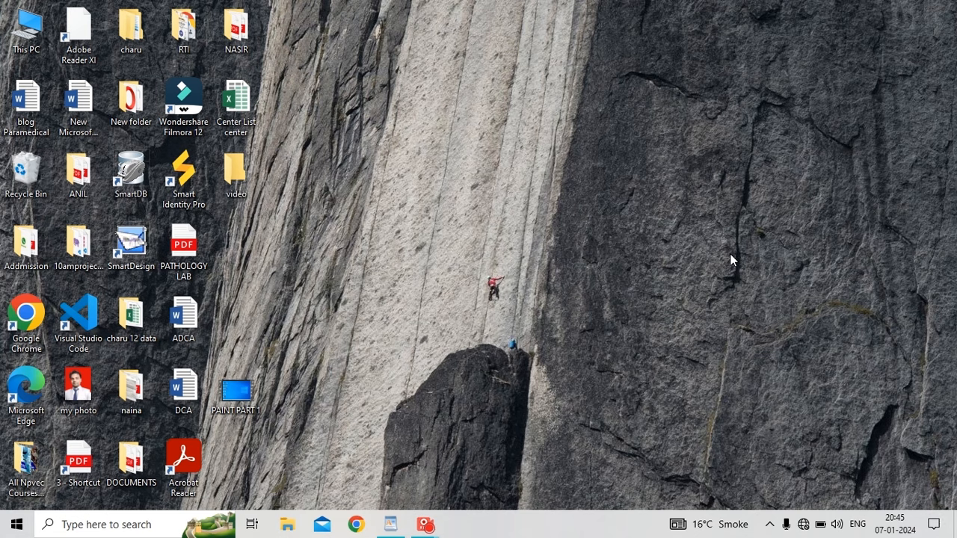
Launch WordPad by running 'wordpad' from the Windows Run dialog.
key("super+r")
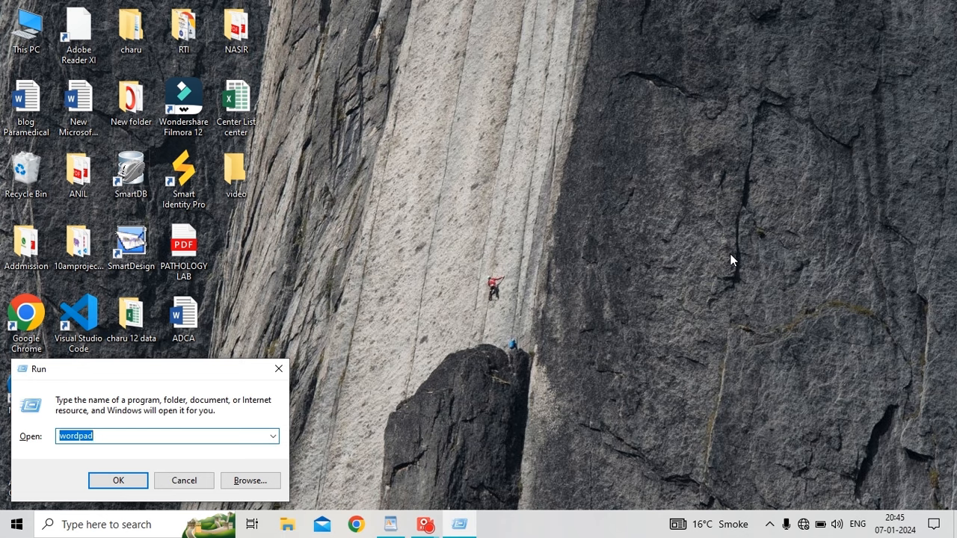
key("Return")
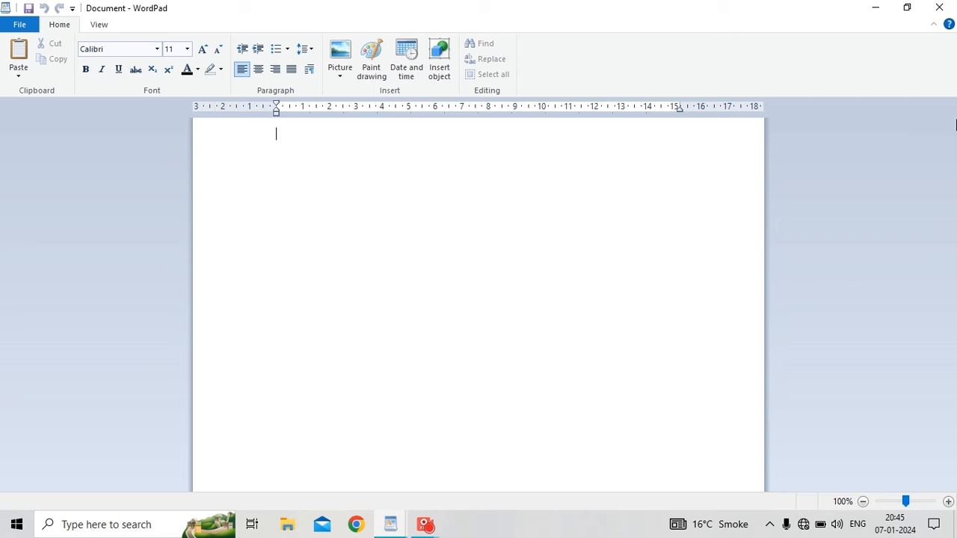
Type the opening lines 'To,' and 'The Principal,' on separate lines.
key("Caps_Lock")
type("TO")
key("BackSpace")
key("Caps_Lock")
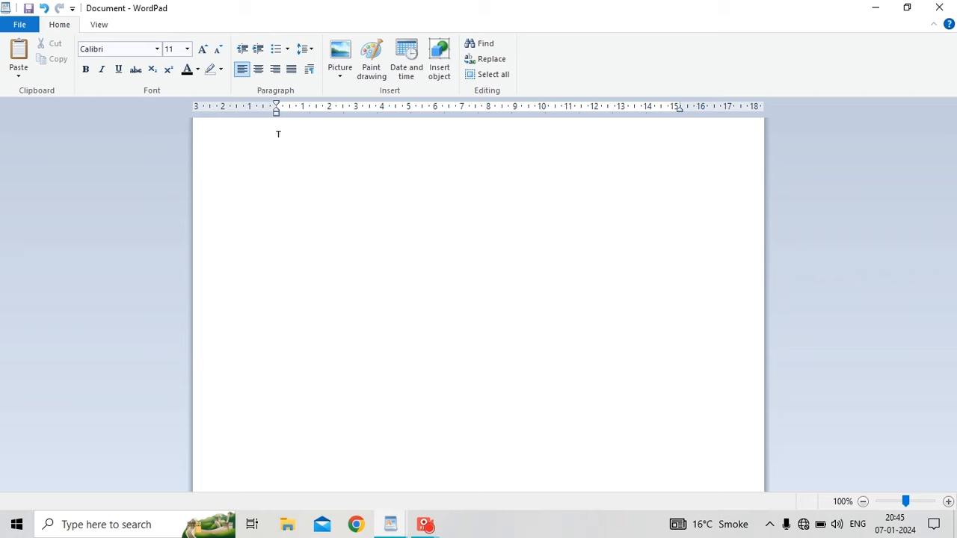
type("o,")
key("Return")
type("t")
key("BackSpace")
type("The Principal,")
key("Return")
Add the line 'Minerva Universal Public School' followed by a 'Date-' line.
type("Res")
key("BackSpace")
key("BackSpace")
key("BackSpace")
type("Miner")
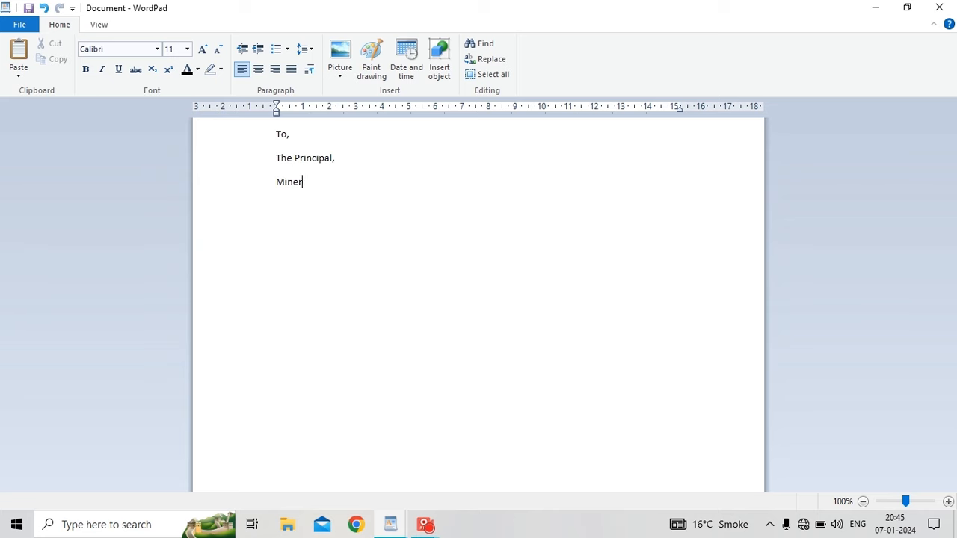
type("va Universal Public S")
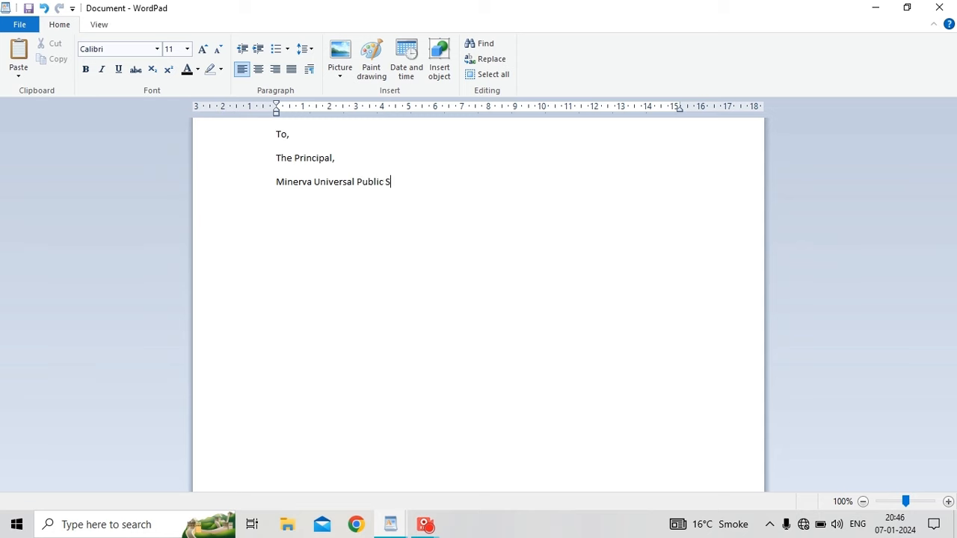
type("chol")
key("BackSpace")
type("0o")
key("BackSpace")
key("BackSpace")
type("ol")
key("Return")
key("Caps_Lock")
type("D")
key("Caps_Lock")
type("ate-")
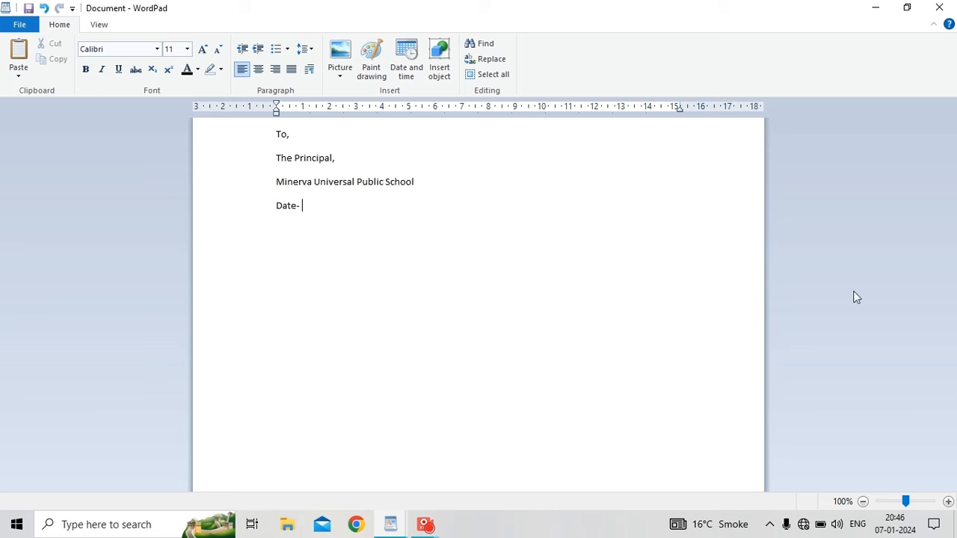
Insert the date in the 'Sunday, 7 January, 2024' format after Date-.
left_click(409, 78)
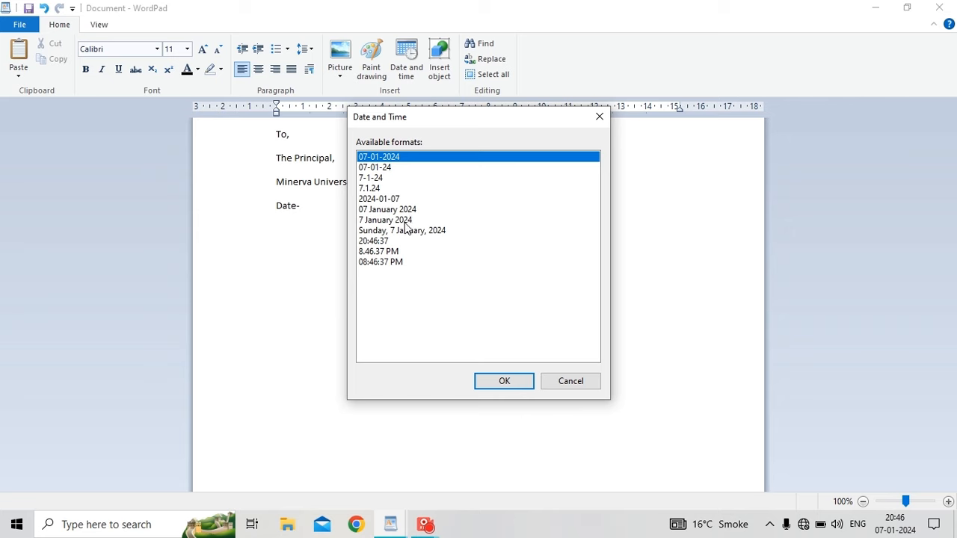
left_click(406, 232)
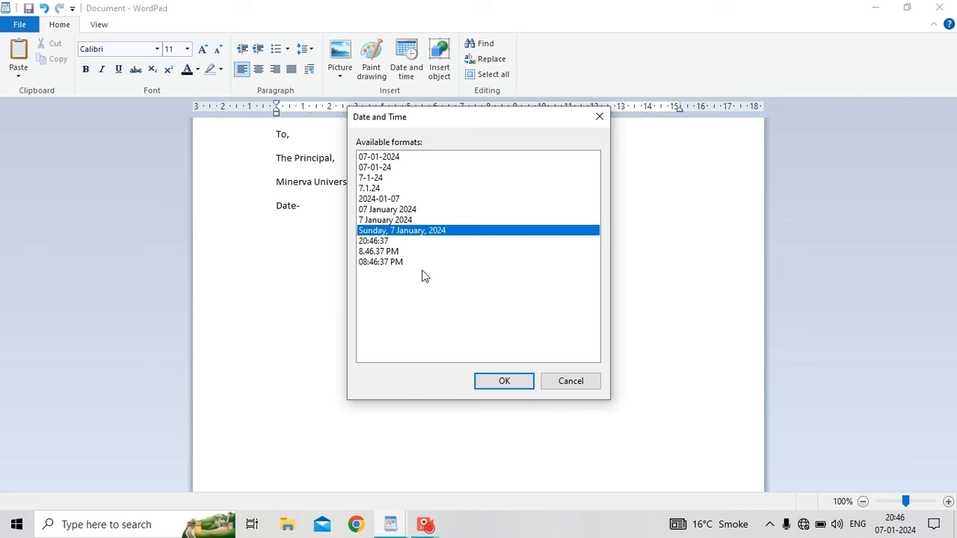
left_click(494, 382)
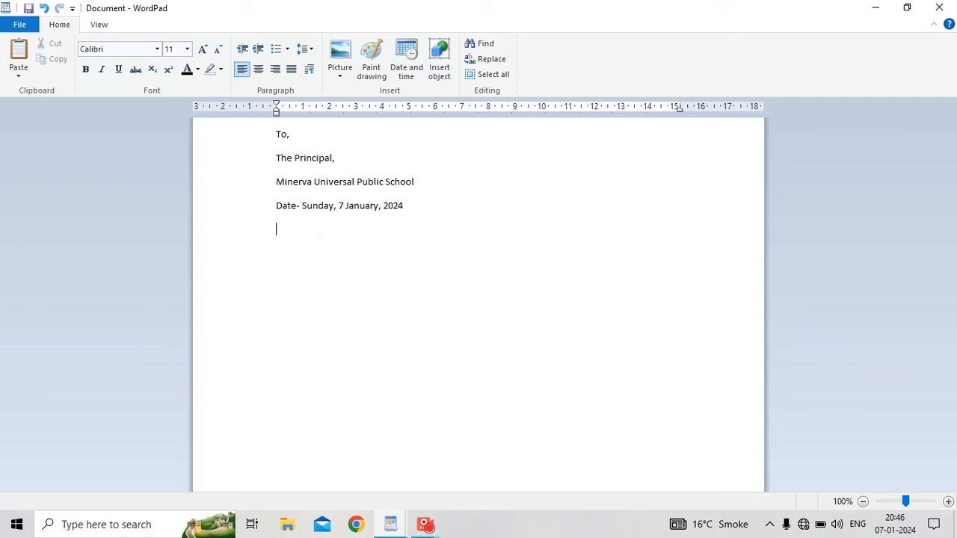
Type the line 'Subject - for one day leave' and start a new line.
type("Subject-")
key("BackSpace")
key("BackSpace")
type("t - for one dau")
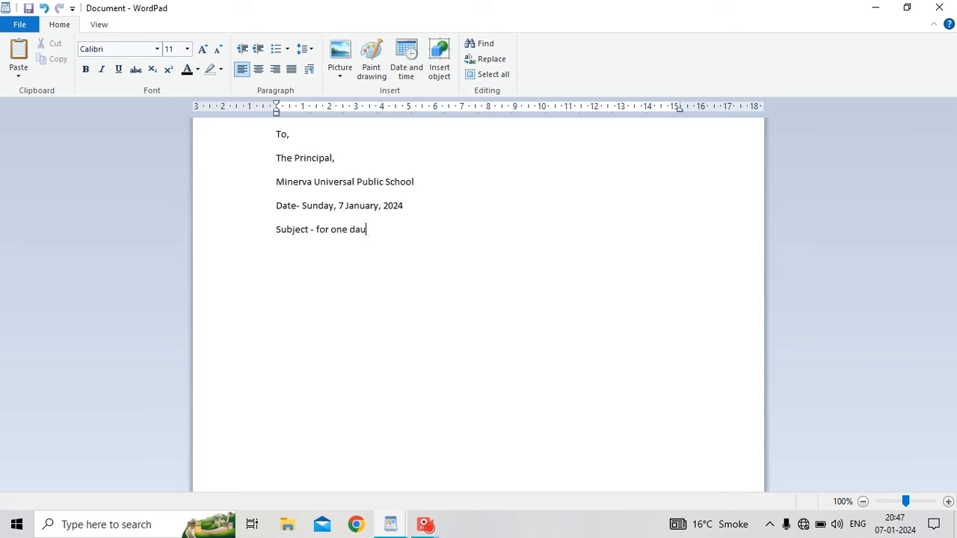
key("BackSpace")
type("y leave")
key("Return")
Select the five heading lines and turn off the 10pt space after paragraphs.
left_click(266, 135)
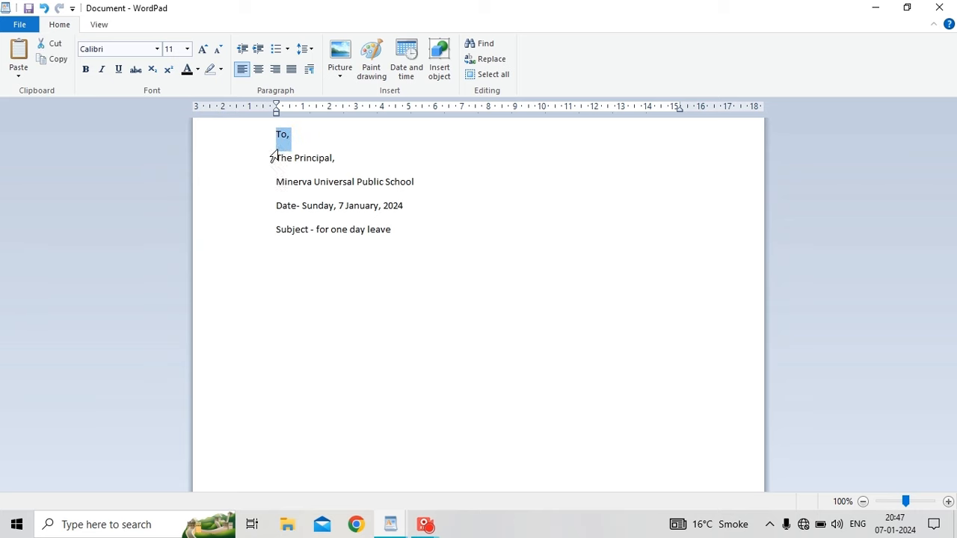
left_click_drag(273, 156, 274, 234)
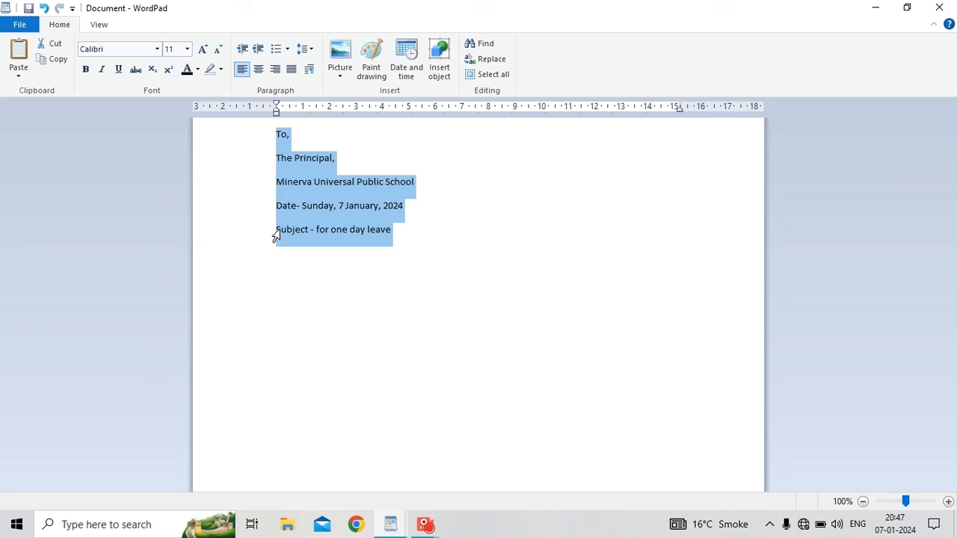
left_click(307, 49)
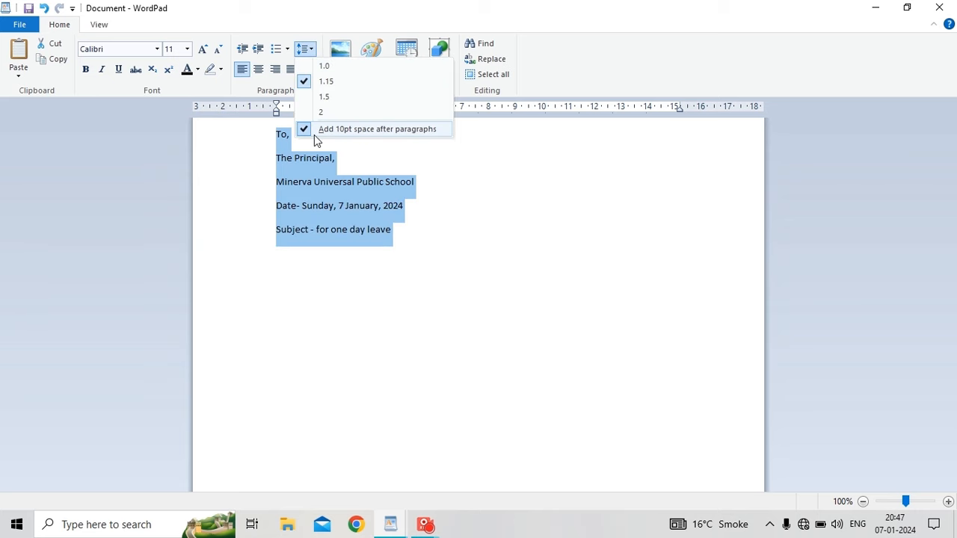
left_click(314, 135)
left_click(283, 231)
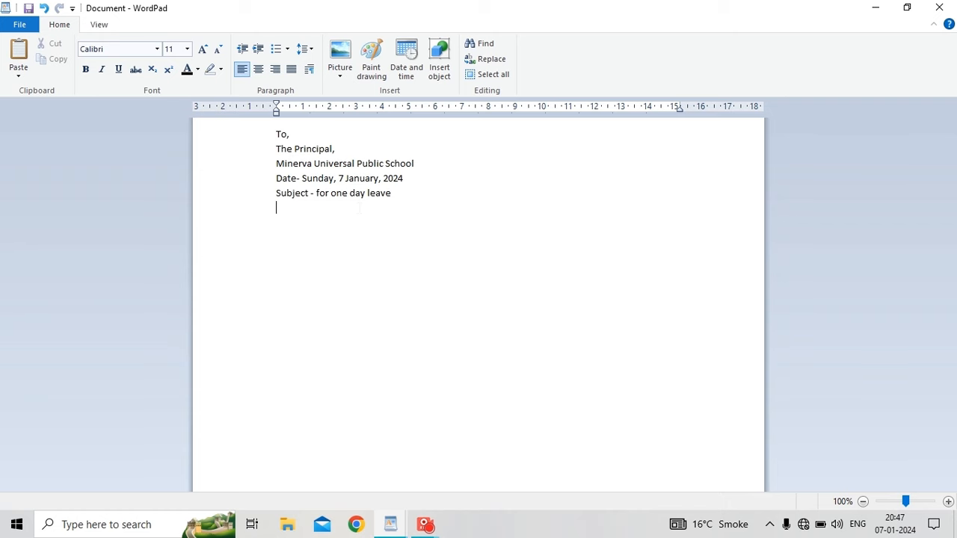
After a blank line, type the salutation 'Most Respectfully Mam/Sir.'.
key("Return")
key("Caps_Lock")
type("MO")
key("BackSpace")
key("Caps_Lock")
type("osu")
key("BackSpace")
type("t RE")
key("BackSpace")
type("espectfully")
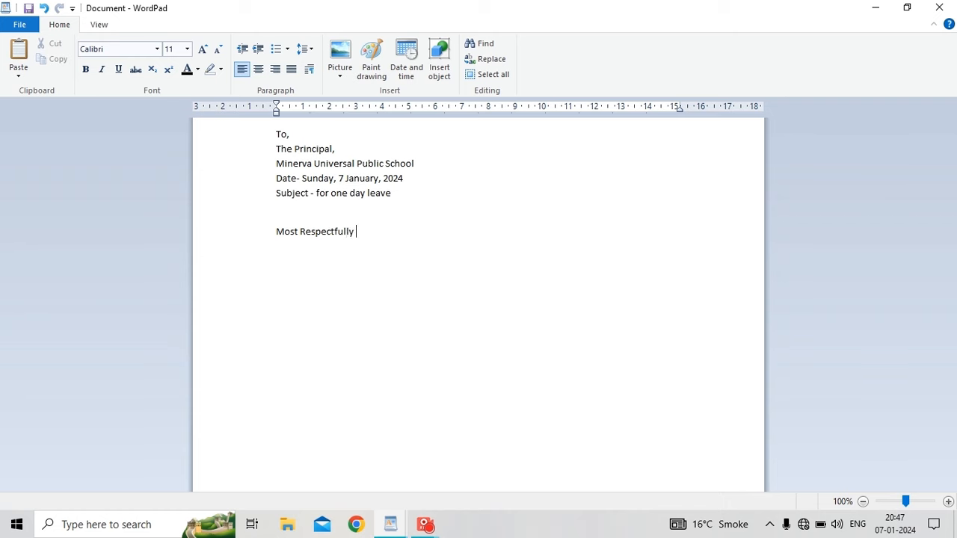
type(" mam")
key("BackSpace")
key("BackSpace")
key("BackSpace")
key("Caps_Lock")
type("MAM")
key("BackSpace")
key("BackSpace")
key("Caps_Lock")
type("am")
type("/")
type("Sir")
type(" ,")
key("BackSpace")
key("BackSpace")
type(".")
Type 'I beg to say that .I am student of class 6th.' with 'th' in superscript.
key("Caps_Lock")
type("I")
key("Caps_Lock")
type("beg to say")
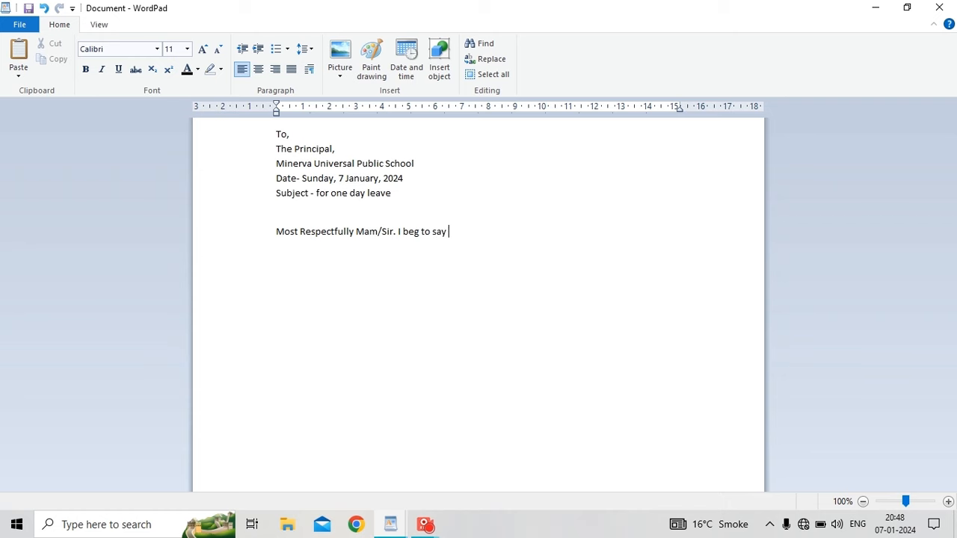
type(" that .i am")
key("BackSpace")
key("BackSpace")
key("BackSpace")
key("BackSpace")
type("I am student of class")
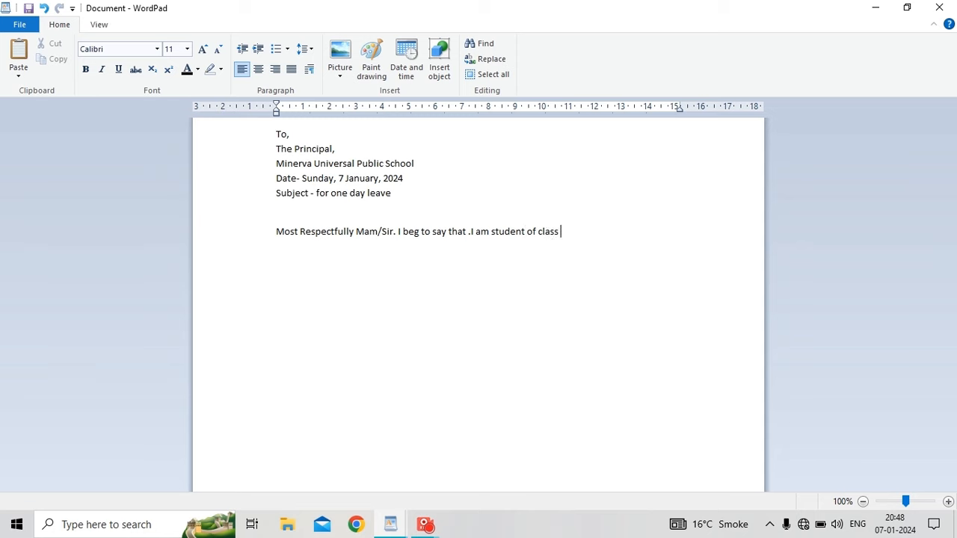
type(" 6")
left_click(168, 70)
type("th.")
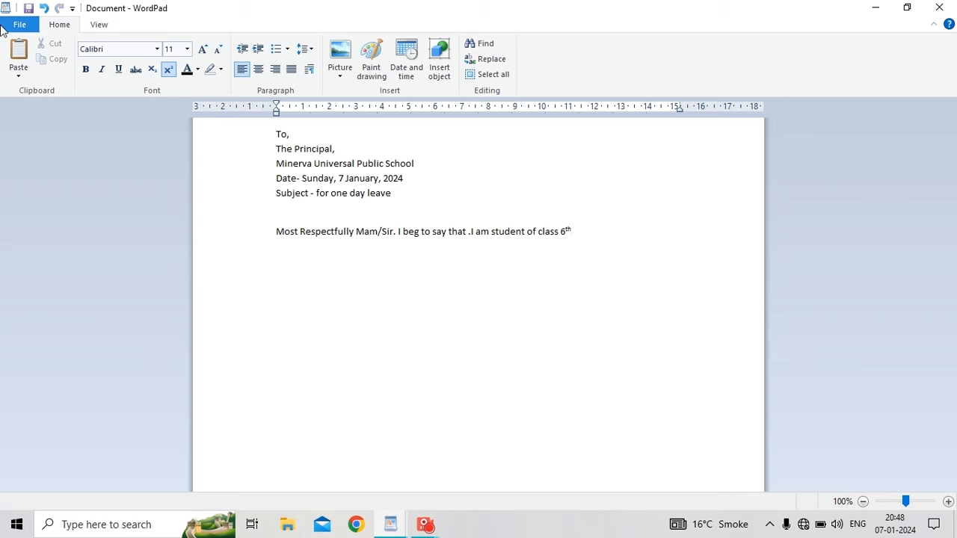
key("ctrl+shift+equal")
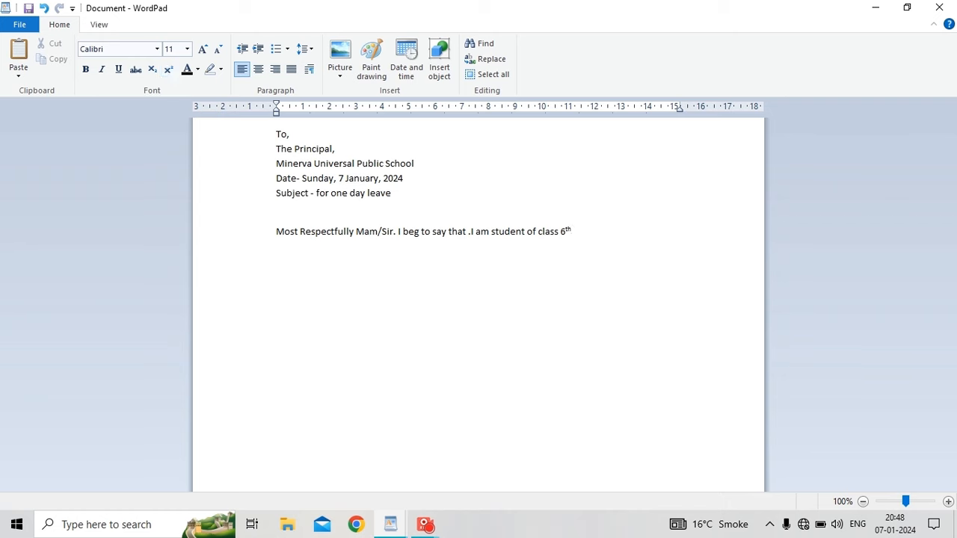
Type 'I am suffering from fever . doctor advice me to take a bed rest'.
type(".")
key("Caps_Lock")
type("I")
key("BackSpace")
type("i")
key("BackSpace")
key("BackSpace")
key("BackSpace")
key("Caps_Lock")
key("Caps_Lock")
type("I")
key("Caps_Lock")
type("an")
key("BackSpace")
type("m suu")
key("BackSpace")
type("ffering from fev")
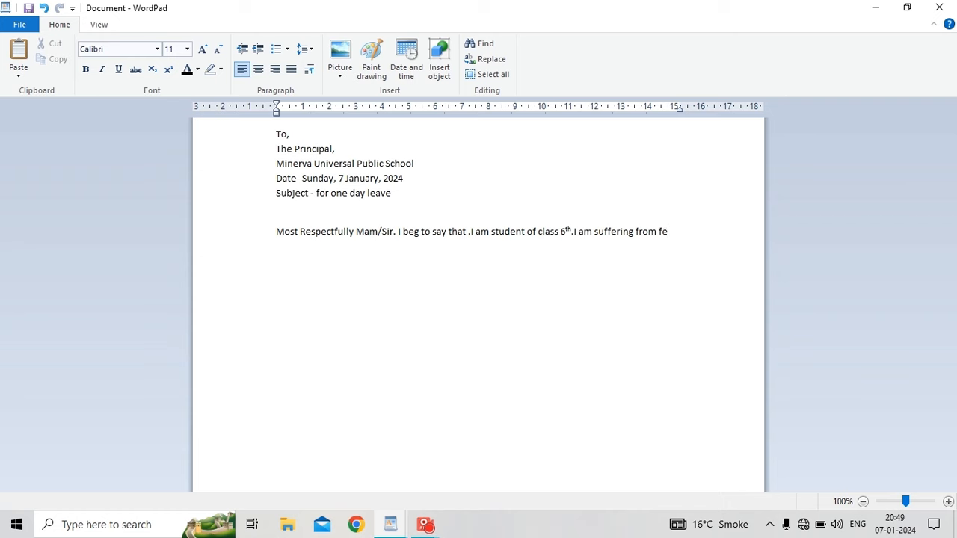
key("BackSpace")
type("ver . doctor advic")
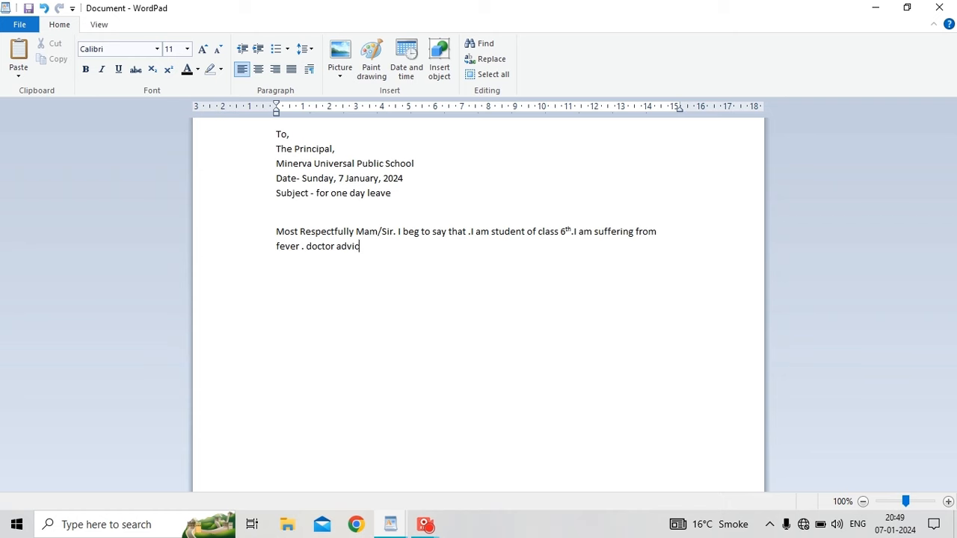
type("e me to take a bed rest v")
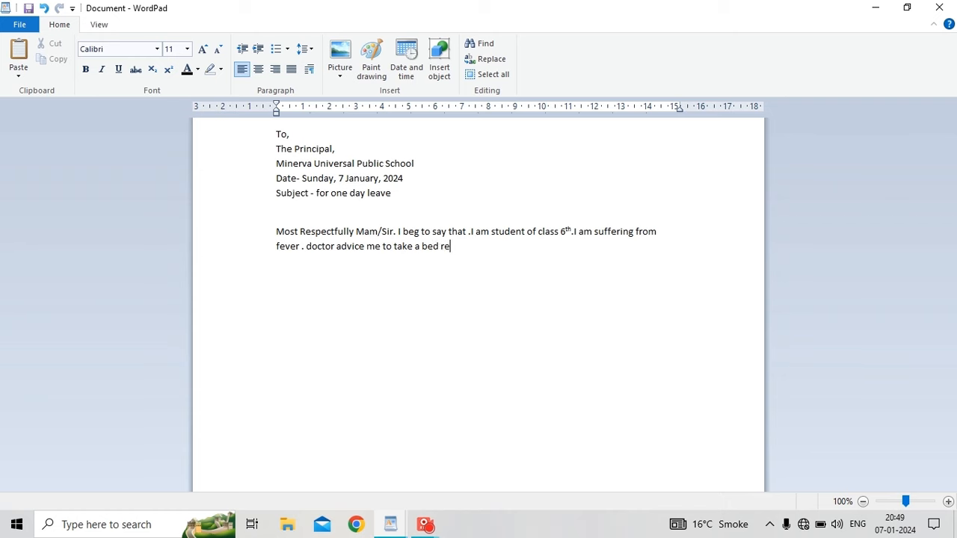
key("BackSpace")
On a new line, begin the request 'So, kindly give me one'.
key("Return")
key("Return")
key("Return")
type("V")
key("BackSpace")
key("BackSpace")
type("so")
key("BackSpace")
key("BackSpace")
type("So, kim")
key("BackSpace")
type("ndly give me")
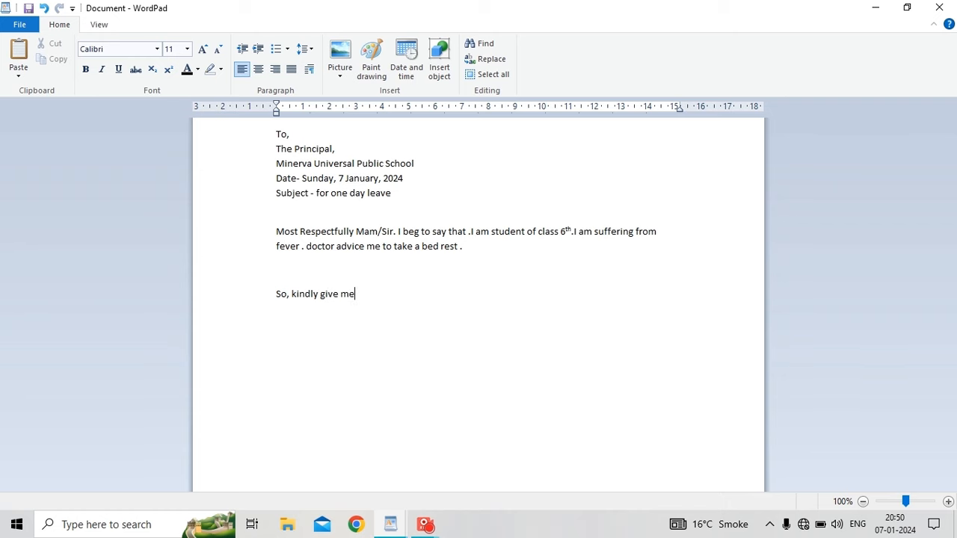
type(" one la")
Finish the request sentence with 'day leave.'.
key("BackSpace")
key("BackSpace")
type("day ")
type("k")
key("BackSpace")
type("laeve")
key("BackSpace")
key("BackSpace")
key("BackSpace")
key("BackSpace")
type("eave,")
key("BackSpace")
type(".")
key("Return")
type("you")
key("BackSpace")
key("BackSpace")
key("BackSpace")
key("BackSpace")
Add the closing line 'Your's obediently'.
key("Return")
key("Caps_Lock")
type("Y")
key("Caps_Lock")
type("ours\"")
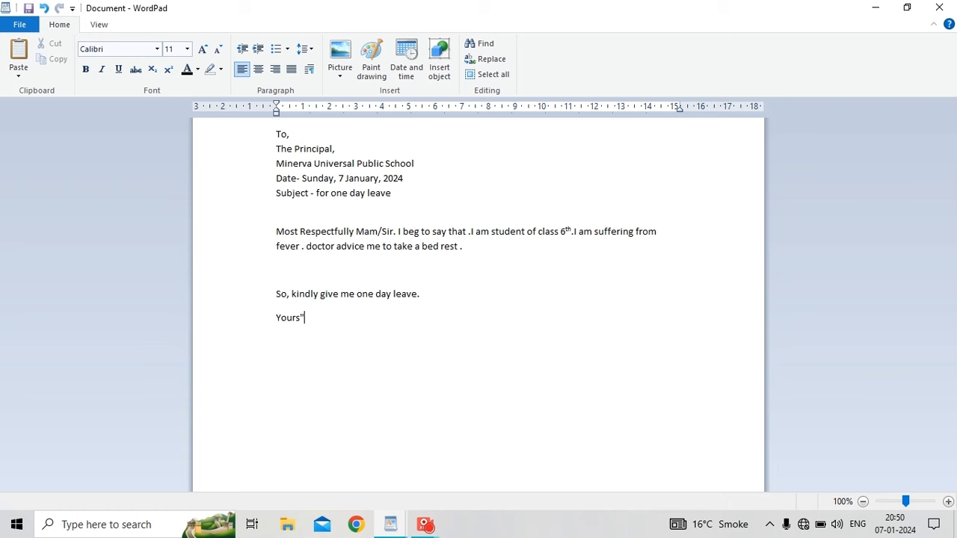
key("BackSpace")
Type the sender's name on its own line with a capitalised initial.
key("BackSpace")
type("'s obediently")
key("Return")
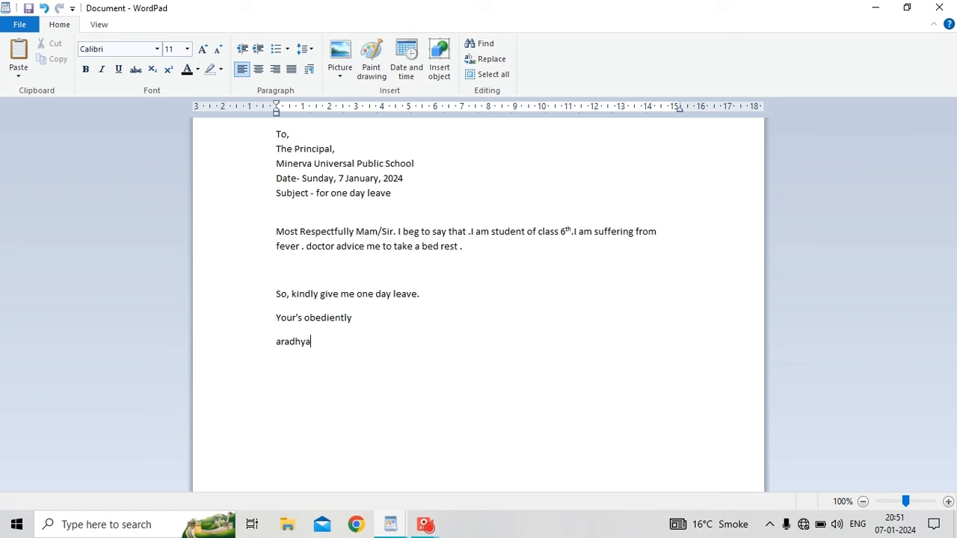
left_click(282, 341)
key("BackSpace")
key("Tab")
key("Caps_Lock")
type("A")
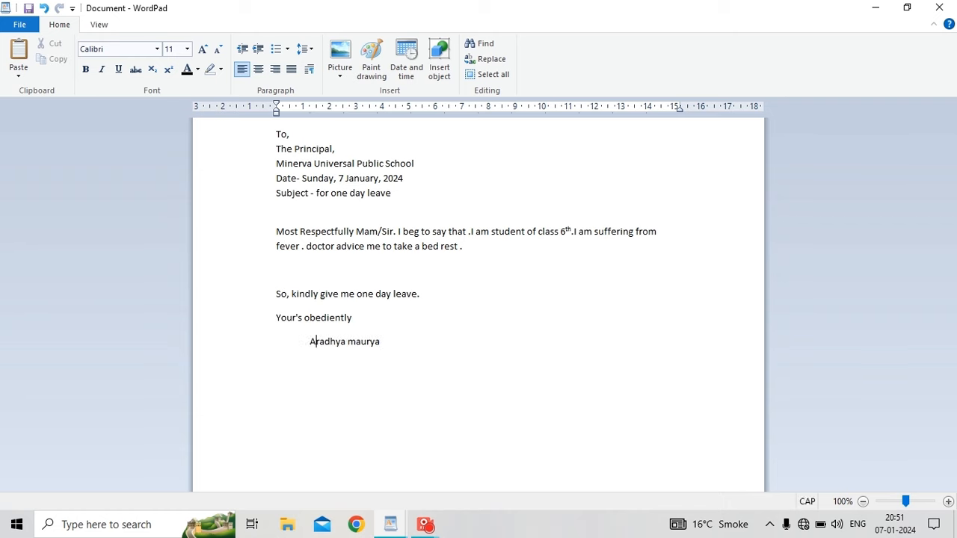
key("Left")
key("BackSpace")
key("BackSpace")
key("Return")
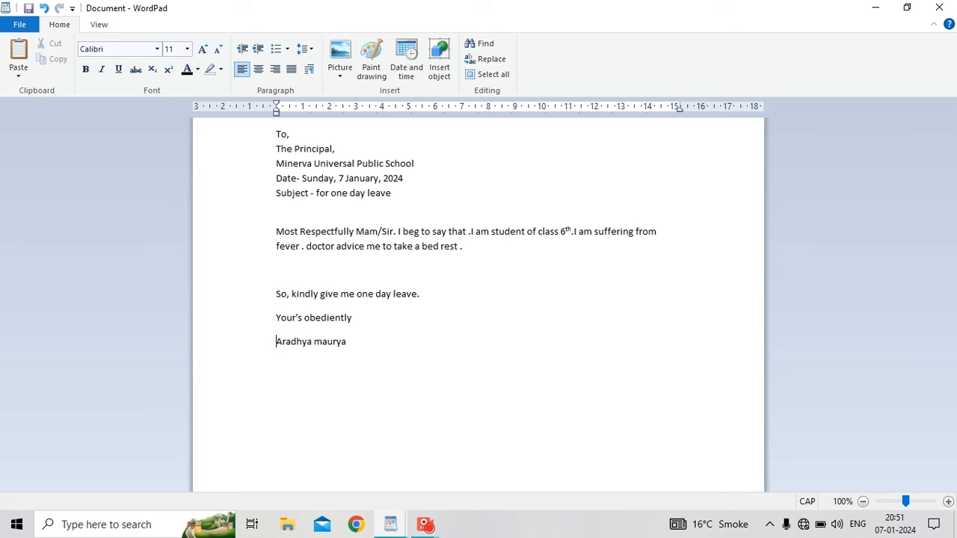
Add 'Class 6th' below the name, with 'th' in superscript.
left_click(358, 362)
type("CH")
key("BackSpace")
type("LAS")
key("BackSpace")
key("BackSpace")
key("BackSpace")
key("Caps_Lock")
type("l")
key("BackSpace")
type("lass 6")
left_click(169, 69)
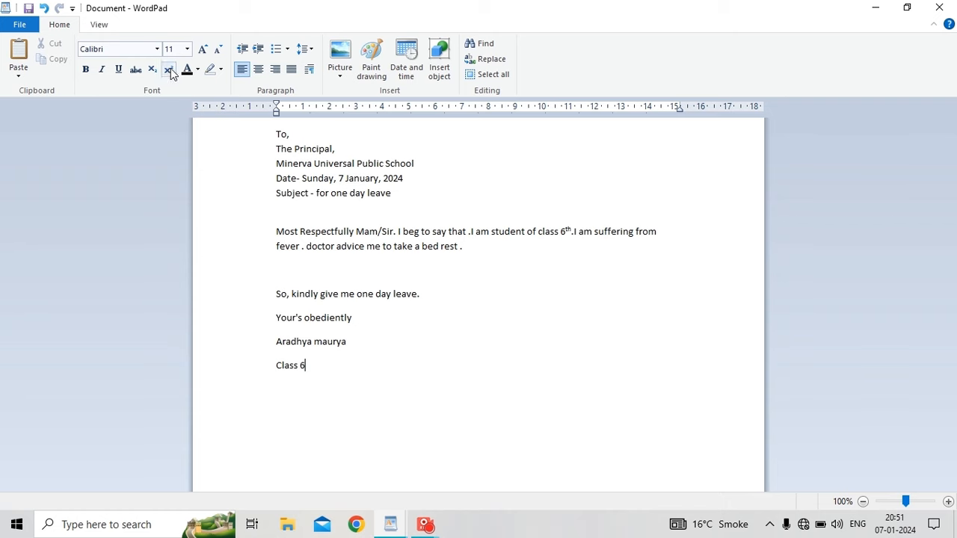
type("th")
Select the entire letter and make all of it bold.
left_click(260, 134)
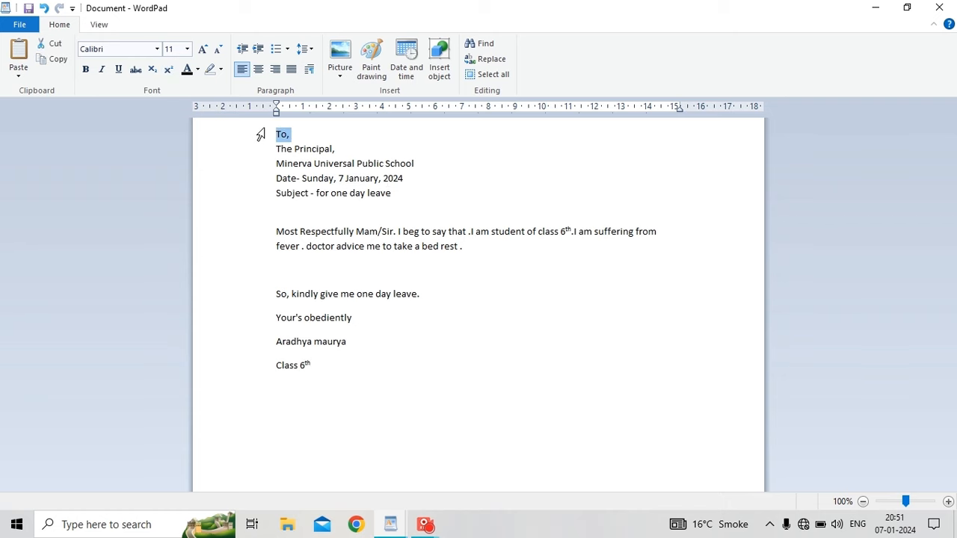
left_click(266, 232)
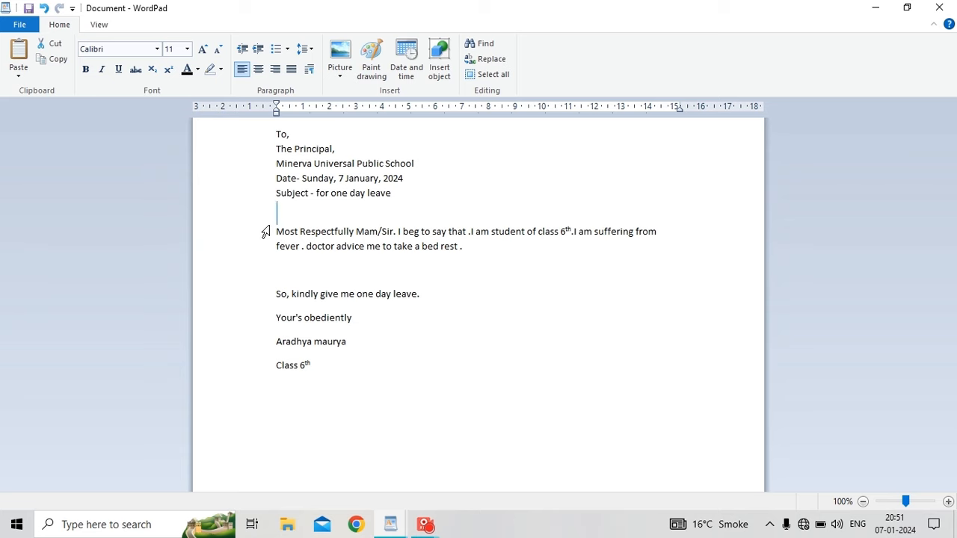
left_click_drag(258, 137, 264, 425)
left_click(86, 69)
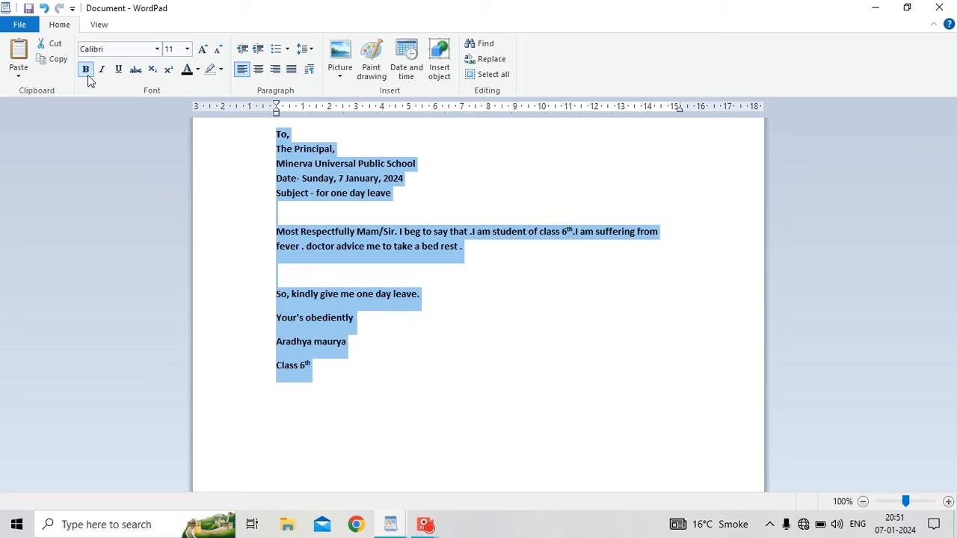
left_click(110, 192)
Set the Most Respectfully paragraph to size 16 and the leave request line to 14.
left_click_drag(245, 226, 252, 272)
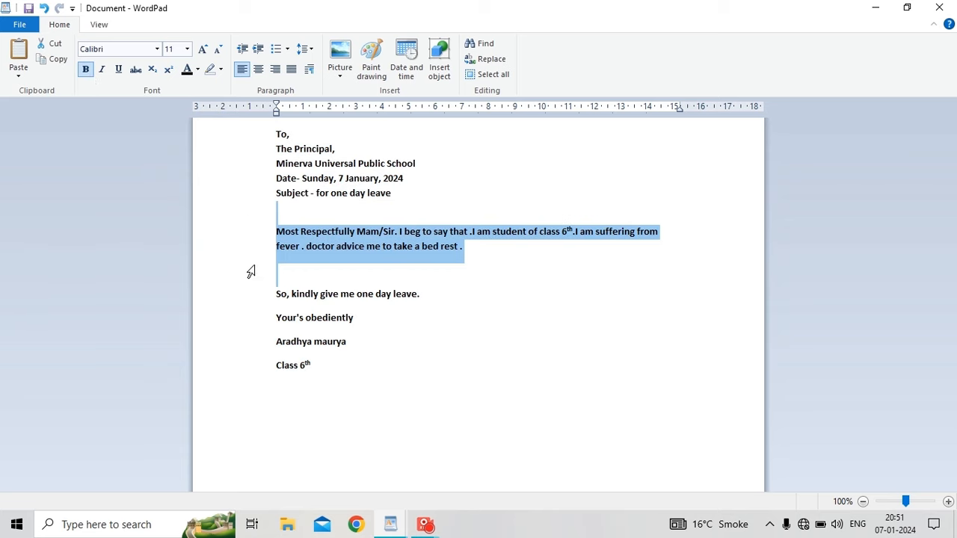
left_click(187, 50)
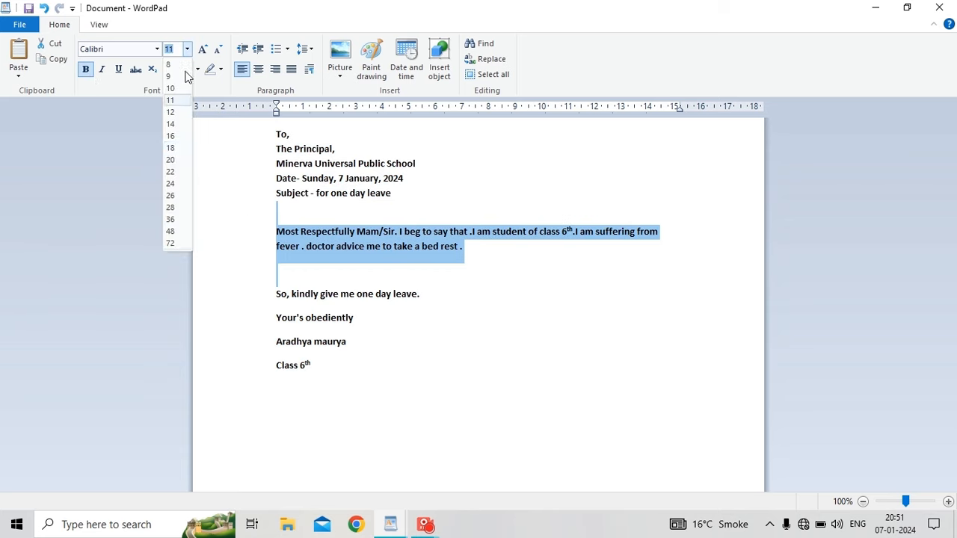
left_click(171, 137)
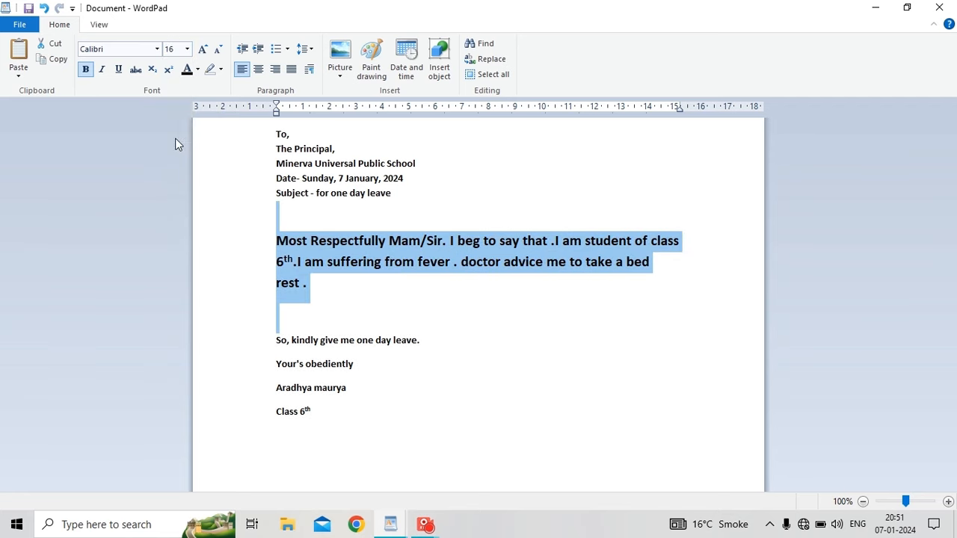
left_click(359, 323)
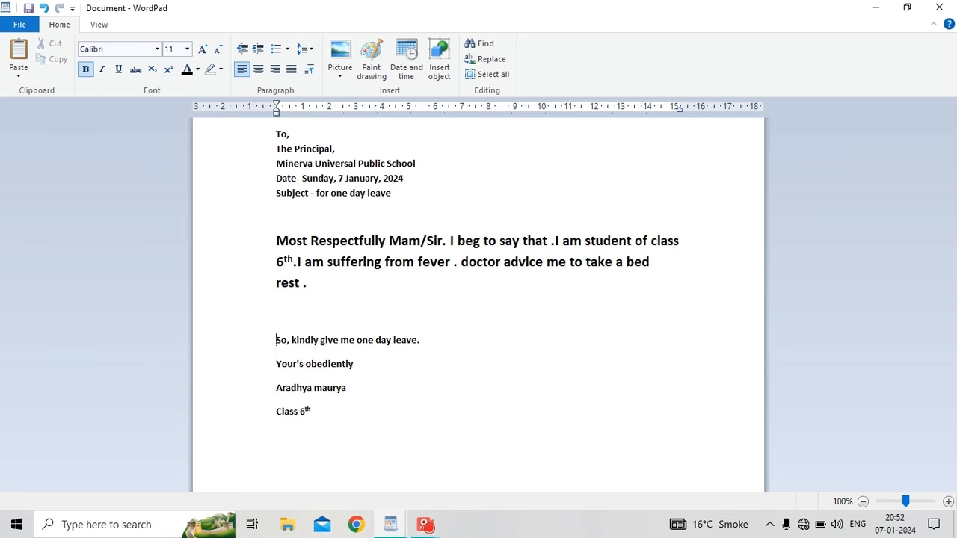
key("shift+Right")
key("shift+Right")
key("shift+Right")
key("shift+Right")
key("shift+Right")
key("shift+Right")
key("shift+Right")
key("shift+Right")
key("shift+Right")
key("shift+Right")
key("shift+Right")
key("shift+Right")
key("shift+Right")
key("shift+Right")
key("shift+Right")
key("shift+Right")
key("shift+Right")
key("shift+Right")
key("shift+Right")
key("shift+Right")
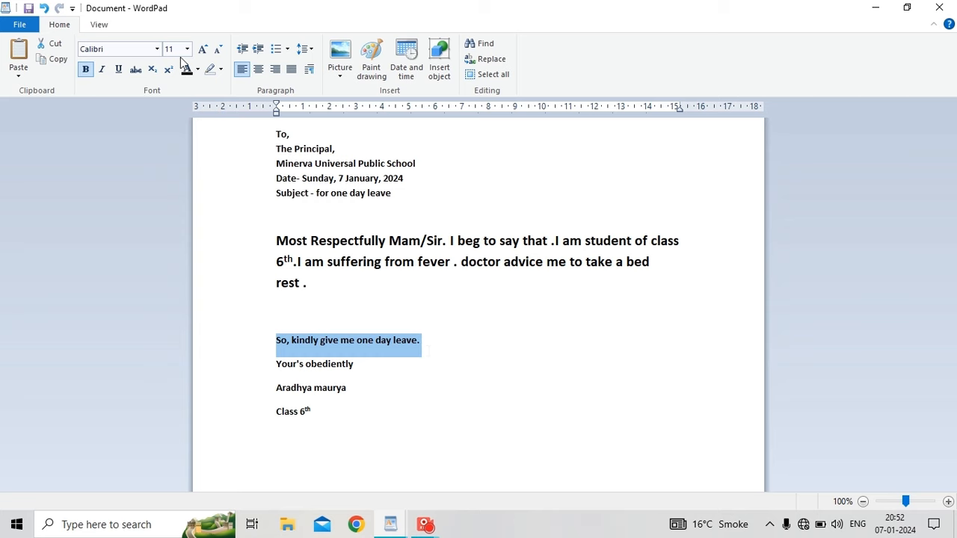
left_click(186, 49)
left_click(173, 126)
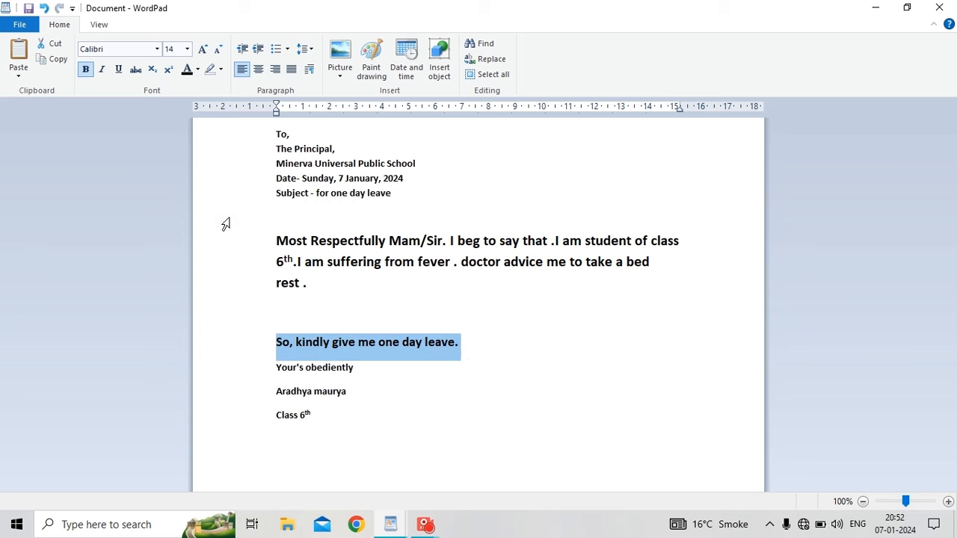
left_click(309, 282)
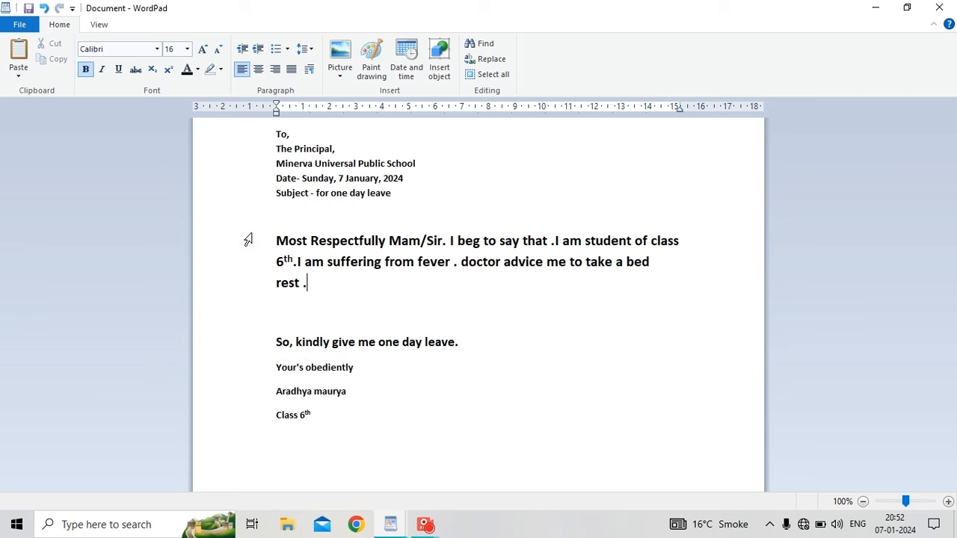
Try single line spacing and no extra space after paragraphs on the body text.
left_click_drag(248, 240, 252, 363)
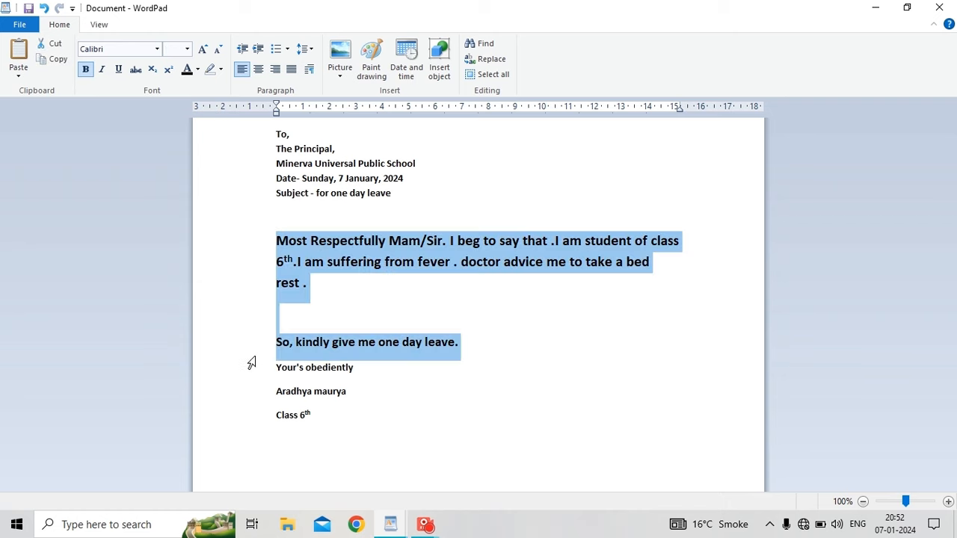
left_click(305, 49)
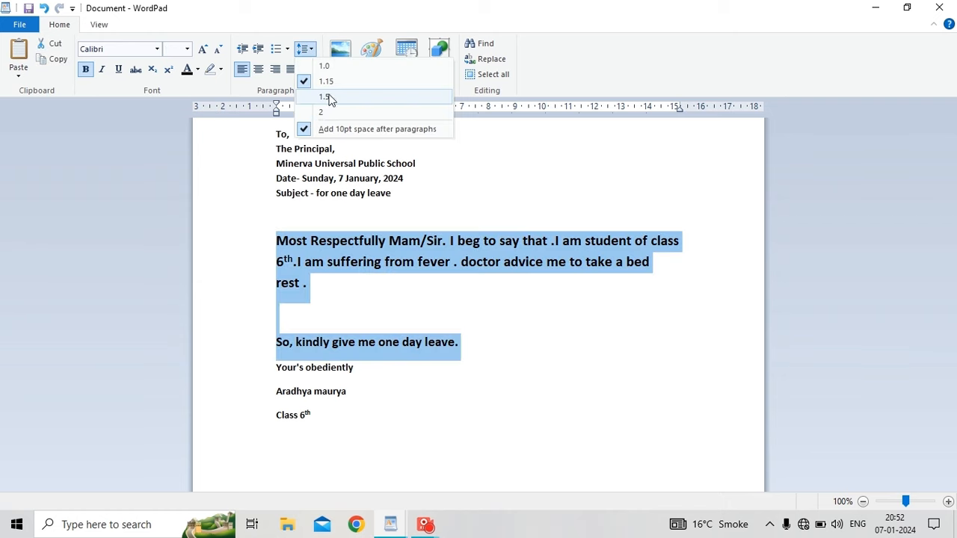
left_click(335, 68)
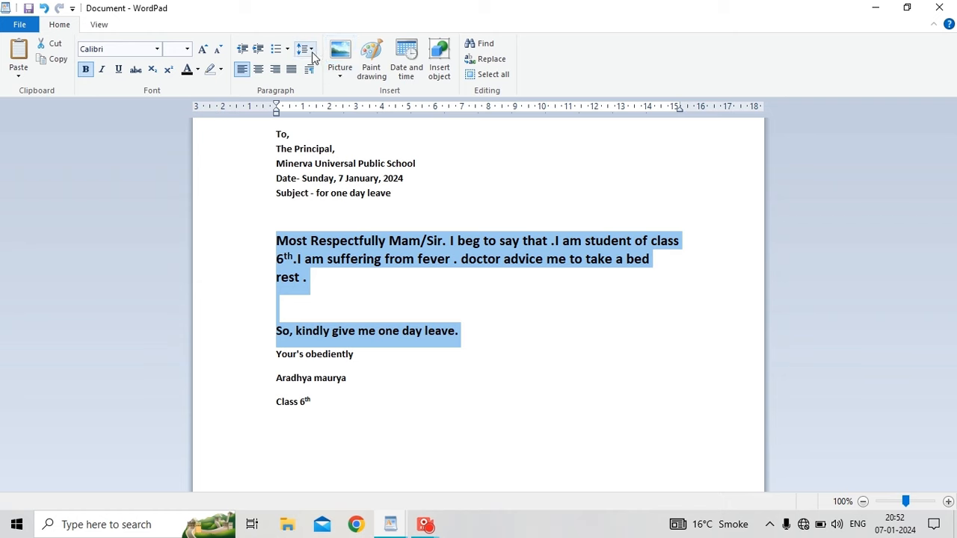
left_click(312, 51)
left_click(302, 129)
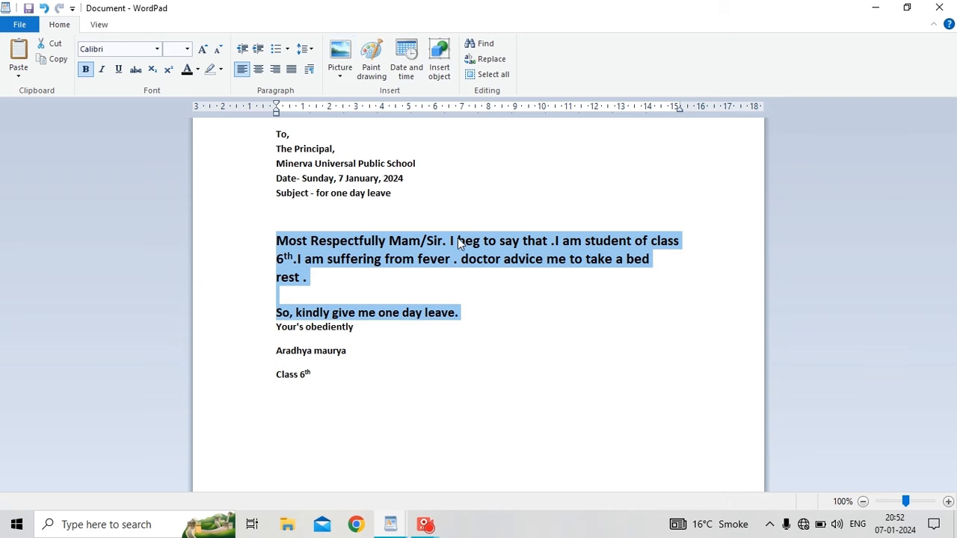
left_click(483, 262)
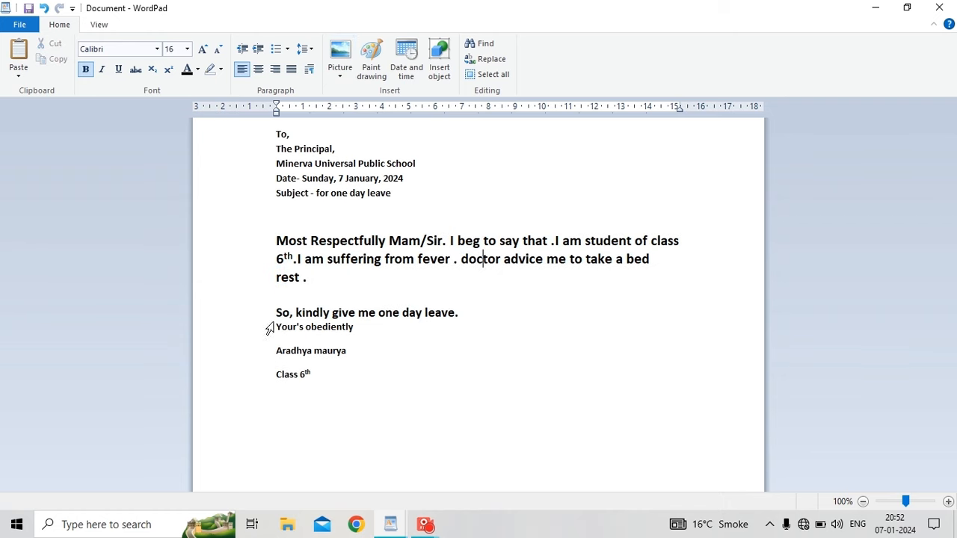
Remove the extra spacing between the three closing lines.
left_click_drag(269, 329, 269, 384)
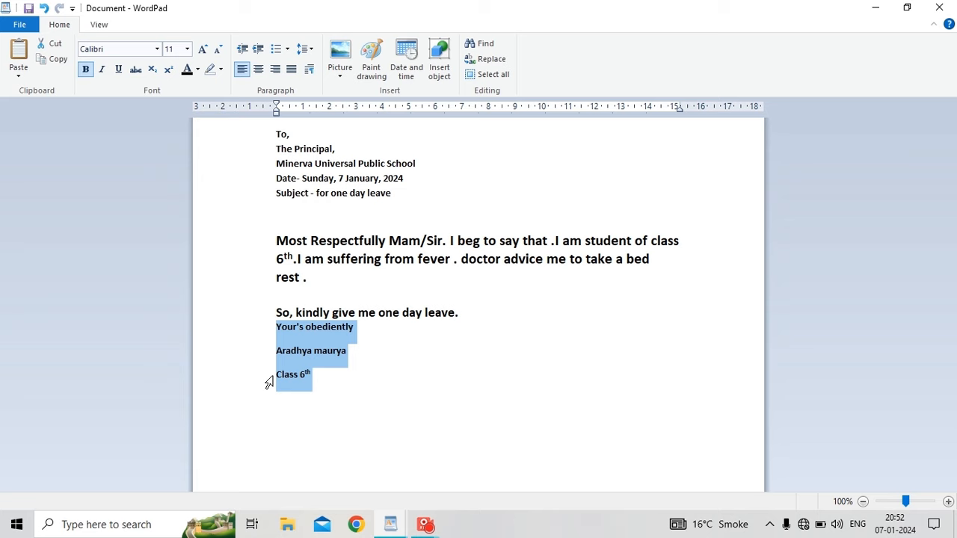
left_click(305, 50)
left_click(324, 130)
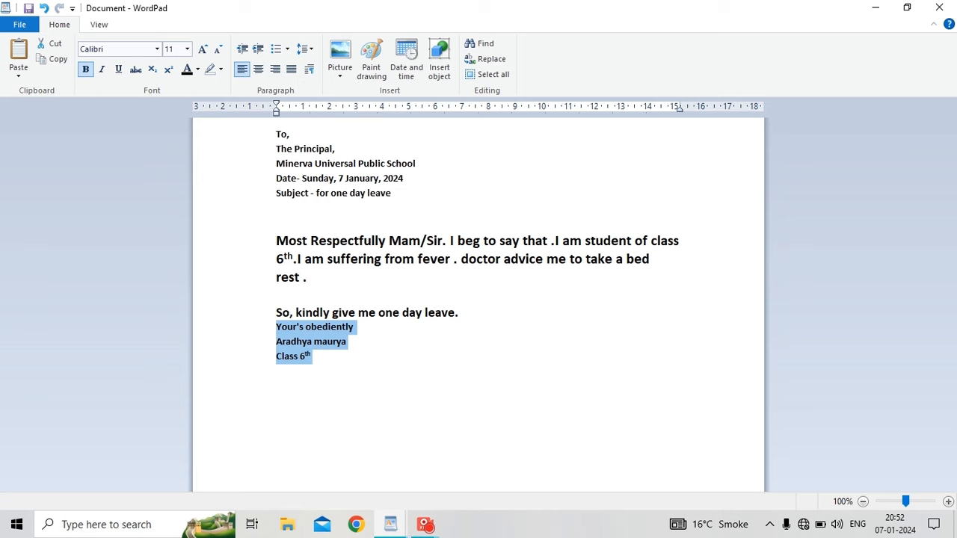
left_click(278, 295)
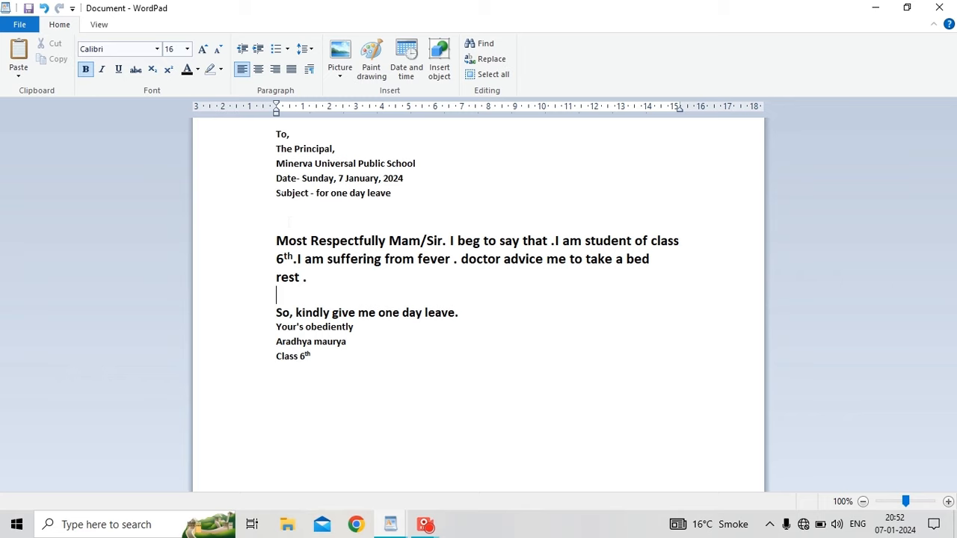
Add 10pt space after the body paragraph through the 'So, kindly give me one day leave.' line.
left_click_drag(271, 237, 271, 322)
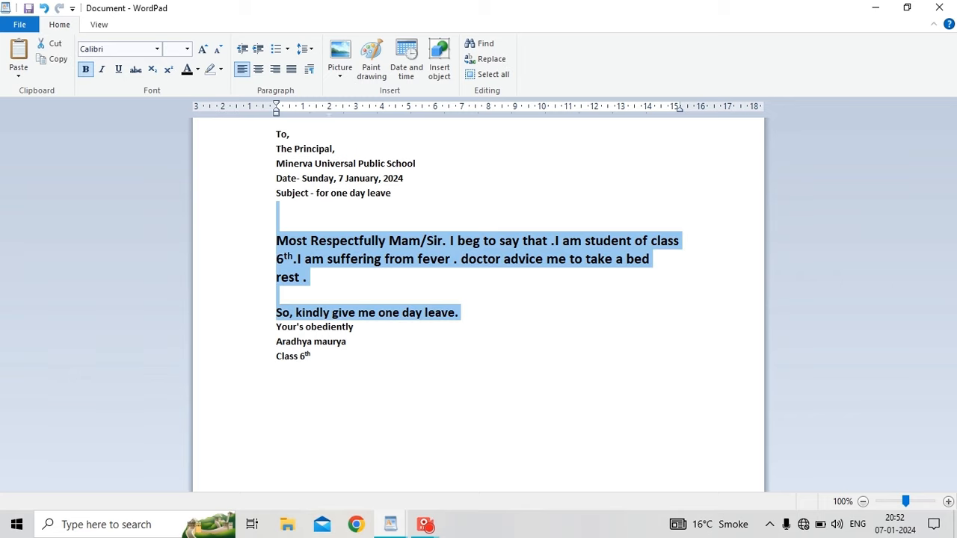
left_click(308, 51)
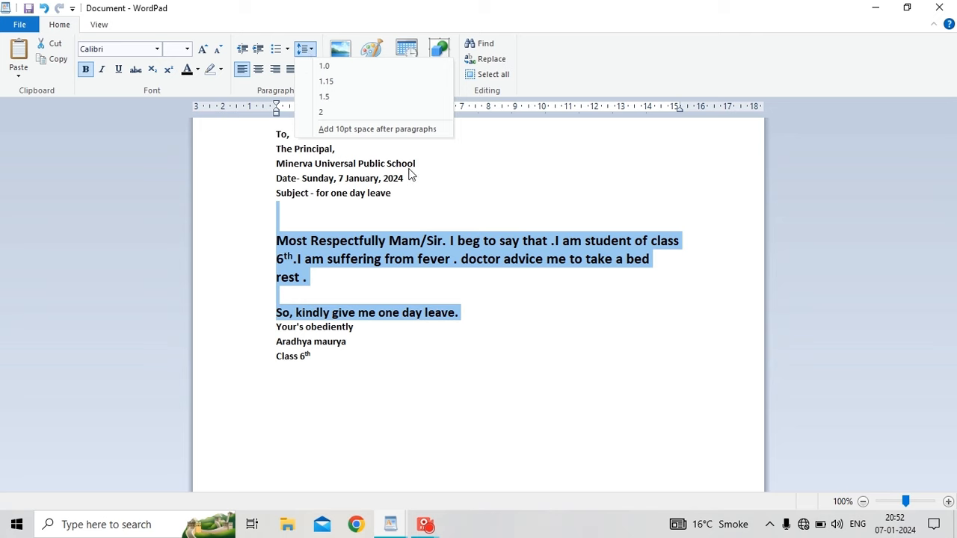
left_click(284, 241)
left_click(291, 219)
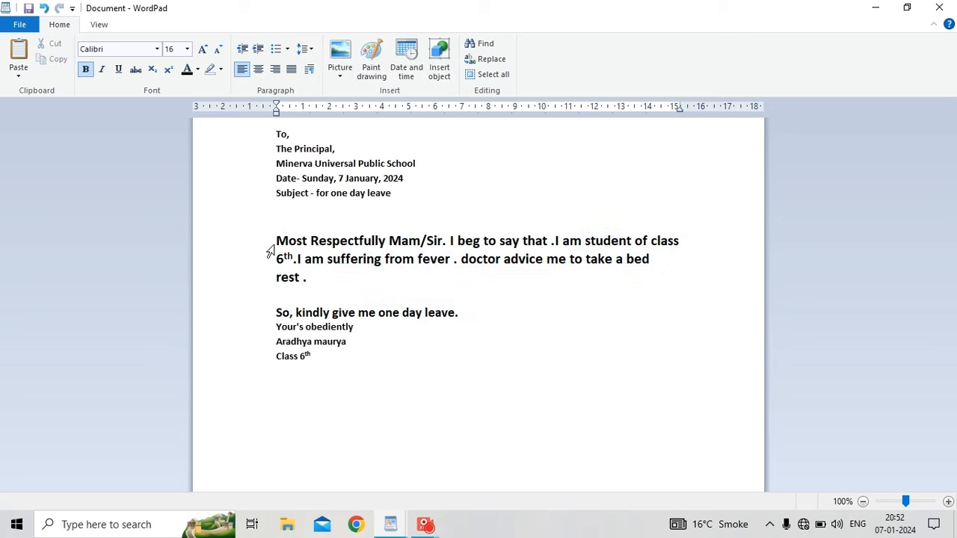
left_click_drag(271, 252, 272, 320)
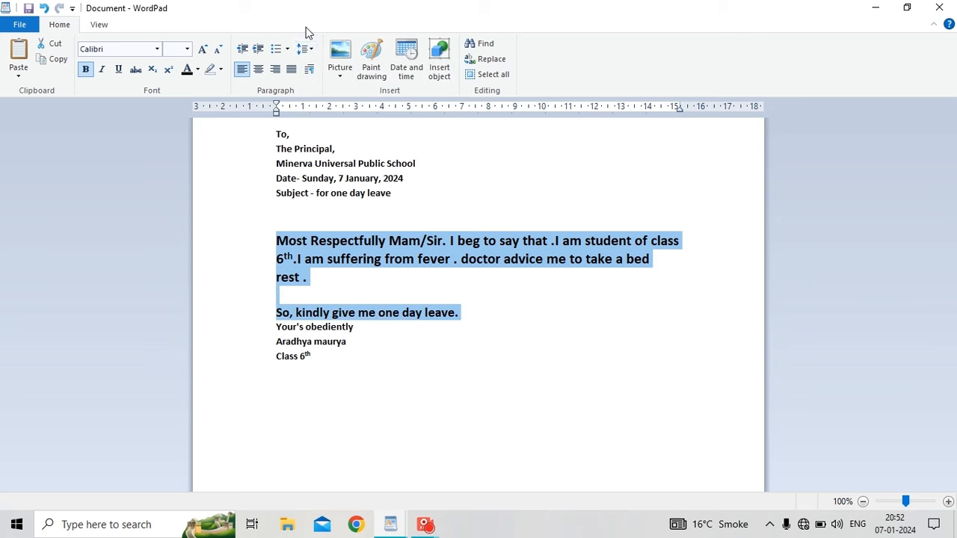
left_click(306, 48)
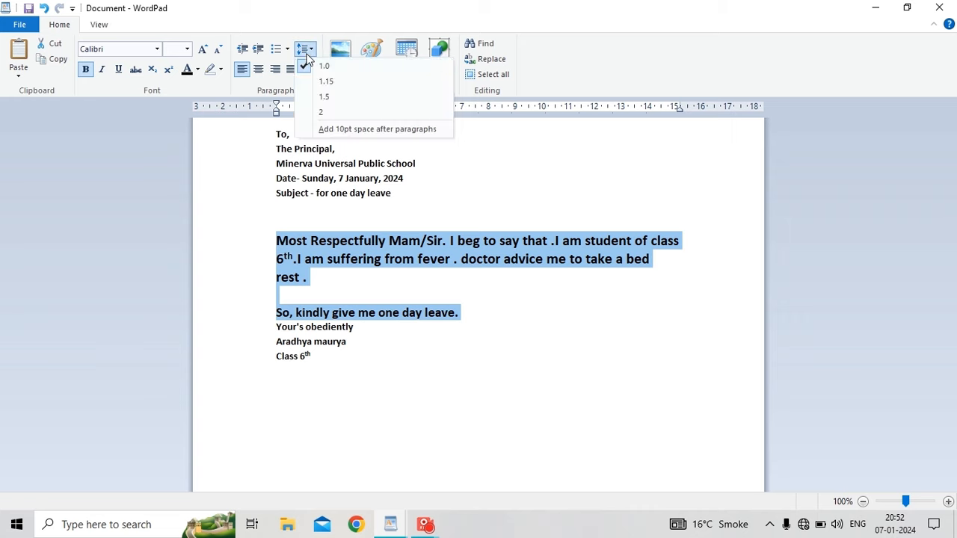
left_click(329, 128)
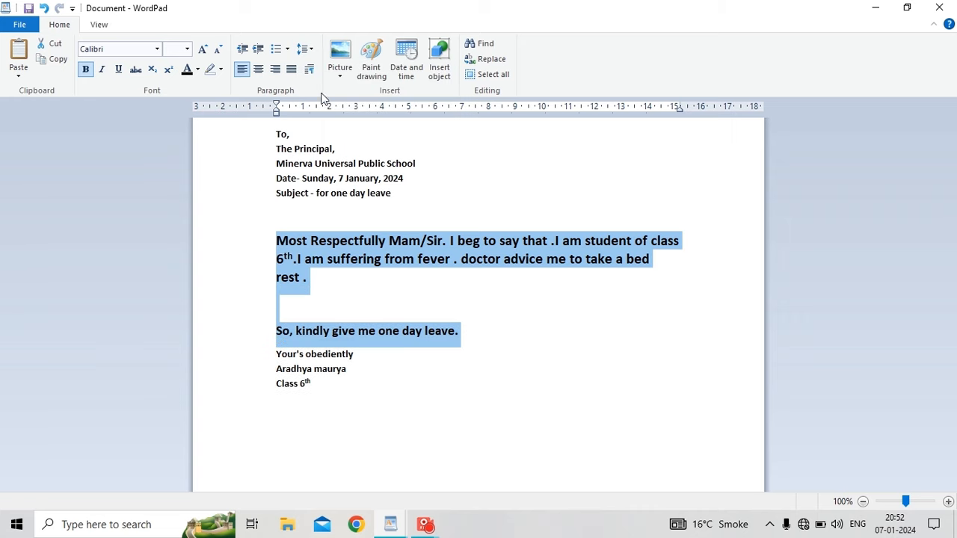
left_click(276, 210)
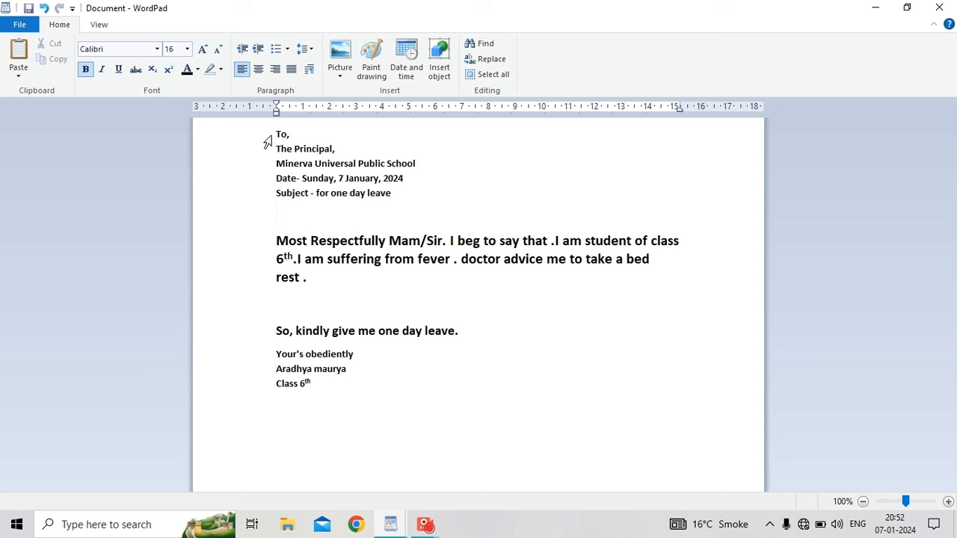
Set the To-to-Subject address lines, then the body through 'Class 6th', to 18 pt.
left_click_drag(268, 142, 263, 220)
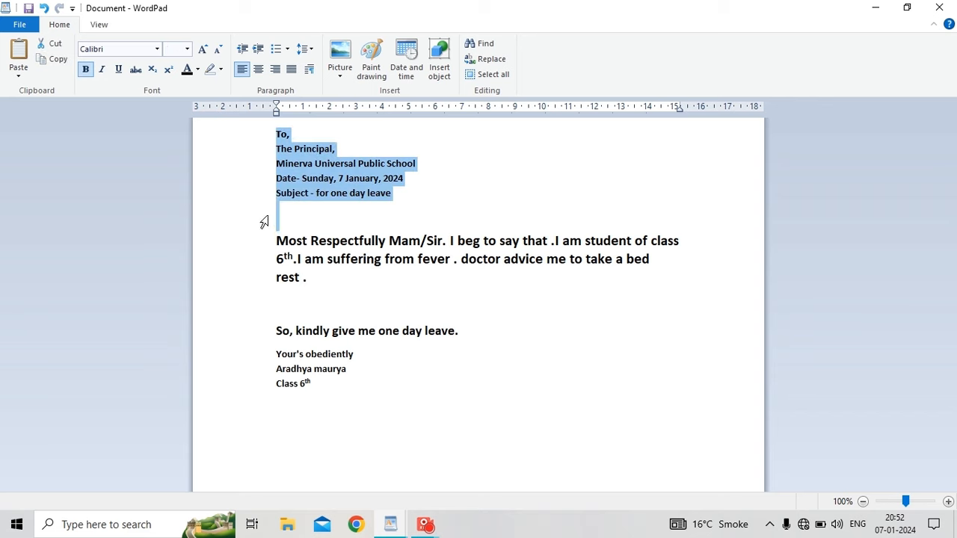
left_click(187, 48)
left_click(177, 148)
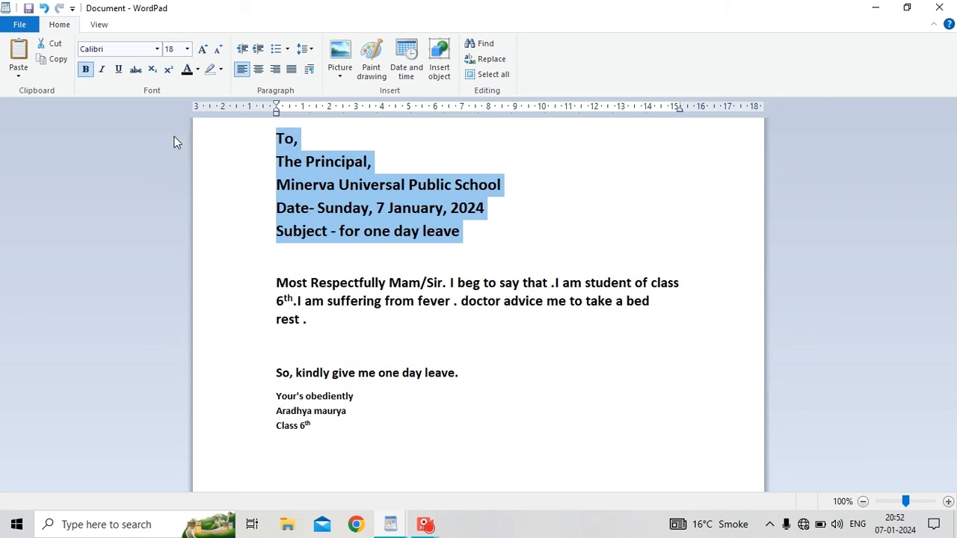
left_click(251, 215)
left_click(276, 252)
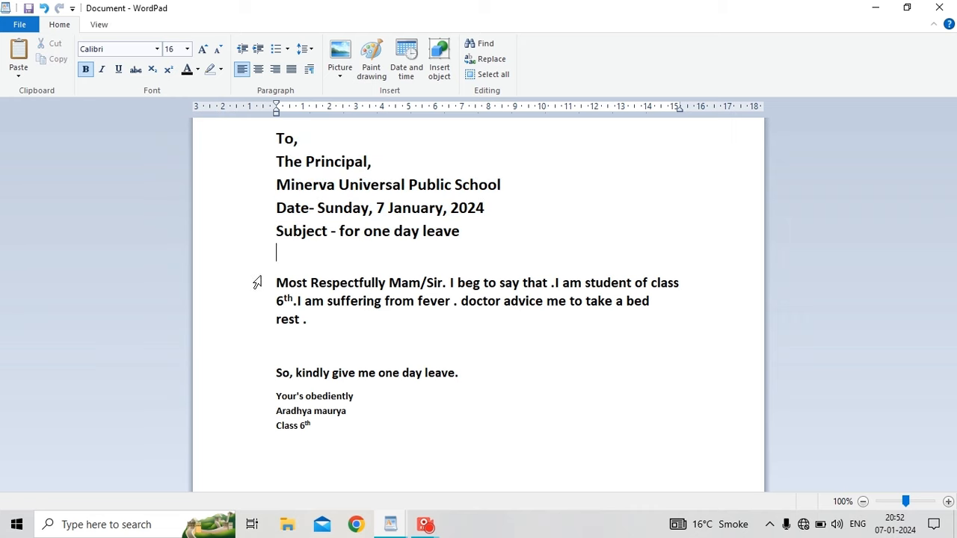
left_click_drag(256, 282, 264, 443)
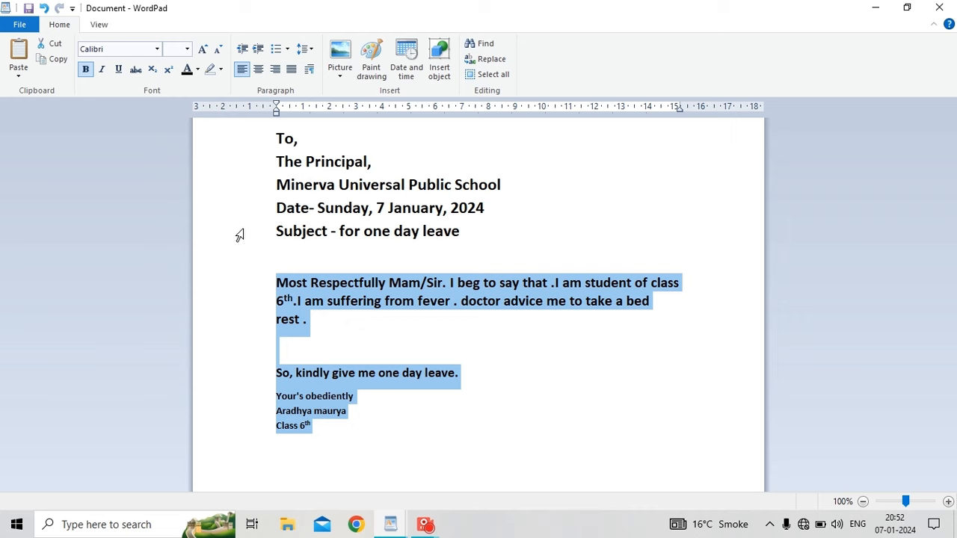
left_click(187, 49)
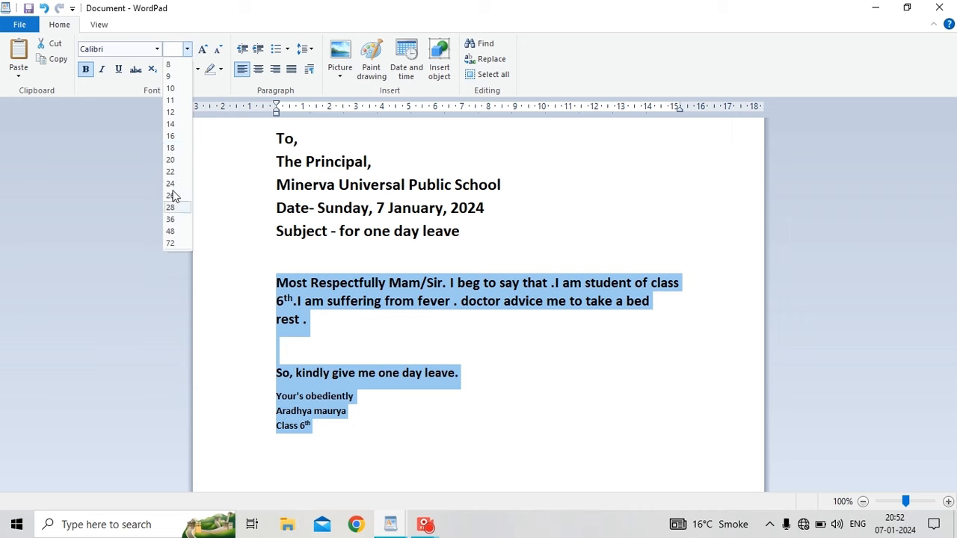
left_click(173, 148)
left_click(510, 347)
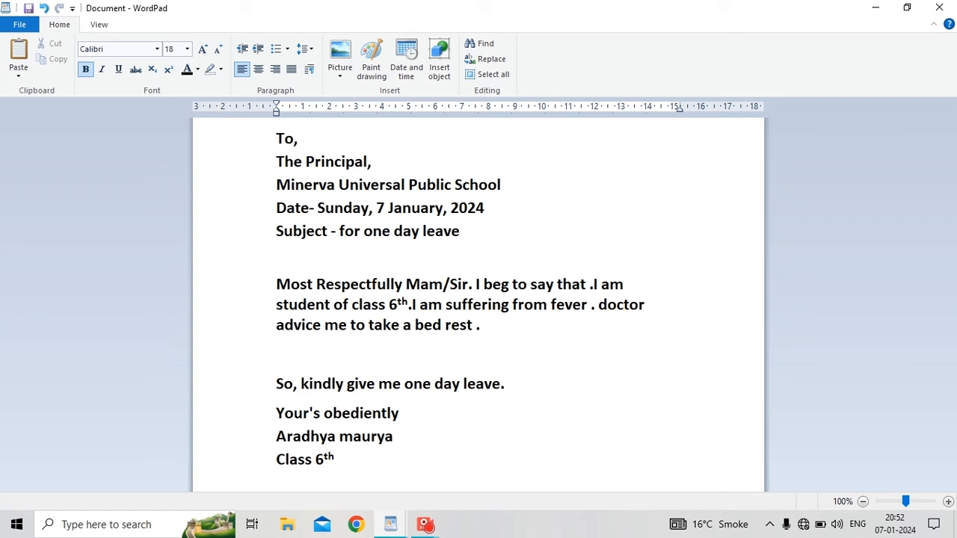
Delete the blank lines above the body paragraph and above the 'So, kindly' request line.
left_click(269, 285)
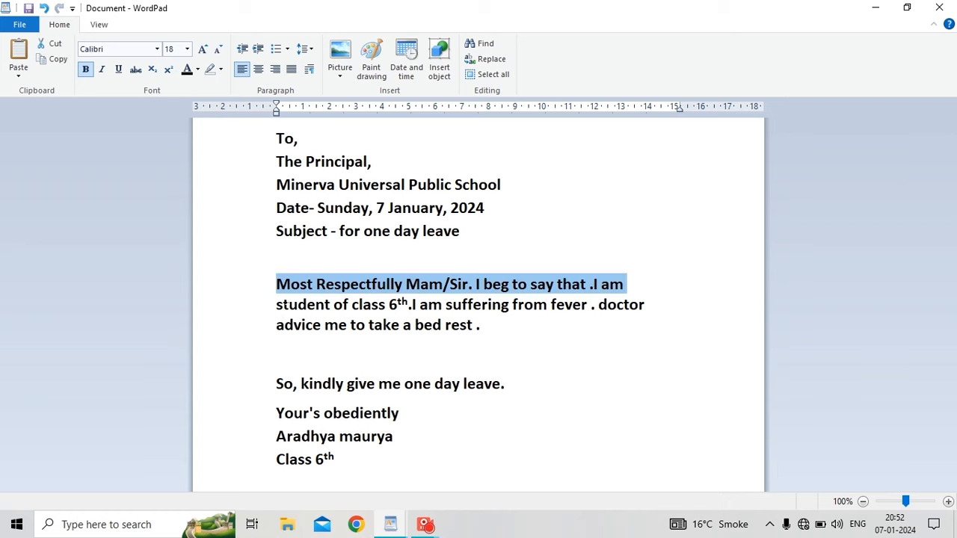
left_click(284, 325)
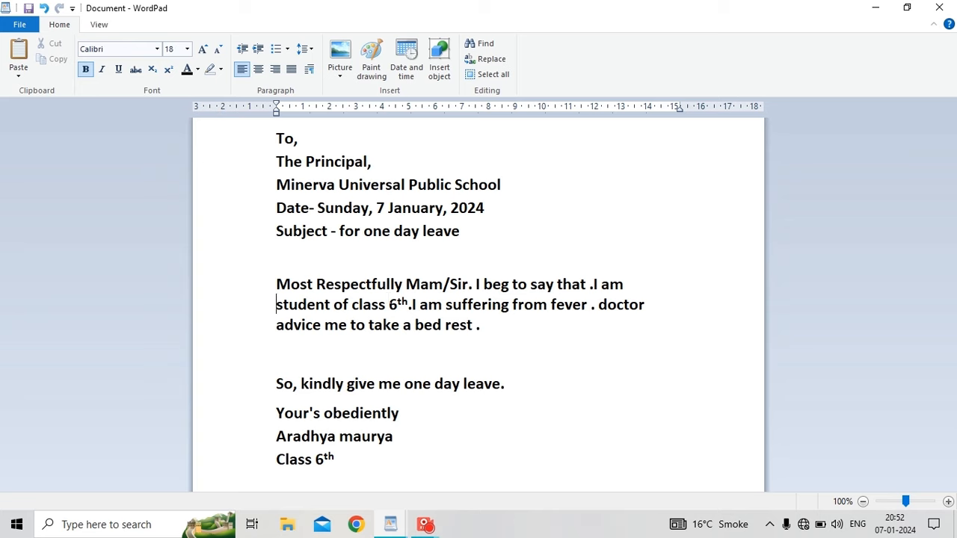
key("Delete")
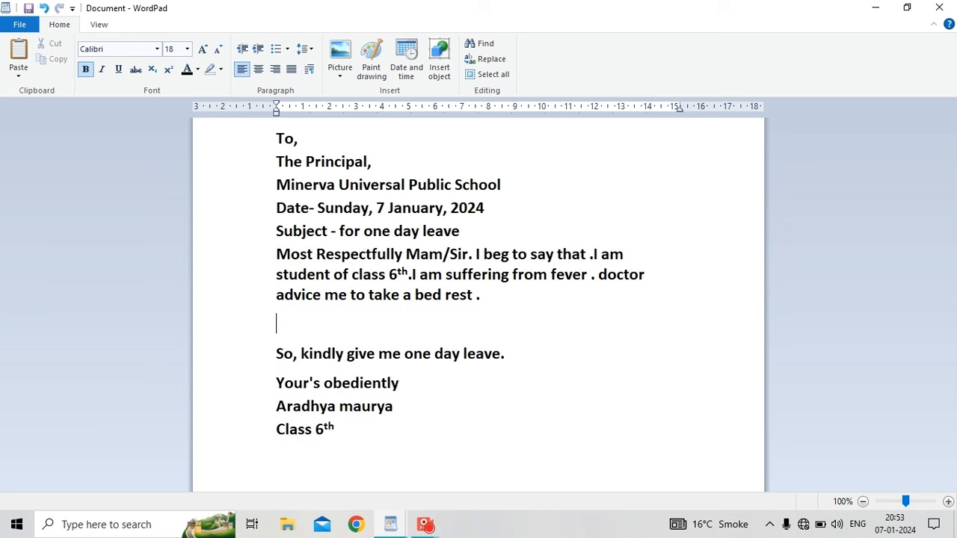
key("BackSpace")
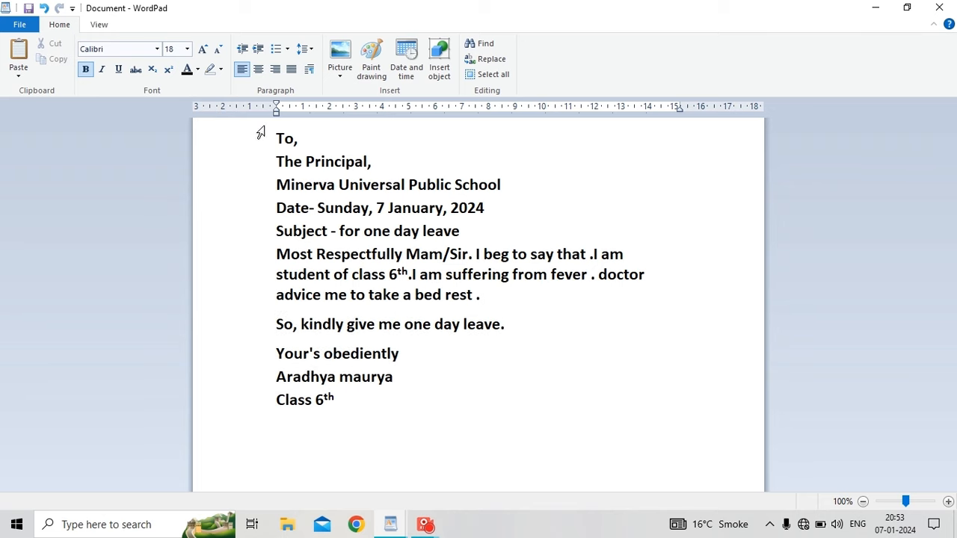
left_click_drag(259, 132, 241, 413)
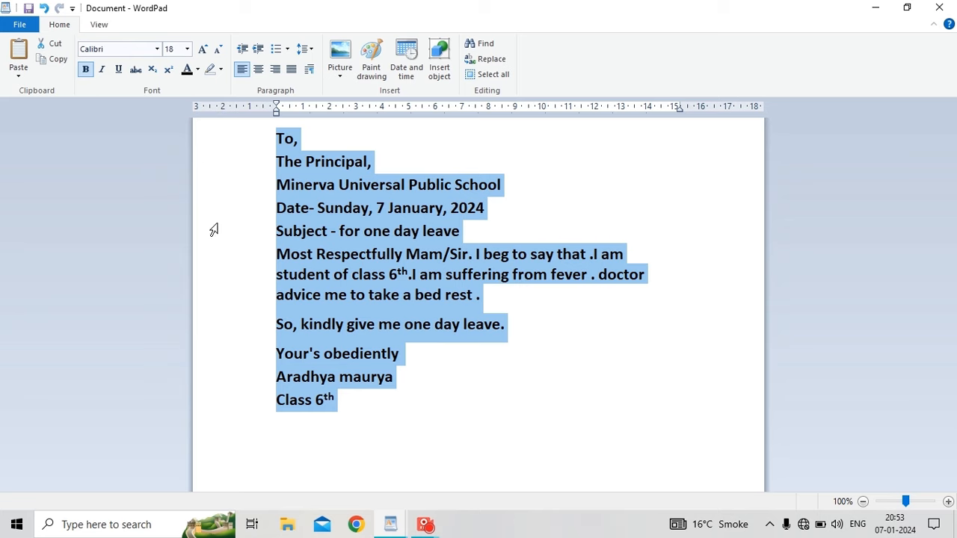
Change the whole letter's font to Bell MT after briefly trying Bernard MT Condensed.
left_click(234, 208)
left_click(627, 254)
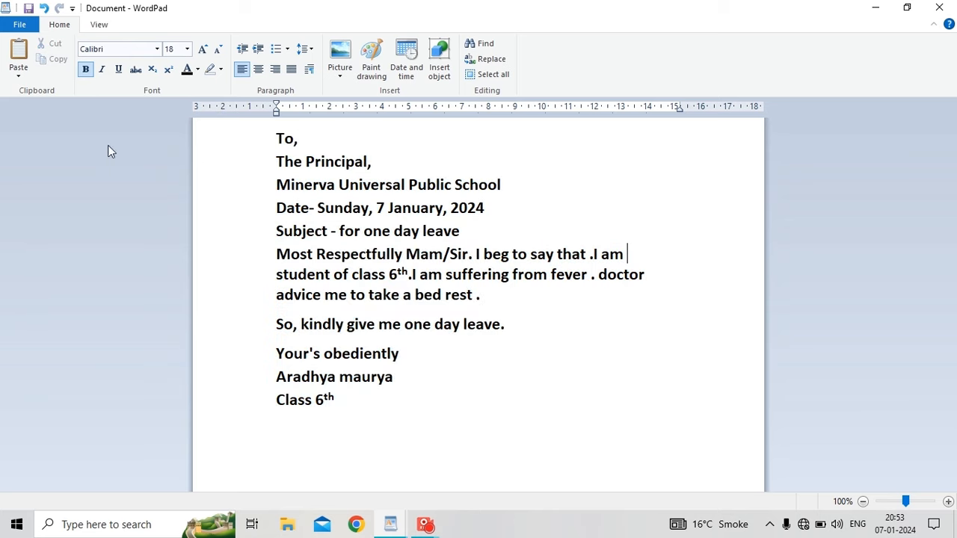
triple_click(239, 133)
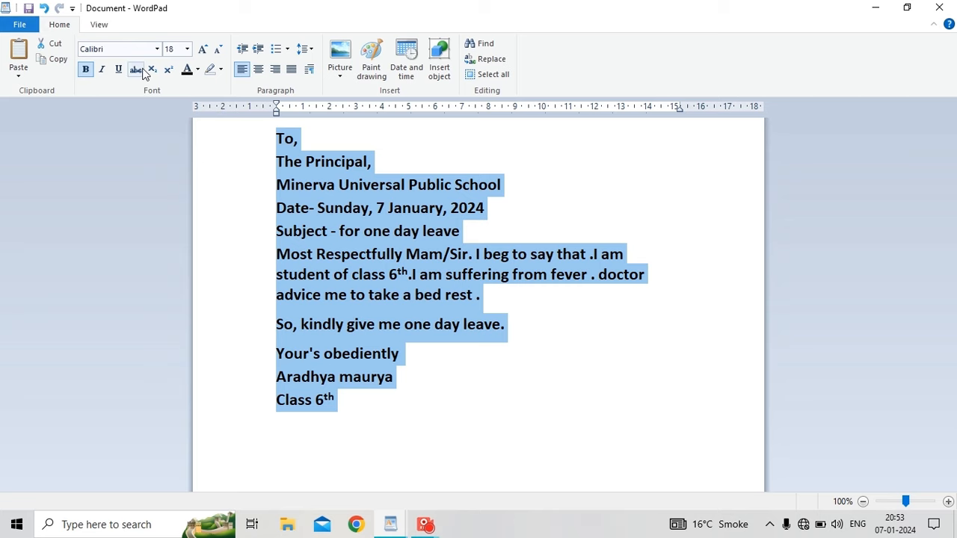
left_click(157, 49)
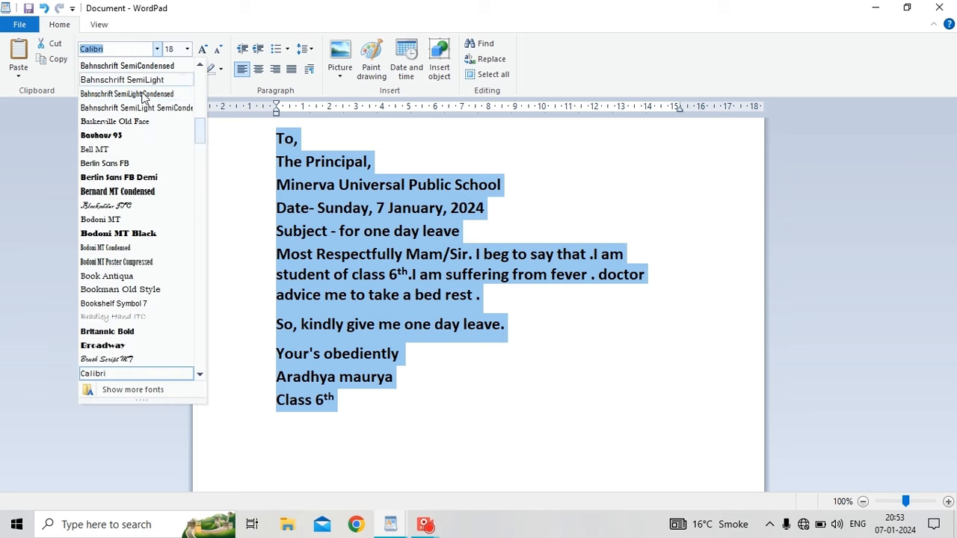
left_click(127, 192)
left_click(157, 48)
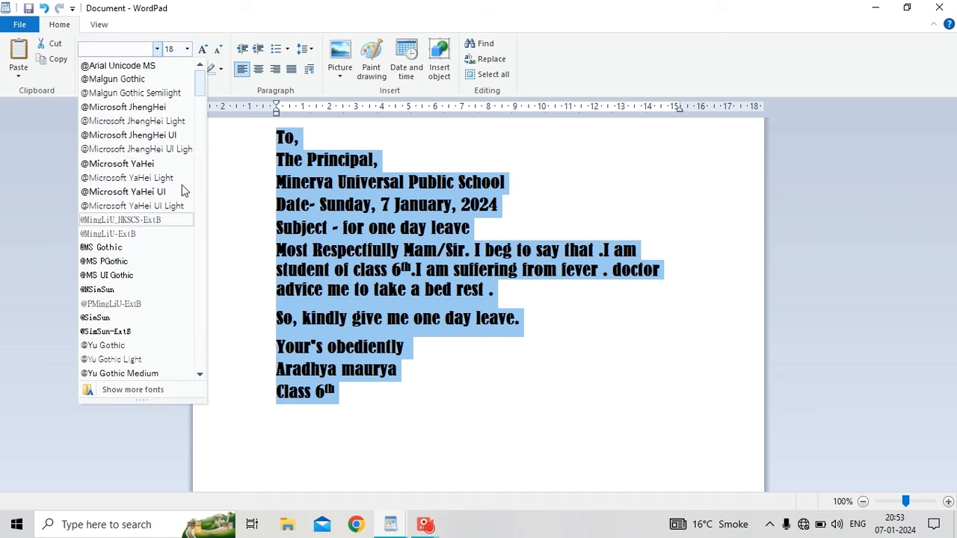
left_click_drag(202, 88, 205, 121)
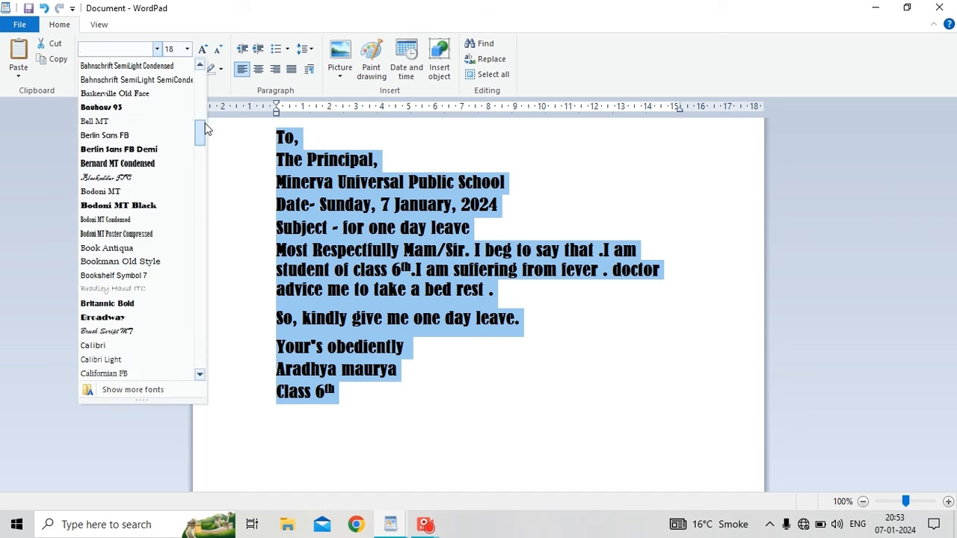
left_click(147, 124)
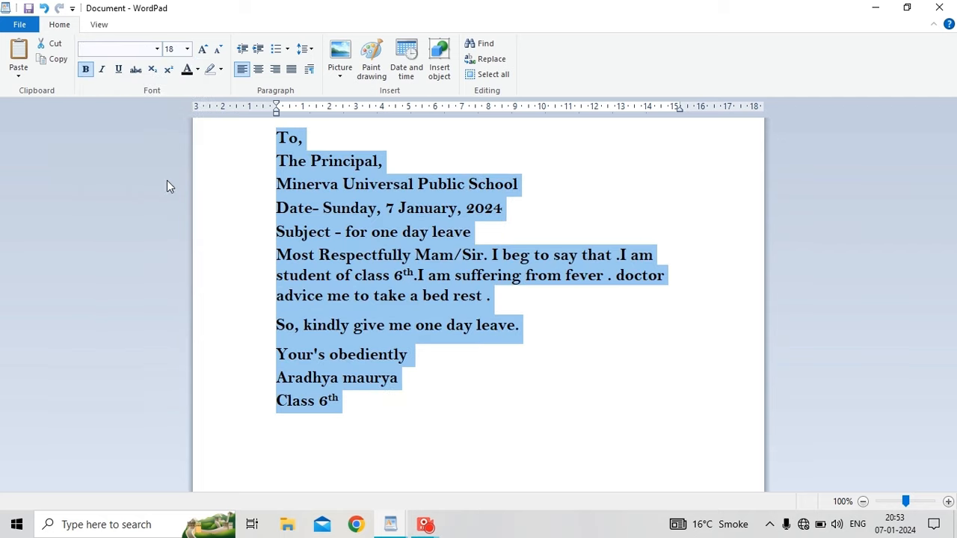
left_click(260, 323)
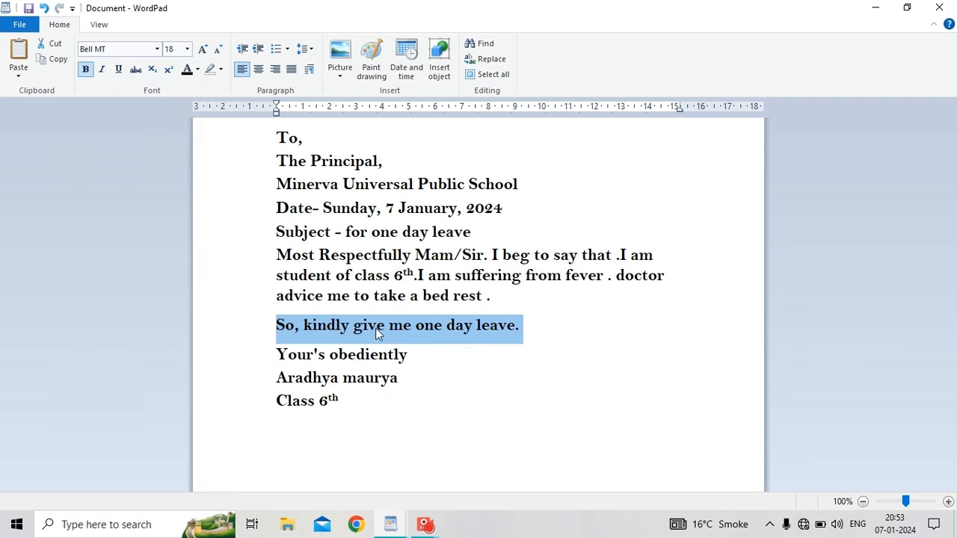
key("ctrl+End")
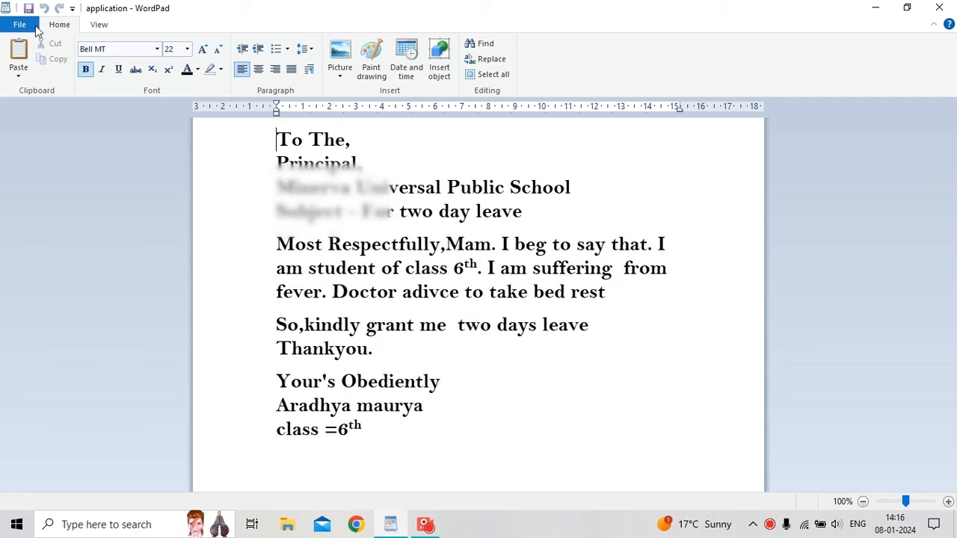
Open the resume from recent documents and set its name heading to Arial Black.
left_click(30, 29)
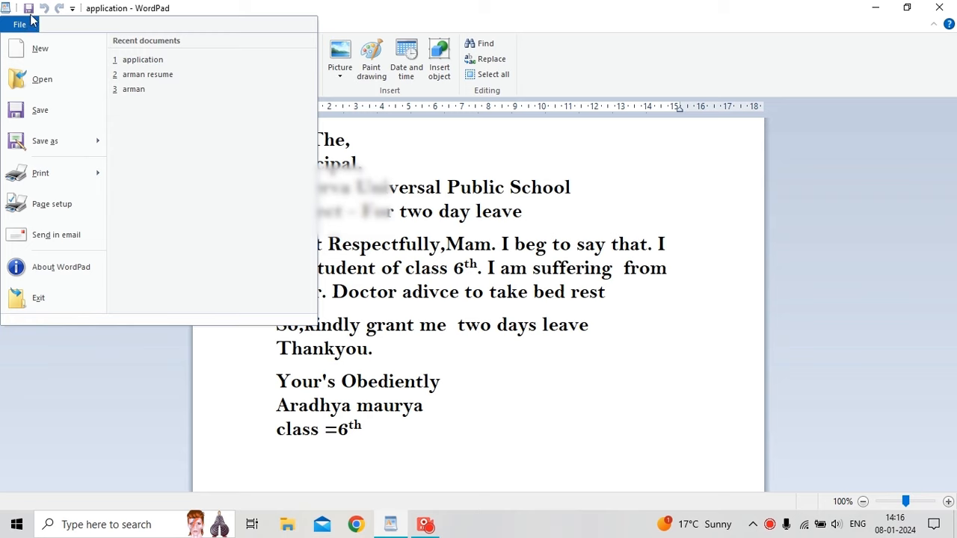
left_click(145, 78)
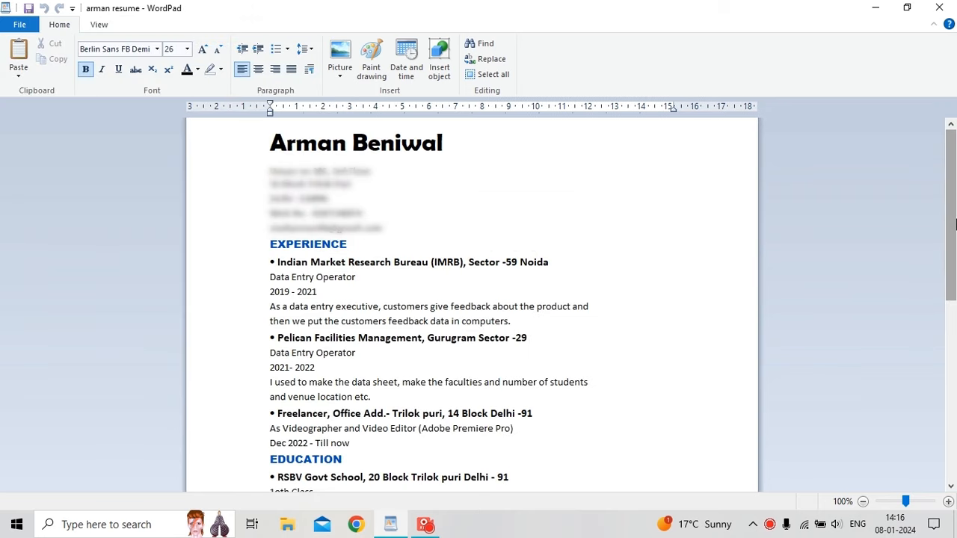
left_click_drag(954, 224, 955, 173)
left_click(252, 154)
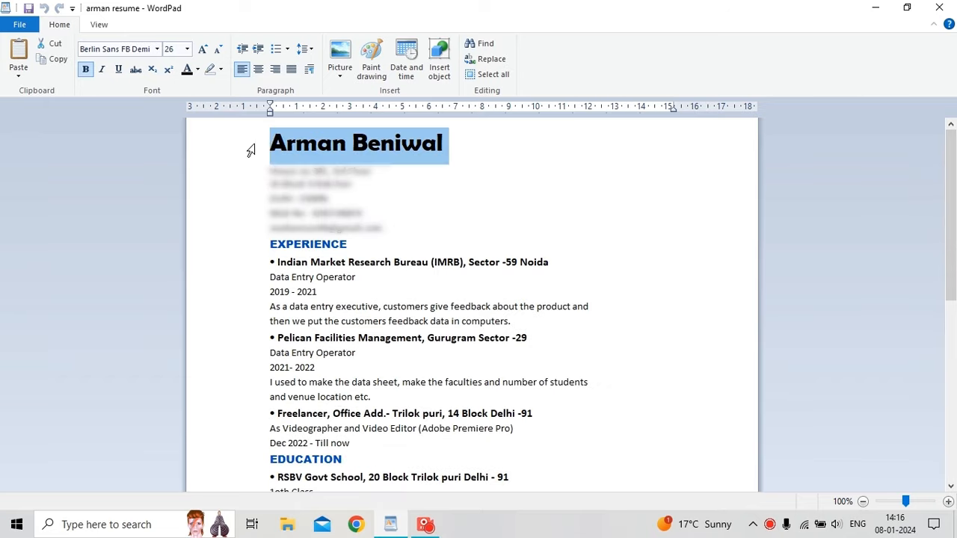
left_click(157, 49)
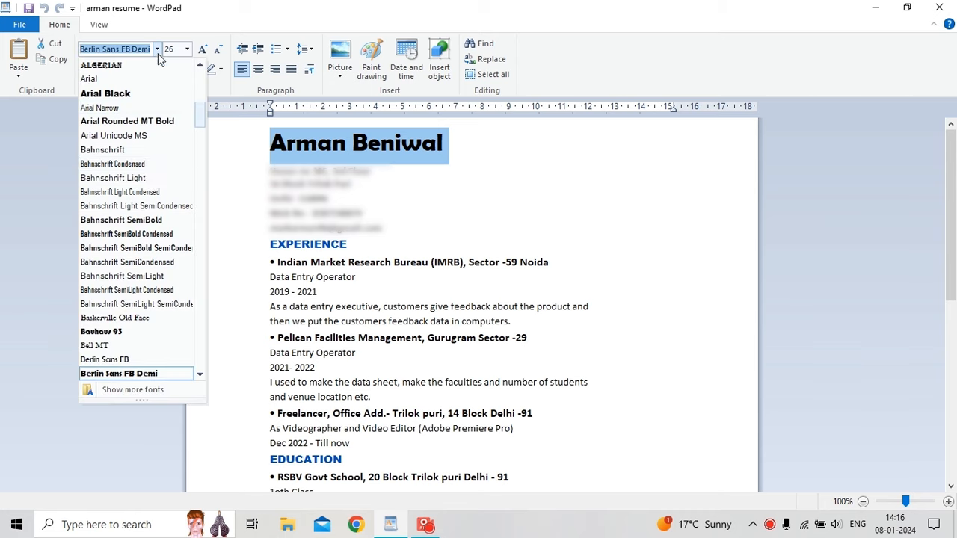
left_click(148, 93)
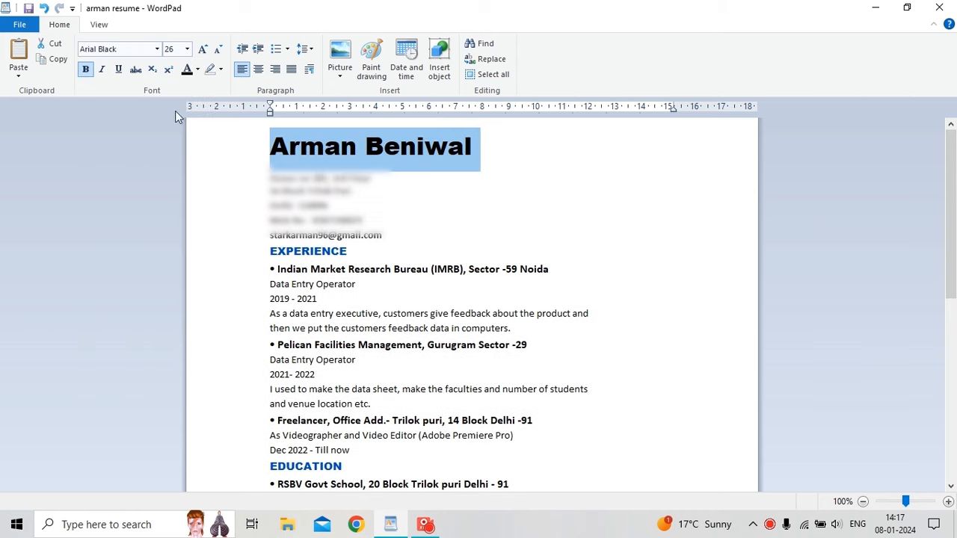
left_click(264, 218)
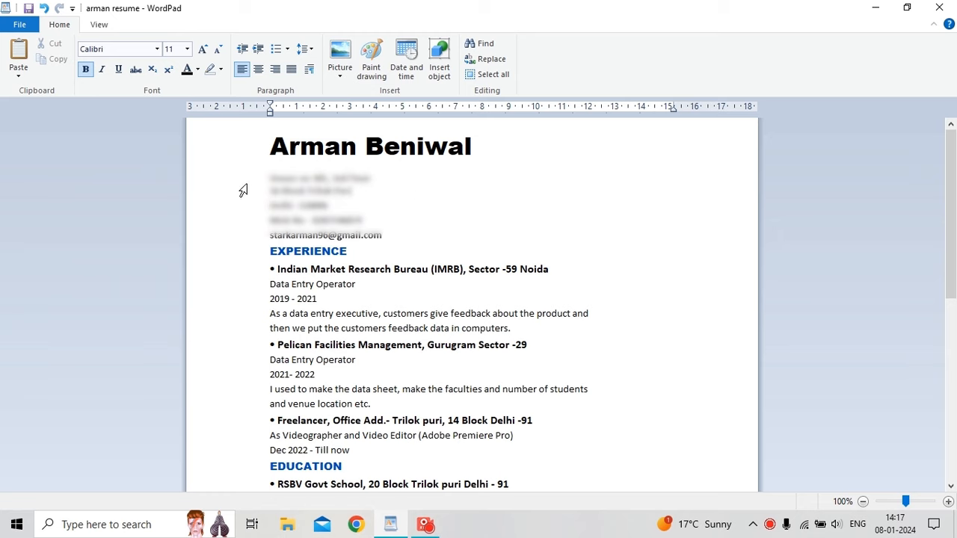
left_click_drag(243, 183, 257, 309)
Clear the text selection in the resume.
key("Left")
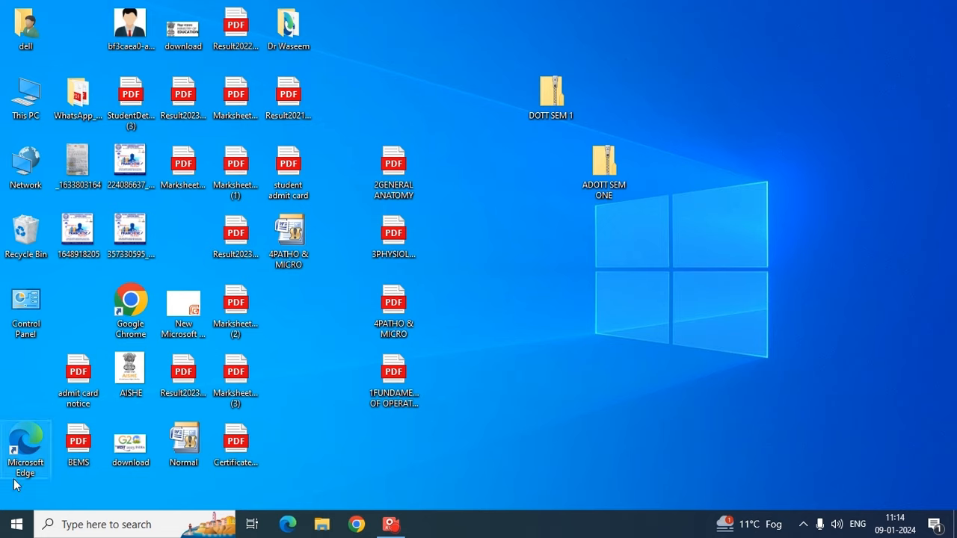
left_click(15, 521)
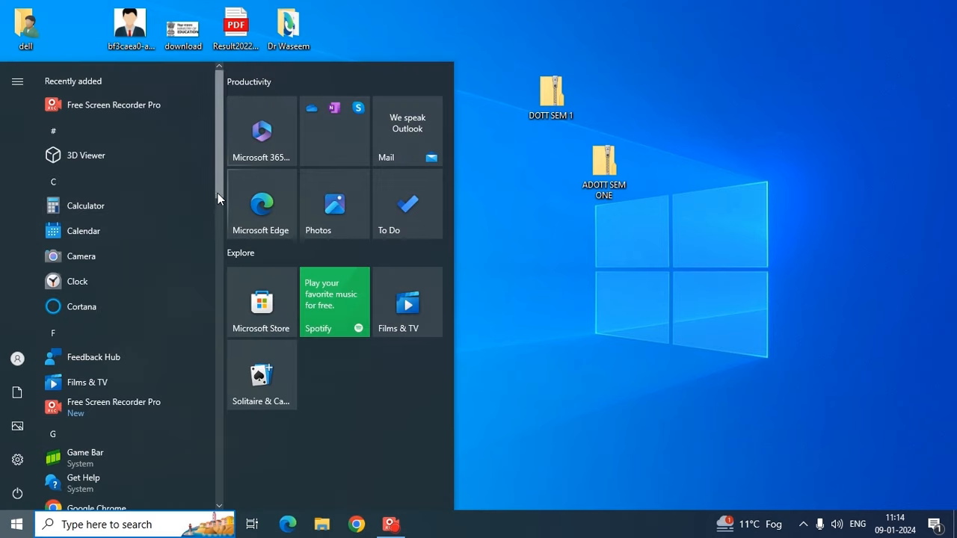
left_click_drag(218, 193, 207, 443)
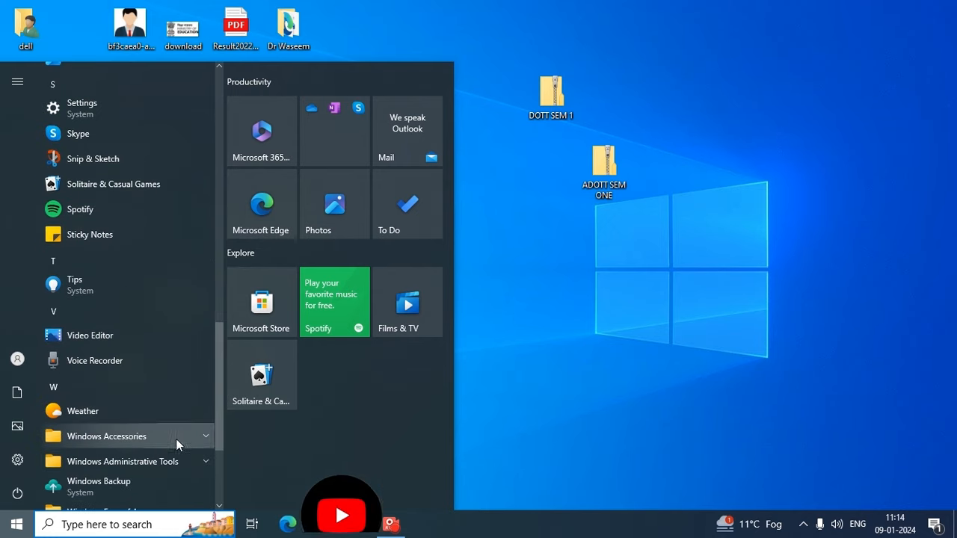
left_click(176, 439)
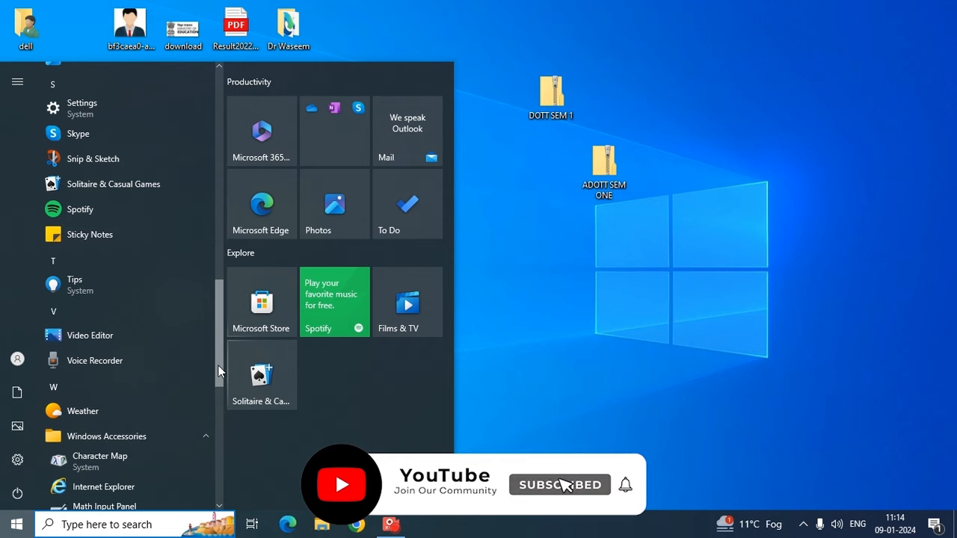
left_click_drag(216, 367, 212, 419)
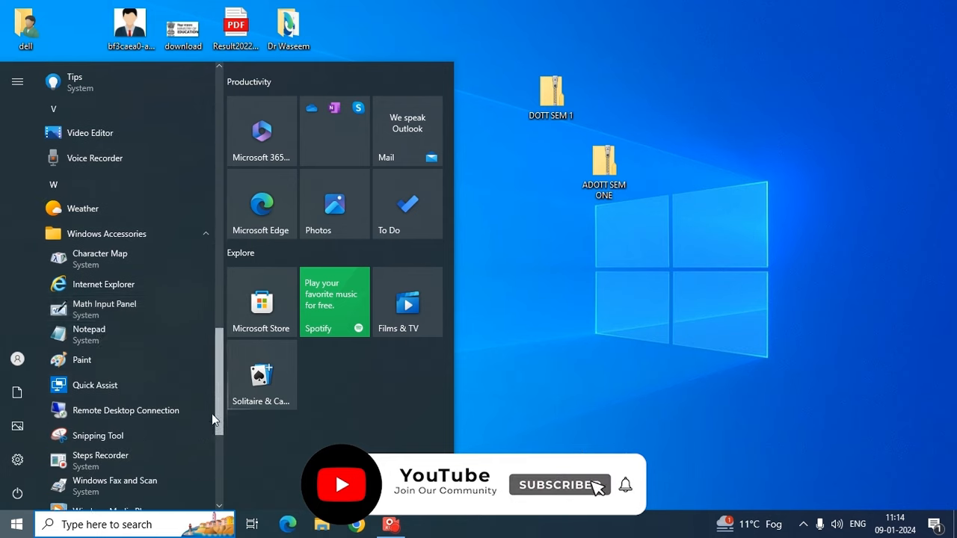
left_click(108, 323)
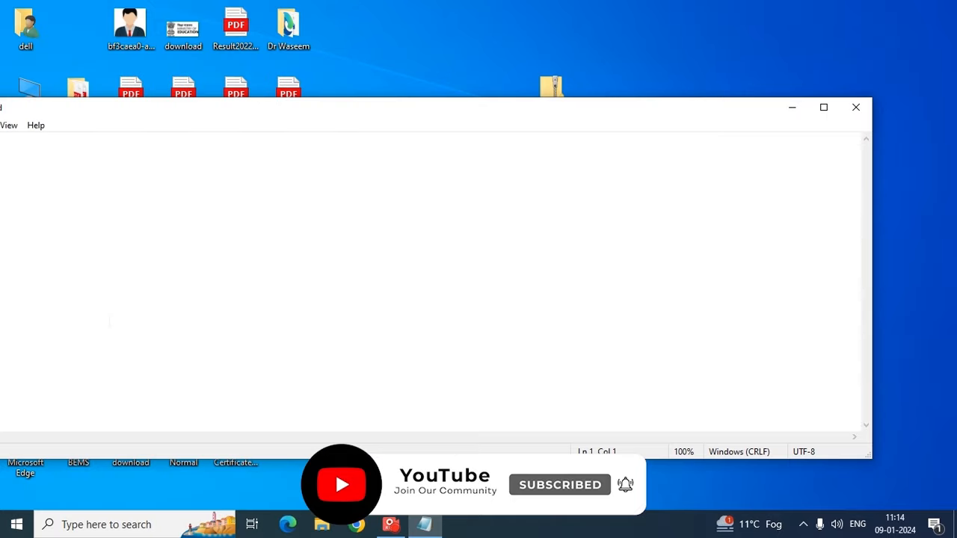
left_click(856, 107)
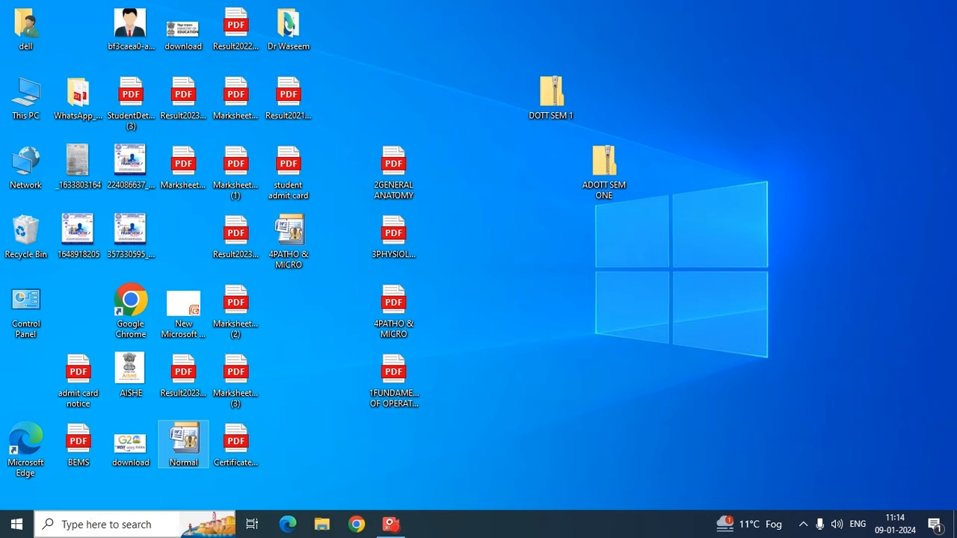
left_click(135, 525)
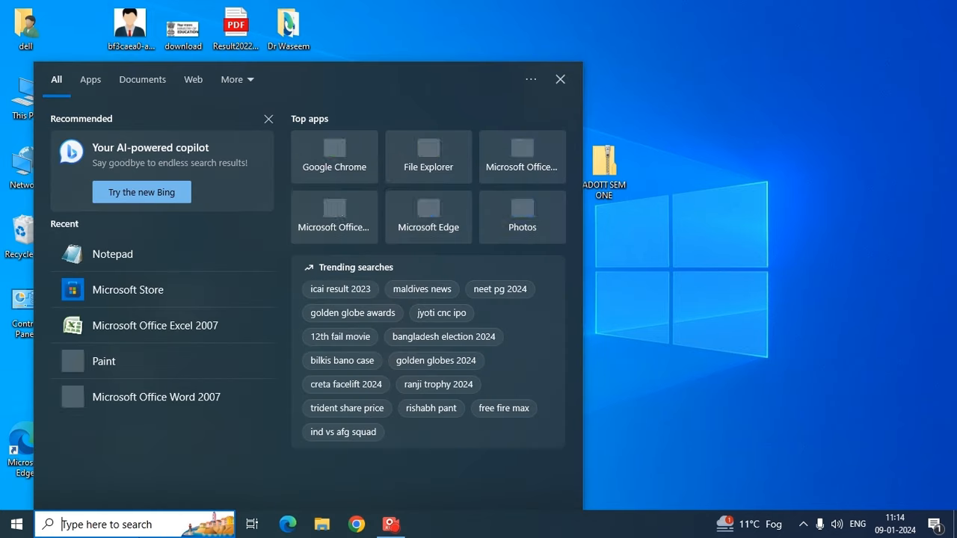
type("note")
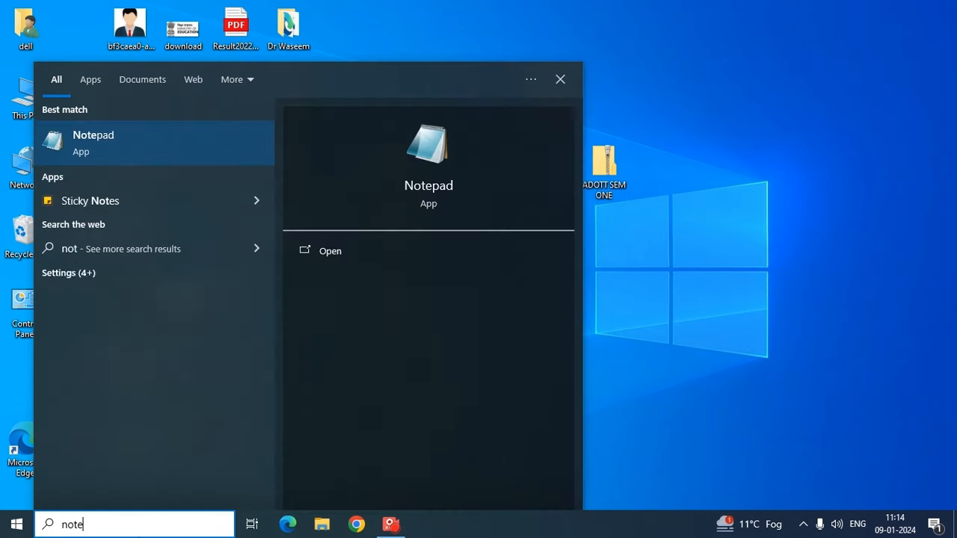
type("pad")
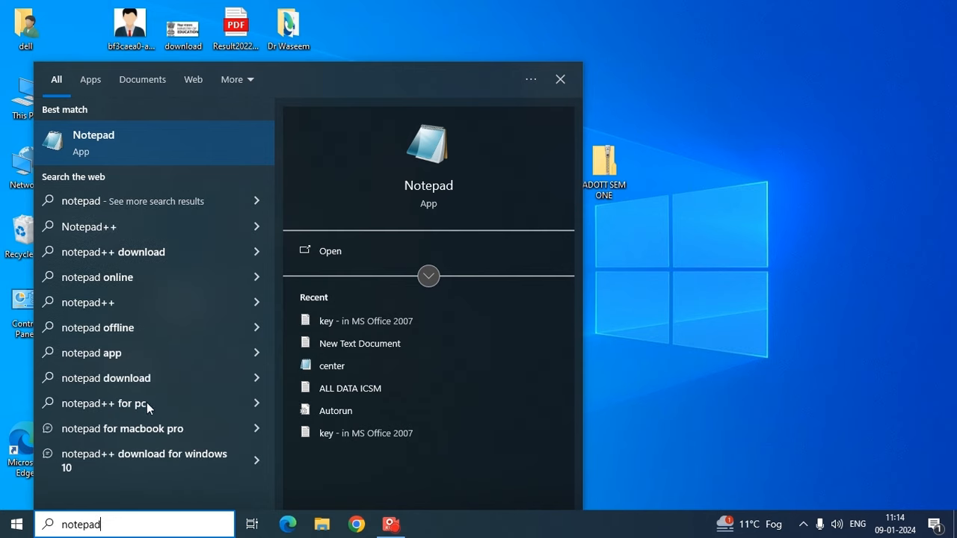
left_click(178, 150)
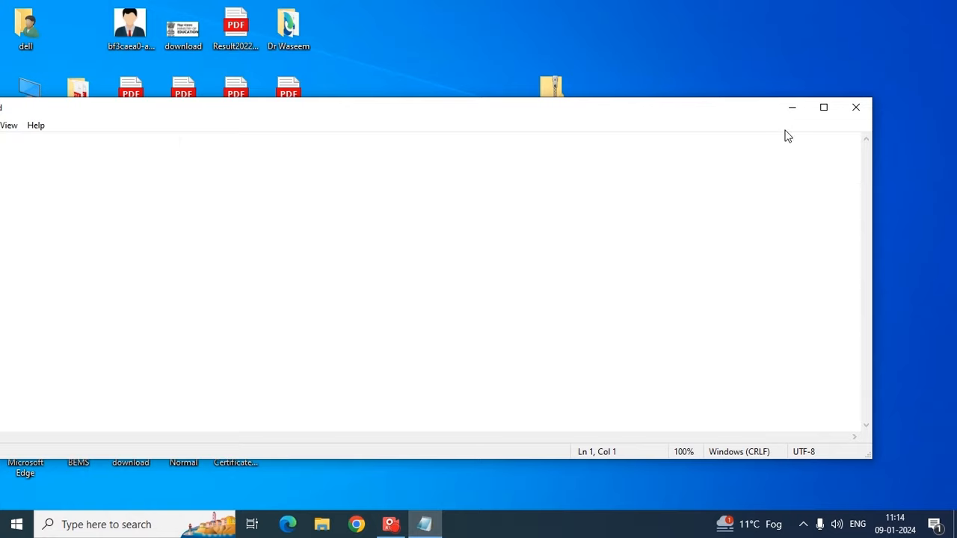
left_click(856, 109)
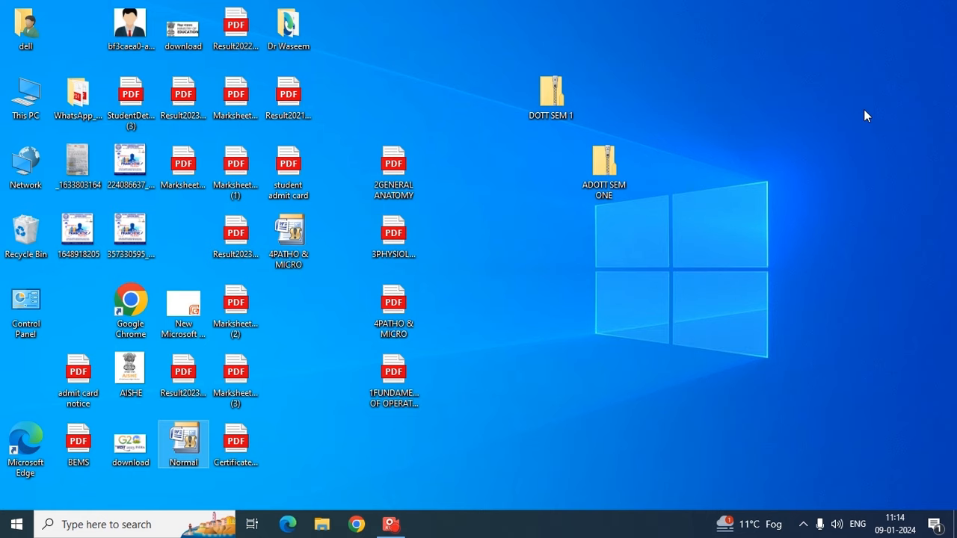
Launch Notepad by running 'notepad' from the Run dialog and maximize its window.
key("super+r")
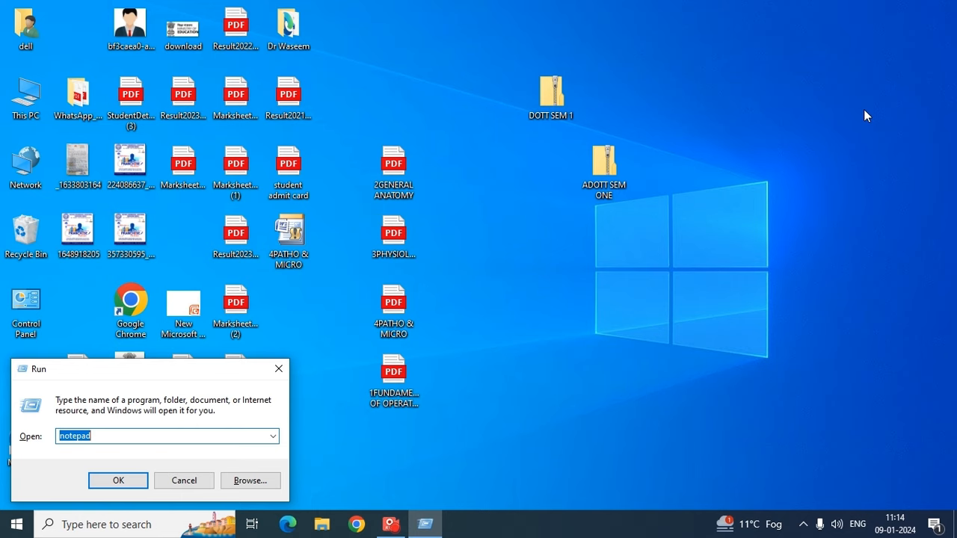
key("BackSpace")
type("n")
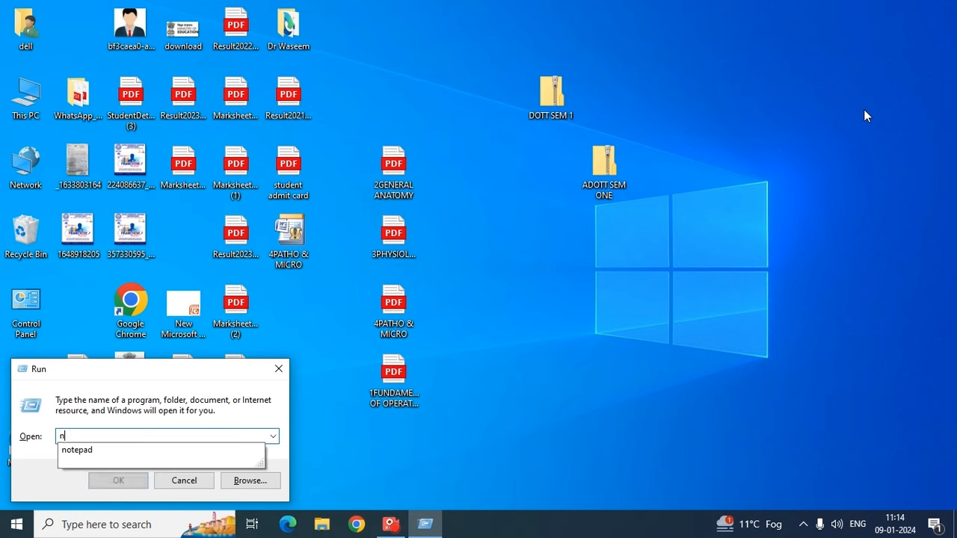
type("ote")
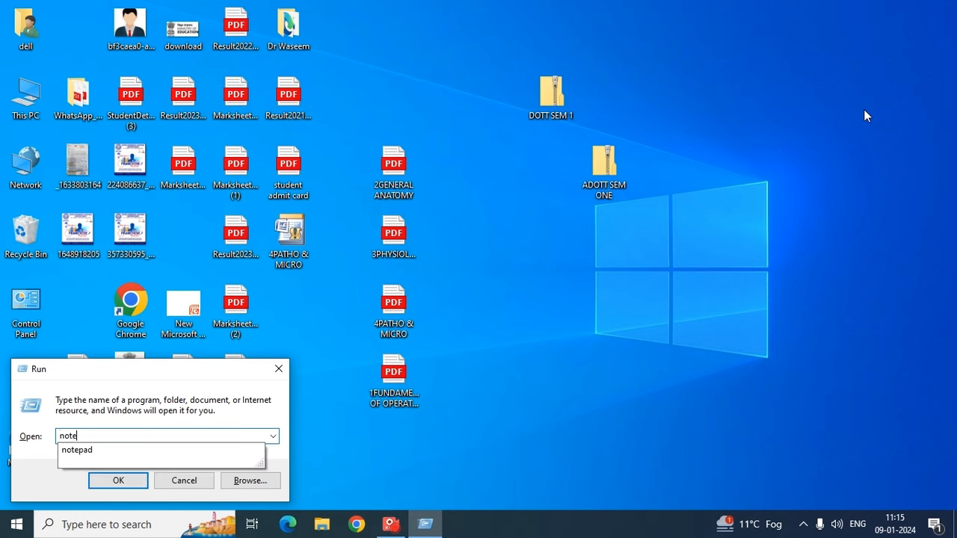
type("pad")
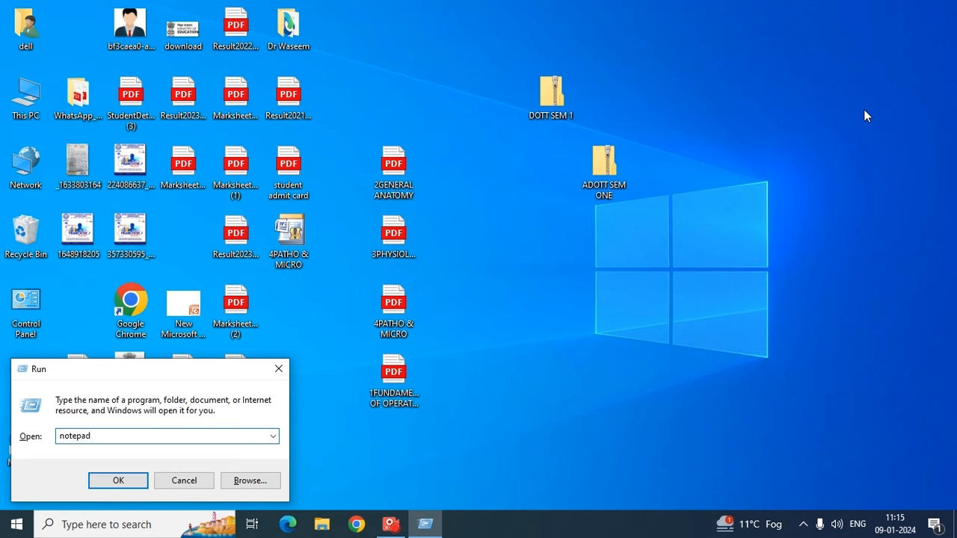
key("Return")
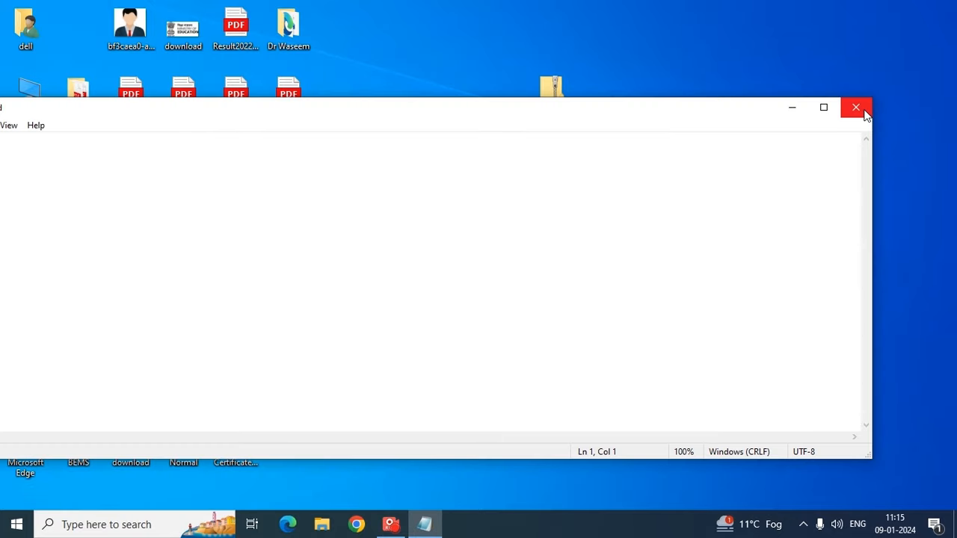
left_click(824, 106)
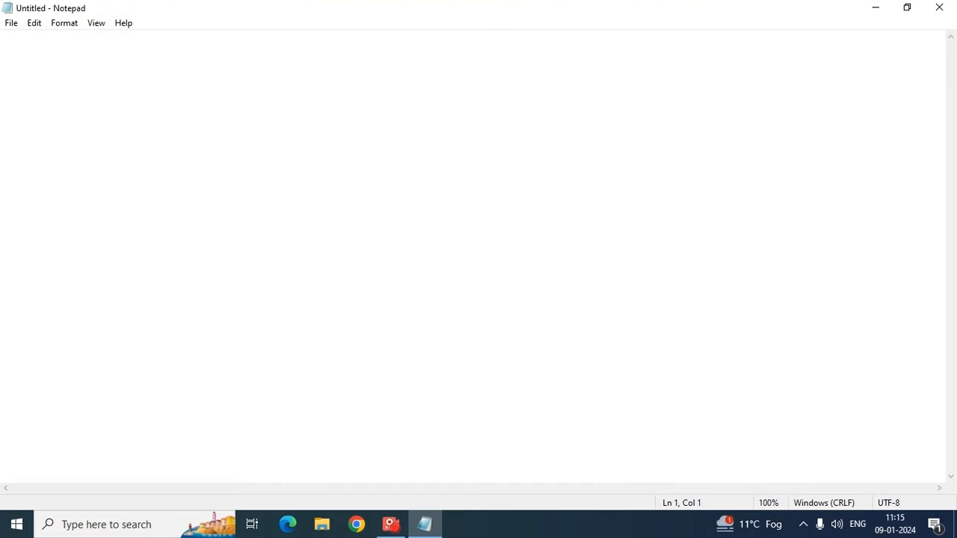
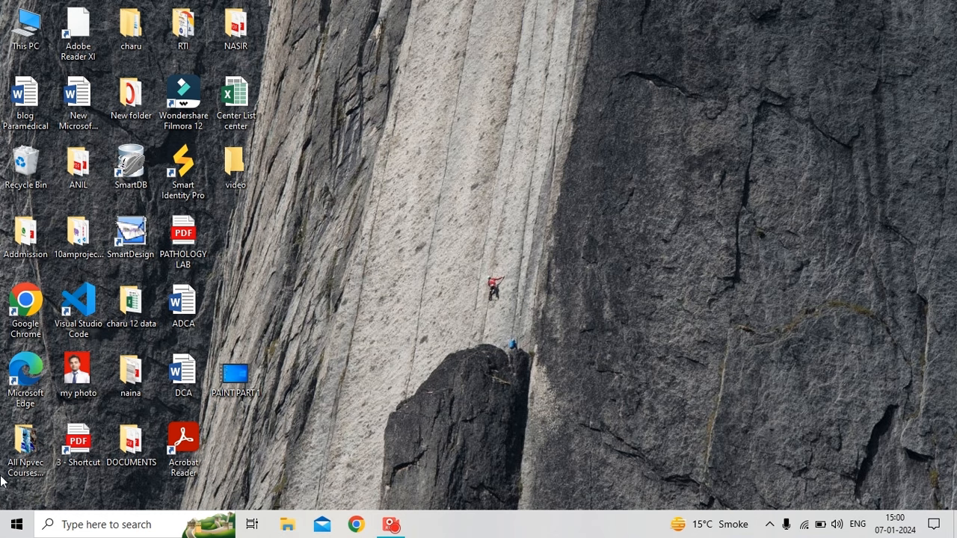
Launch WordPad from Windows Accessories in the Start menu, then minimize its window.
left_click(5, 531)
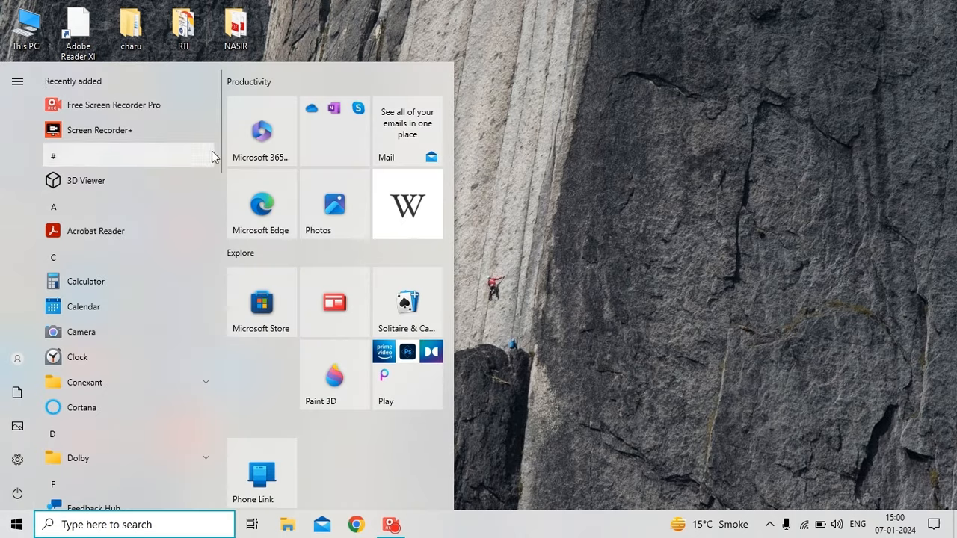
left_click_drag(223, 160, 219, 429)
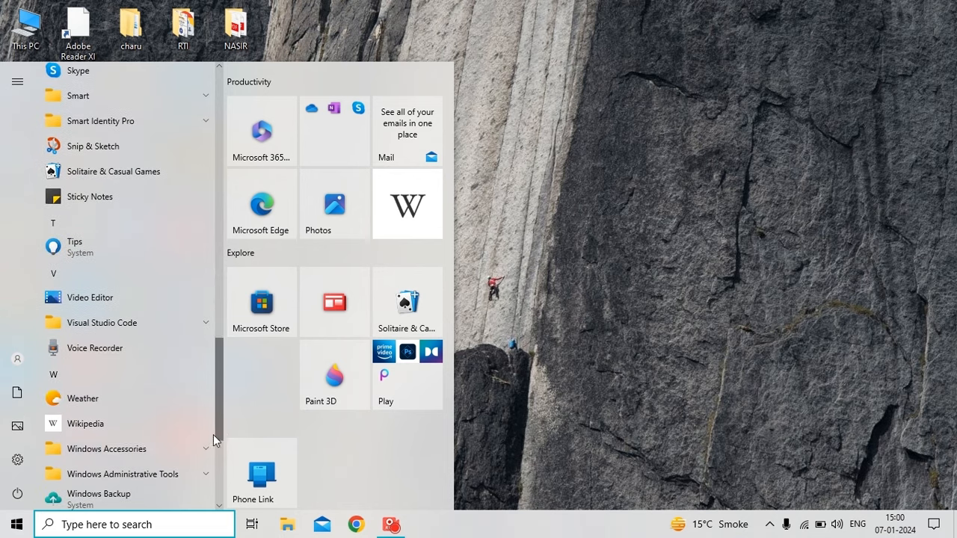
left_click(132, 451)
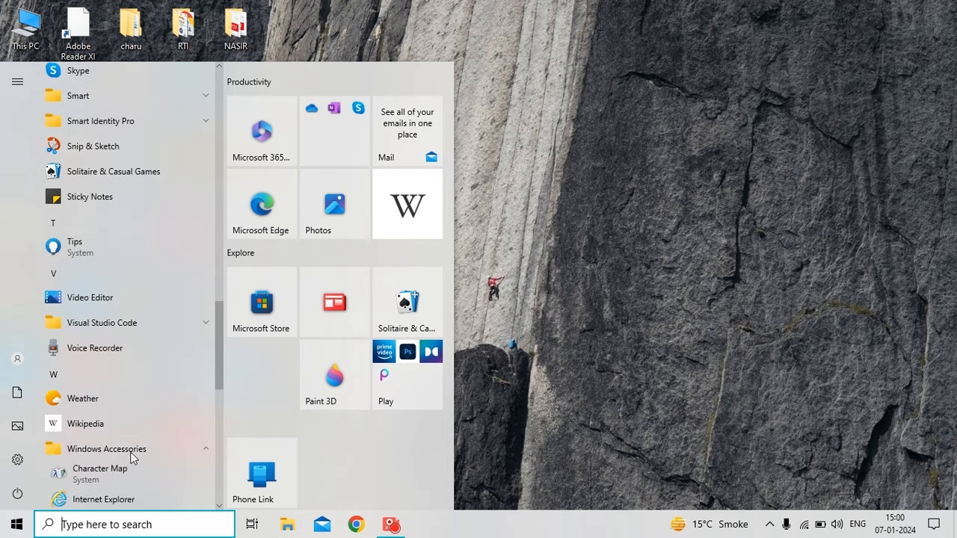
left_click_drag(221, 354, 217, 415)
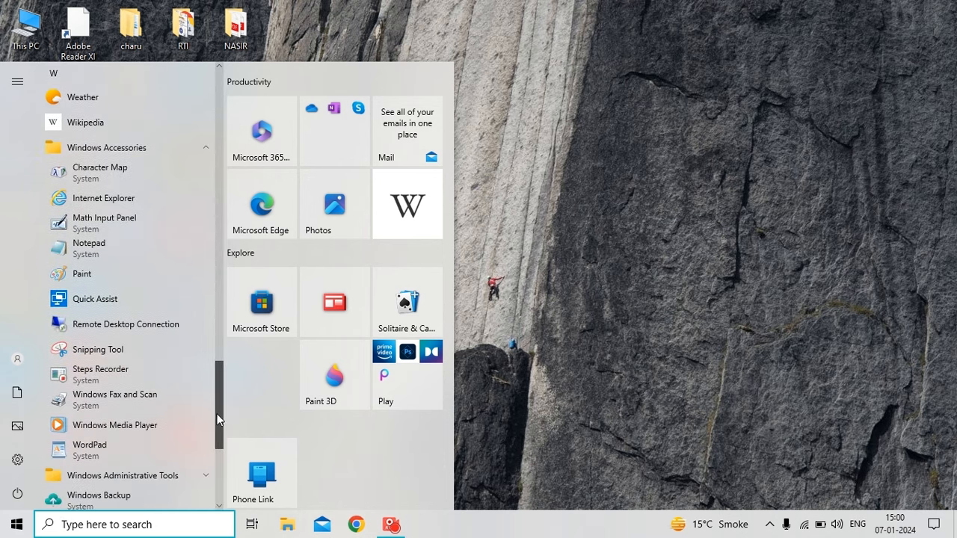
left_click(127, 452)
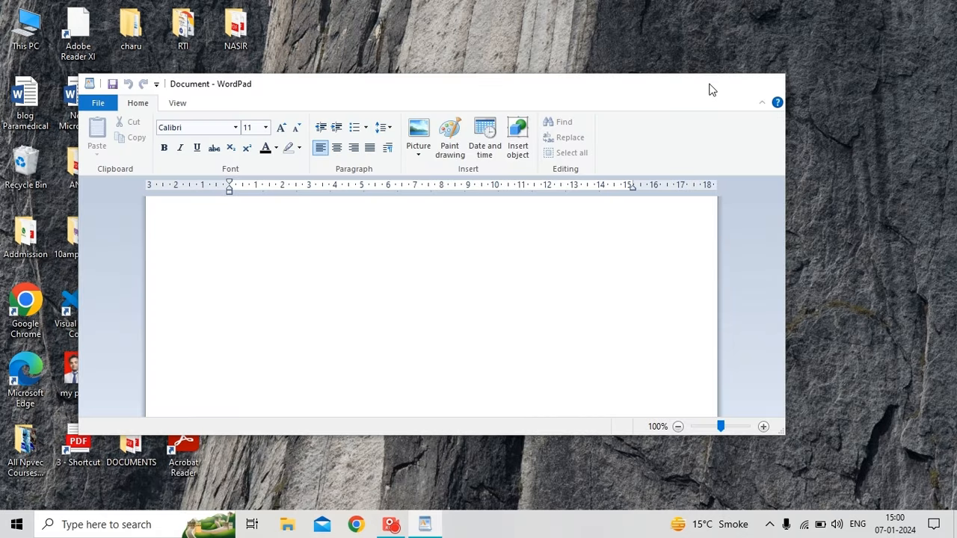
left_click(709, 87)
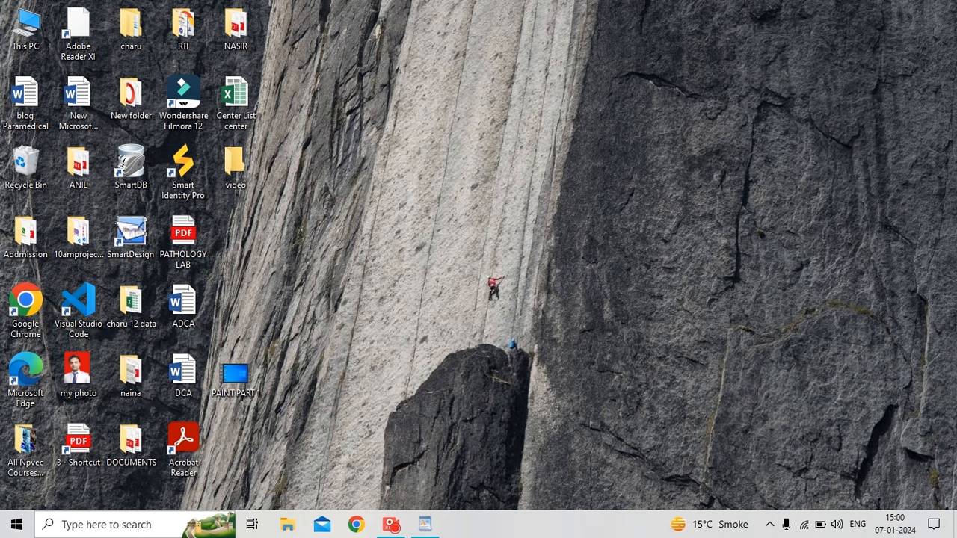
Launch WordPad by searching 'wordpad' in Windows search, then close it.
left_click(134, 524)
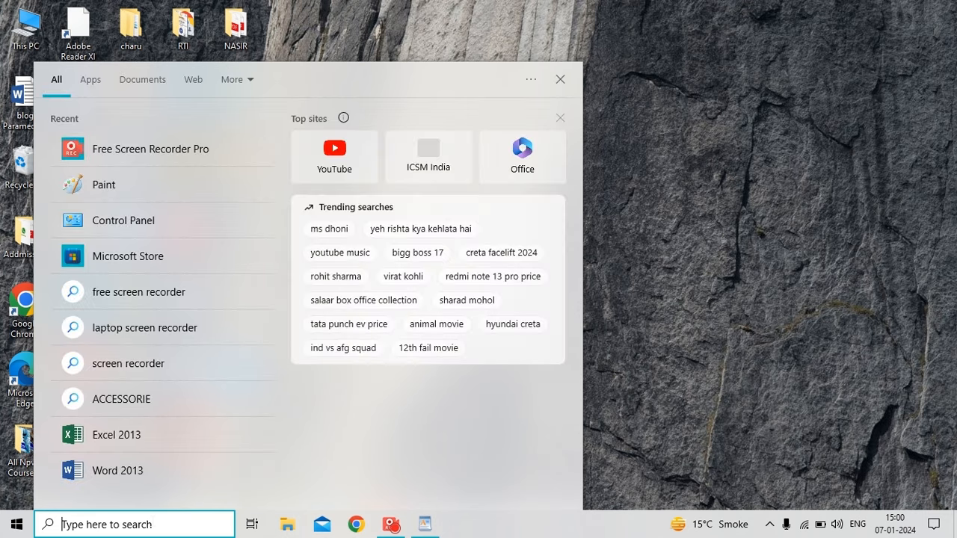
type("w")
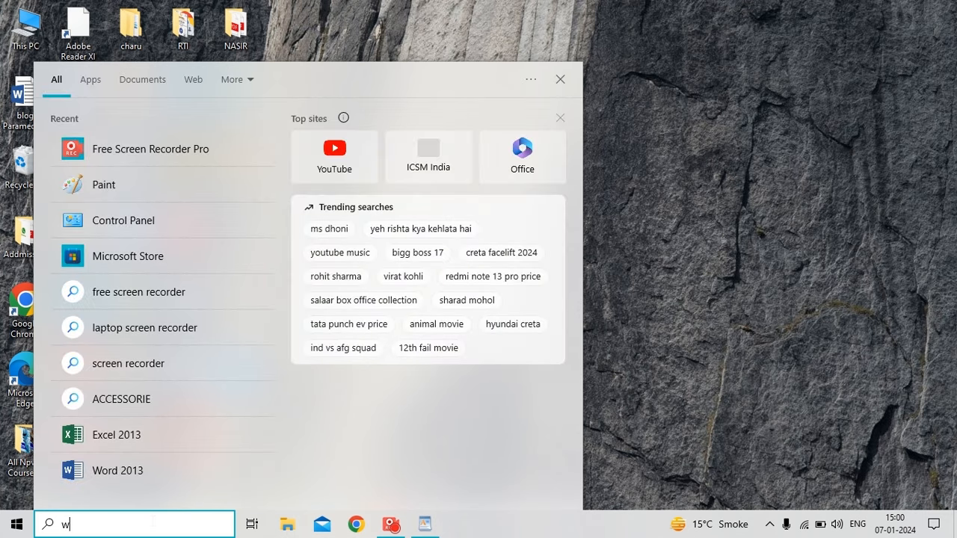
type("ordpad")
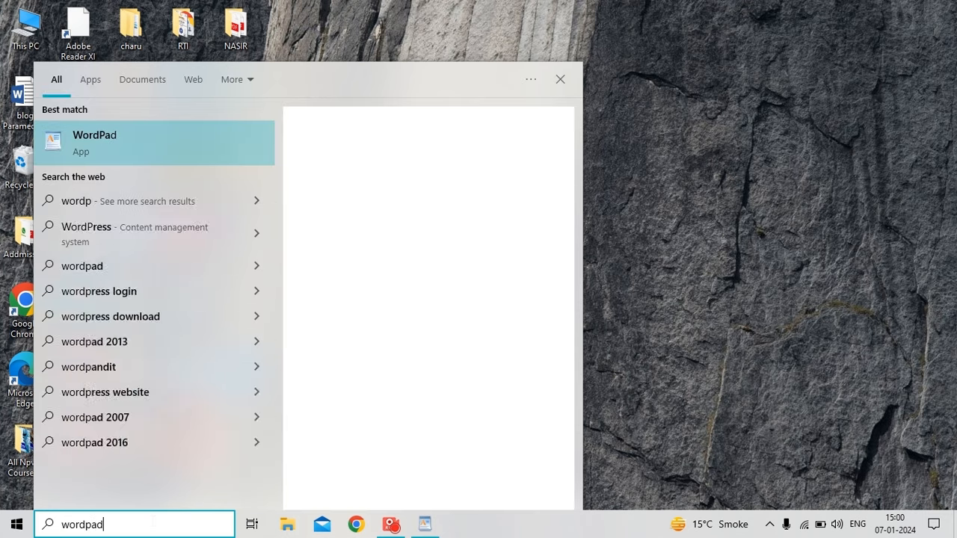
left_click(98, 135)
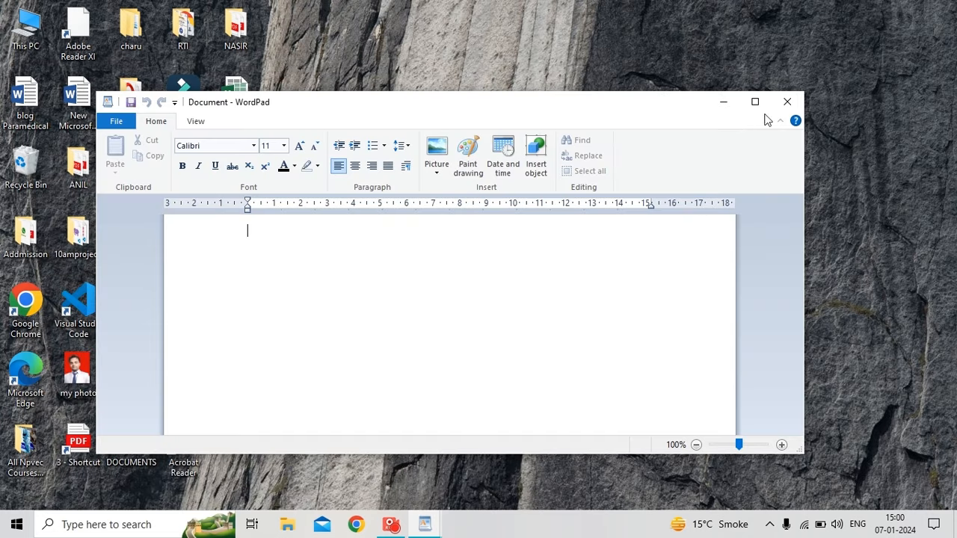
left_click(788, 102)
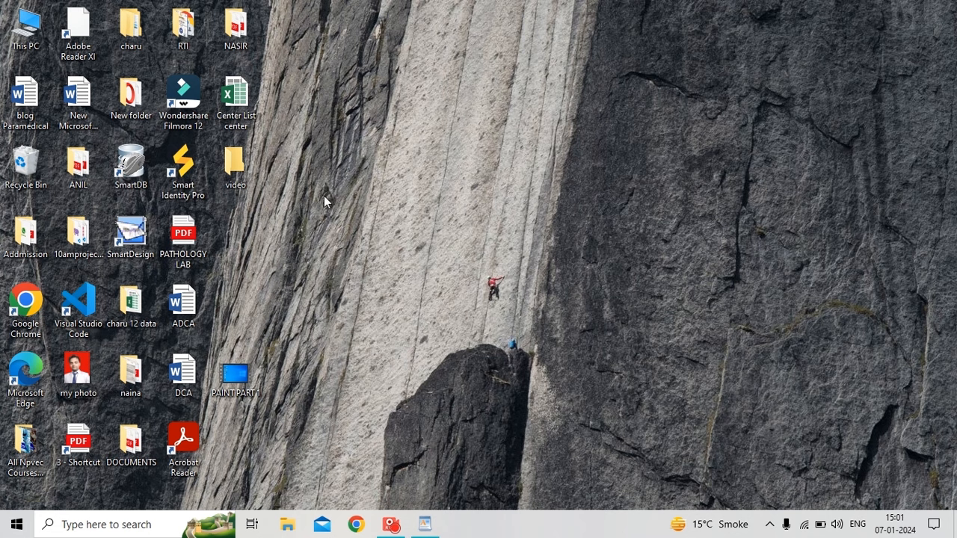
Run the 'wordpad' command from the Run prompt to open a blank document.
key("super+r")
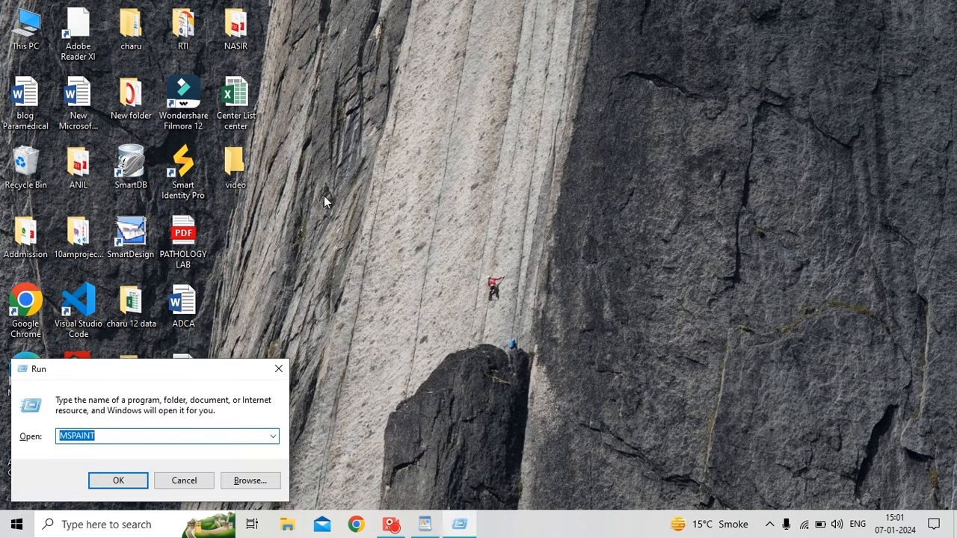
key("BackSpace")
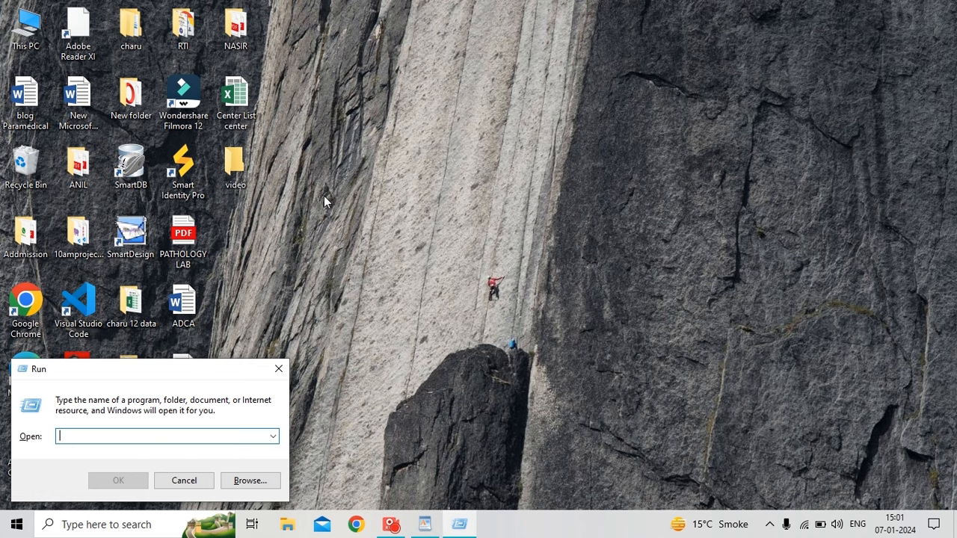
type("word")
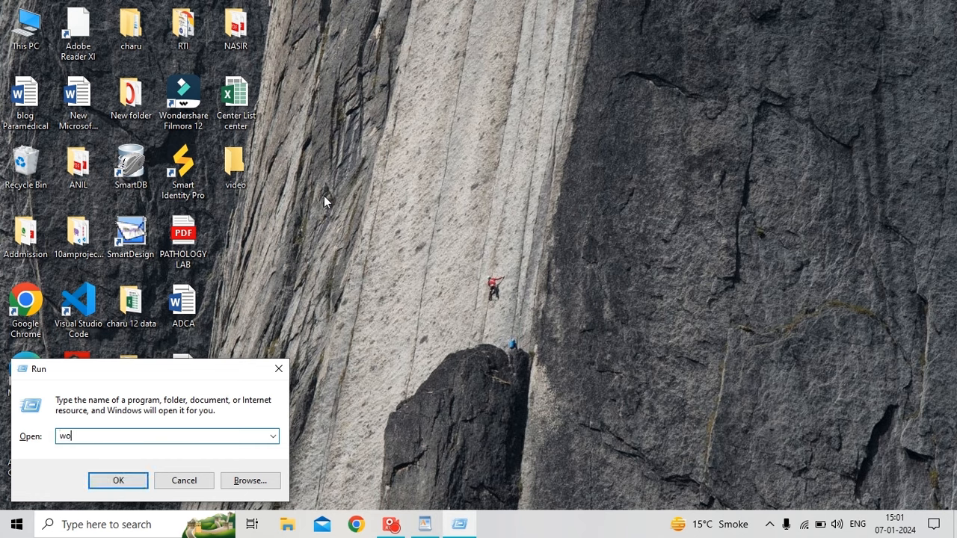
type(" p")
key("BackSpace")
key("BackSpace")
type("pad")
key("Return")
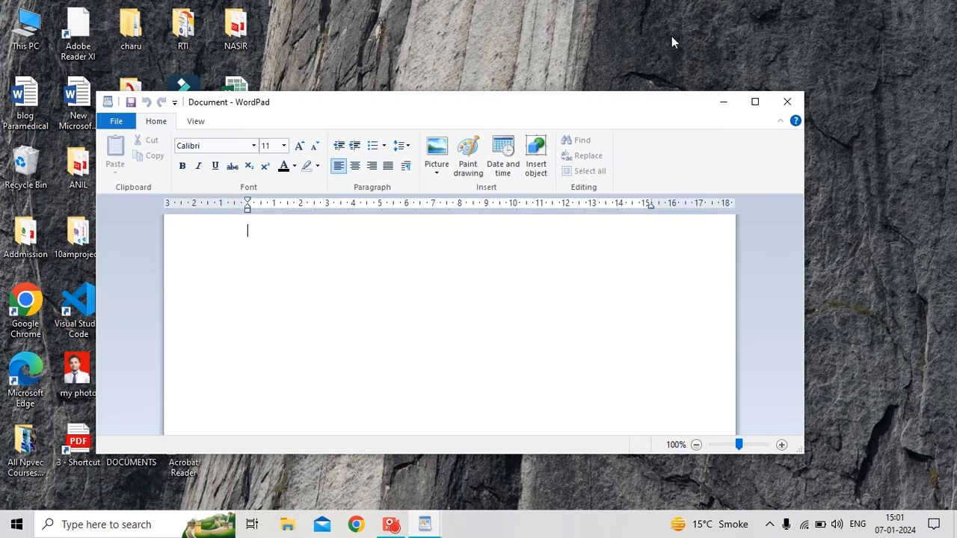
Maximize the blank WordPad Document window to full screen.
left_click(755, 101)
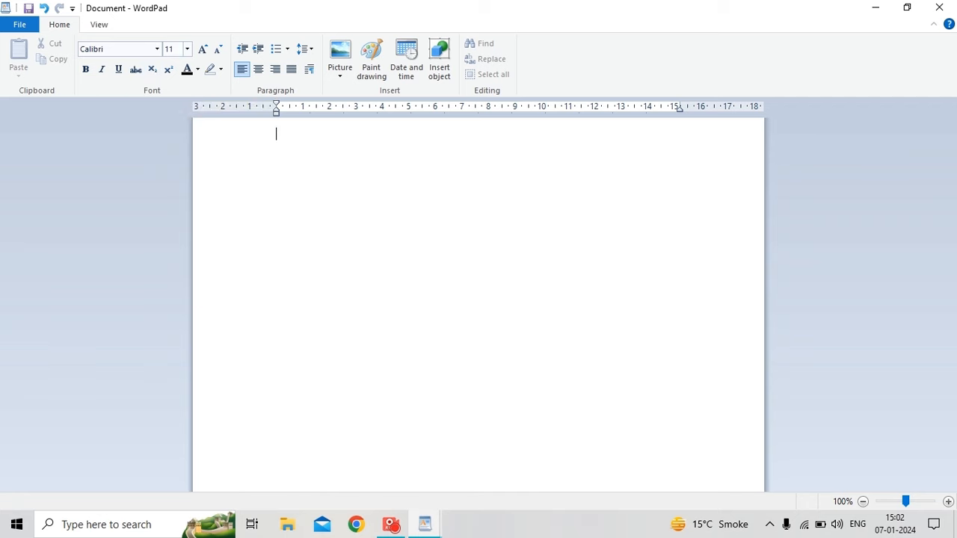
Type 'she is my best friend' on the first line, fixing the typo.
left_click(211, 69)
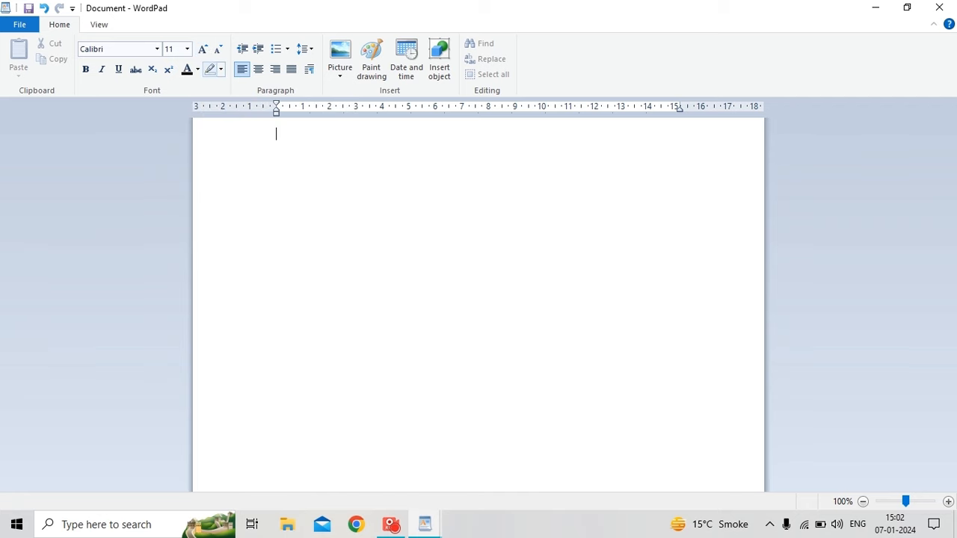
type("she is ")
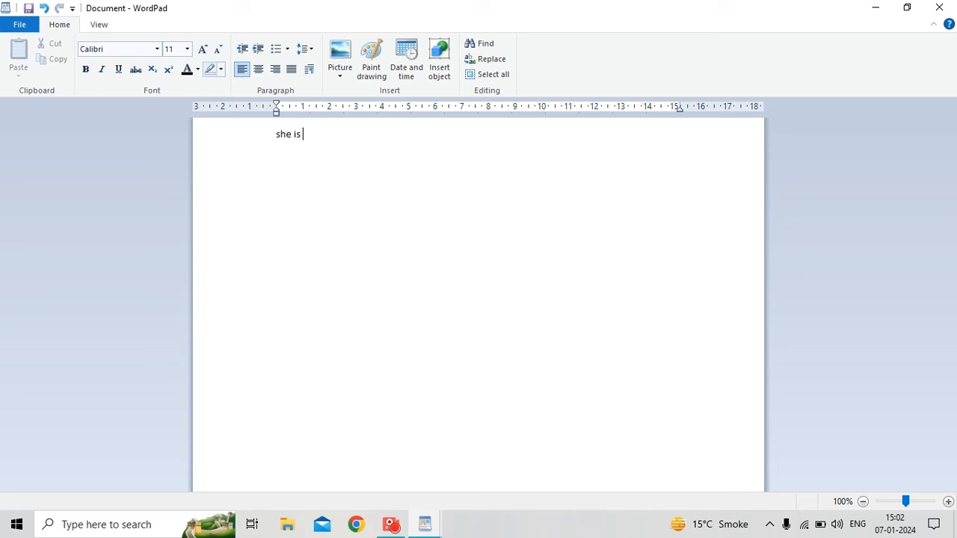
type("my best friend")
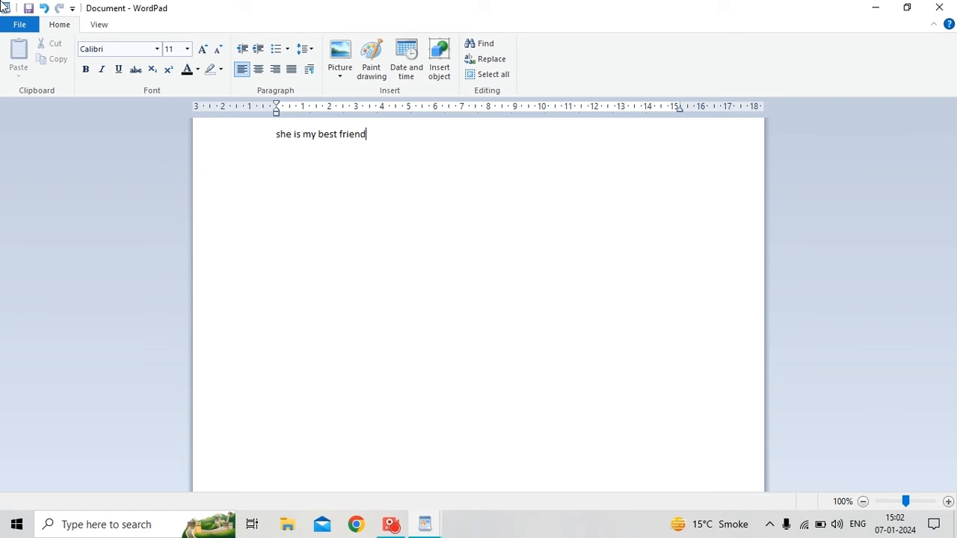
Select the whole 'she is my best friend' line.
left_click(262, 139)
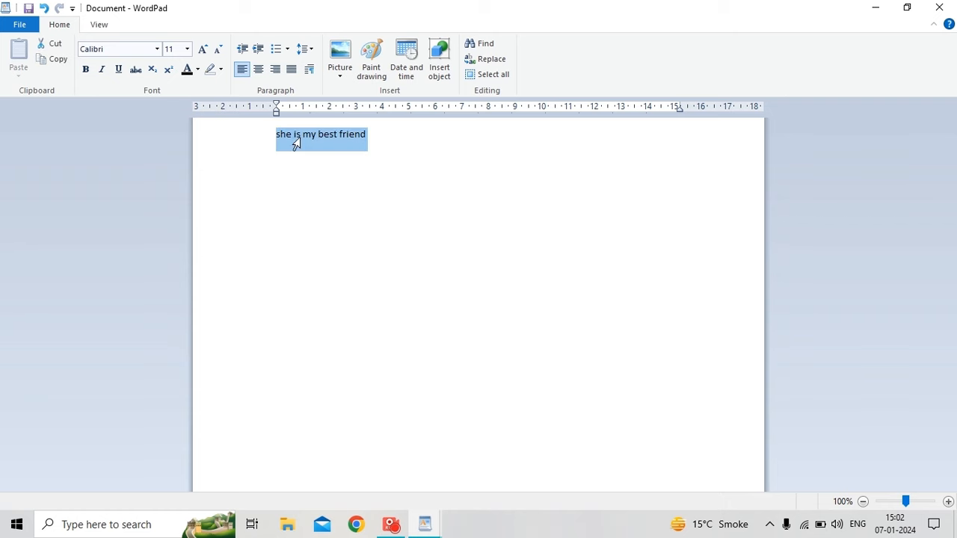
left_click(437, 184)
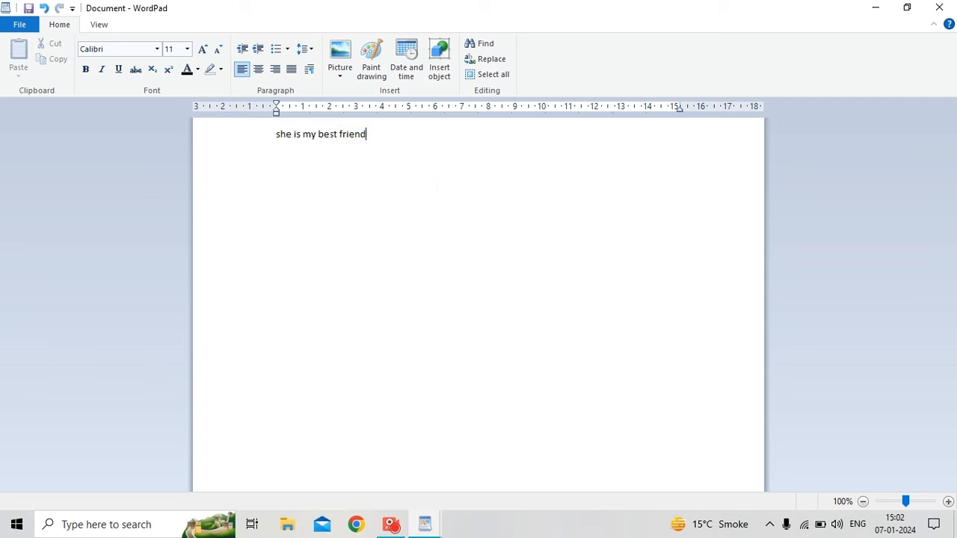
left_click(269, 136)
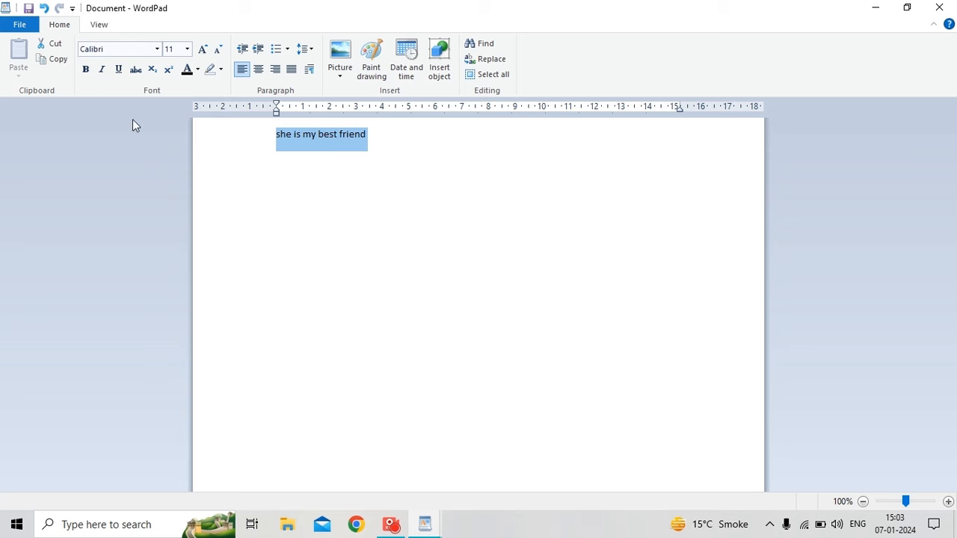
Grow and shrink the sentence's font size, settling on 72 point.
left_click(207, 55)
left_click(207, 55)
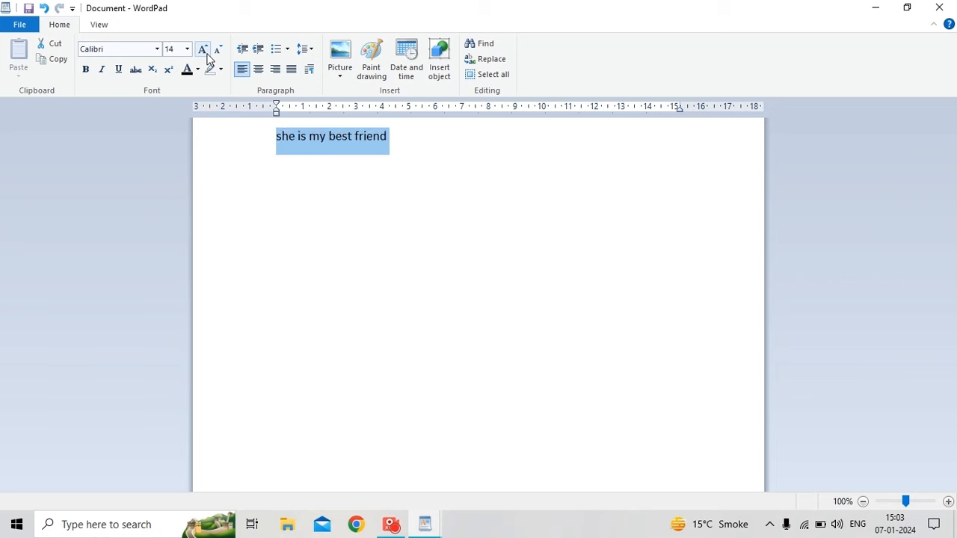
left_click(207, 55)
left_click(207, 56)
left_click(207, 56)
left_click(207, 55)
left_click(207, 55)
left_click(207, 55)
left_click(208, 55)
left_click(207, 55)
left_click(208, 55)
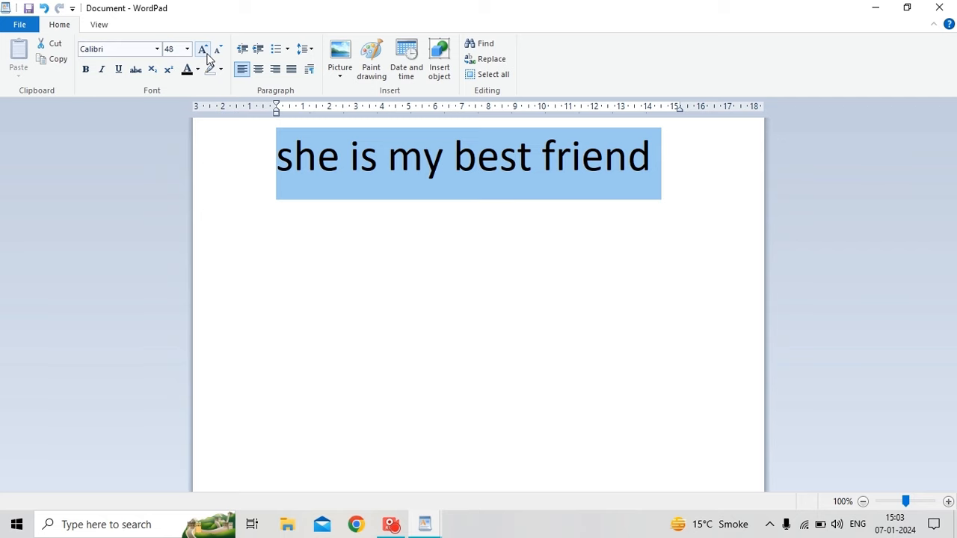
left_click(202, 48)
left_click(202, 48)
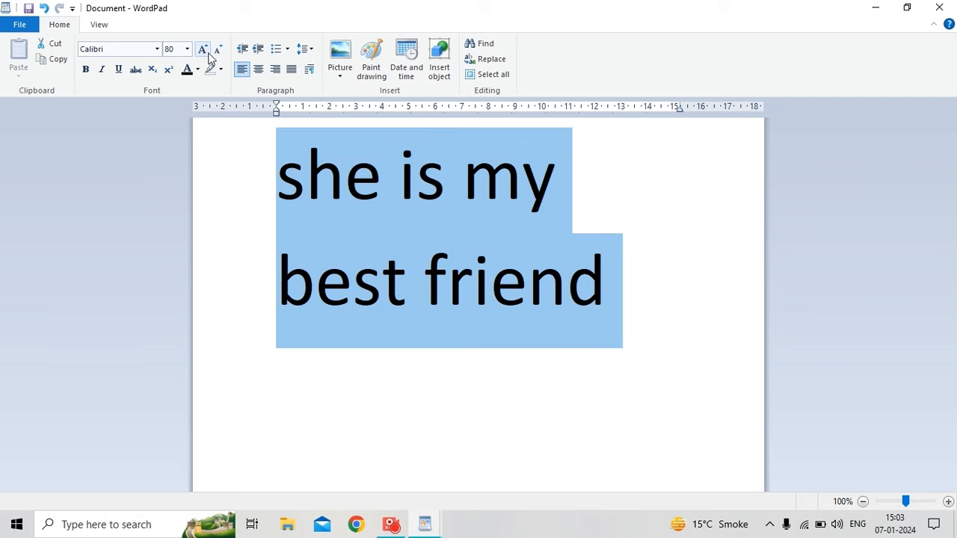
left_click(202, 49)
left_click(202, 49)
left_click(203, 49)
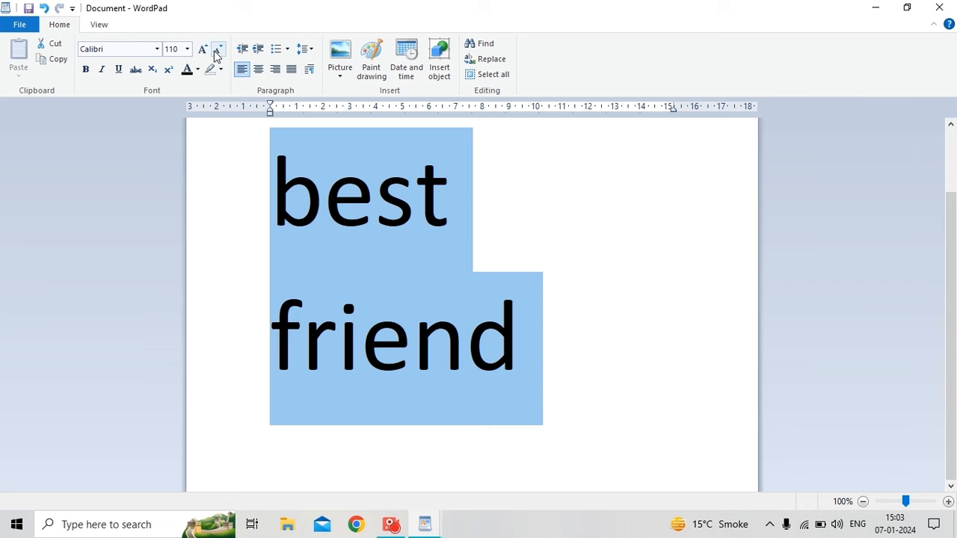
left_click(218, 52)
left_click(217, 52)
left_click(218, 52)
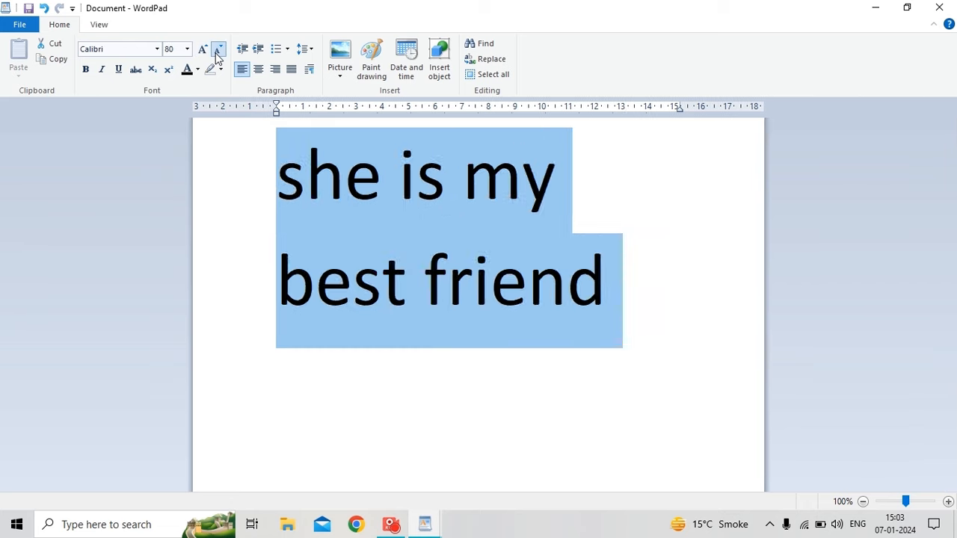
left_click(218, 53)
left_click(217, 52)
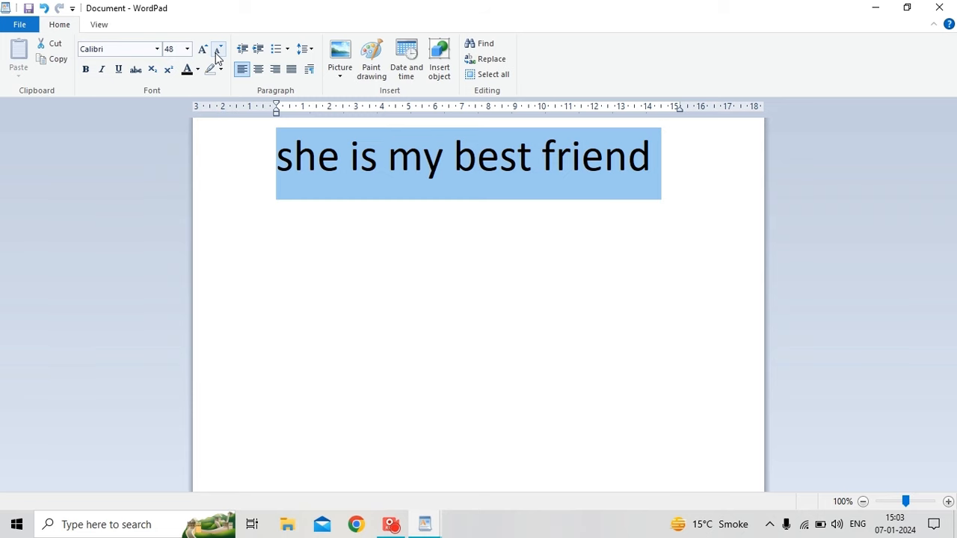
left_click(203, 48)
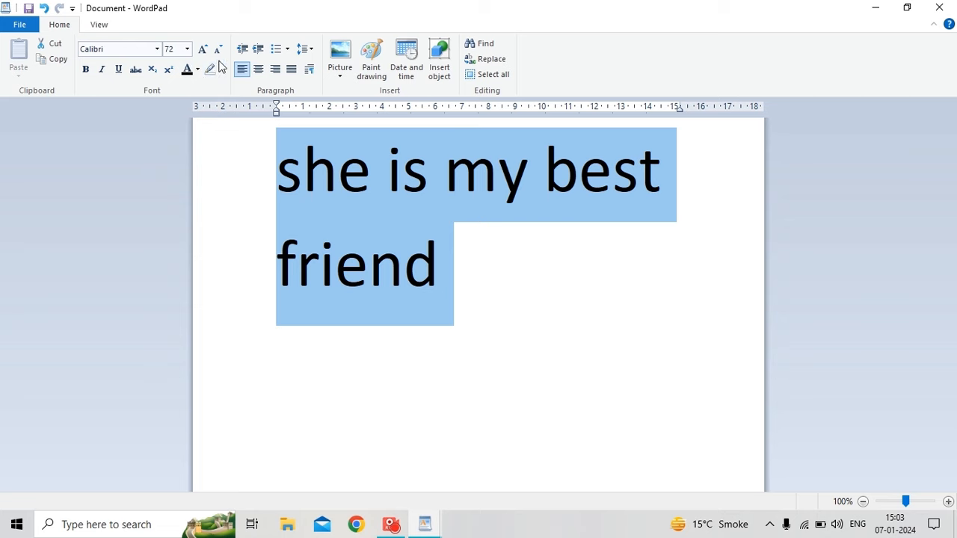
Color the sentence purple with a dark blue text highlight.
left_click(197, 70)
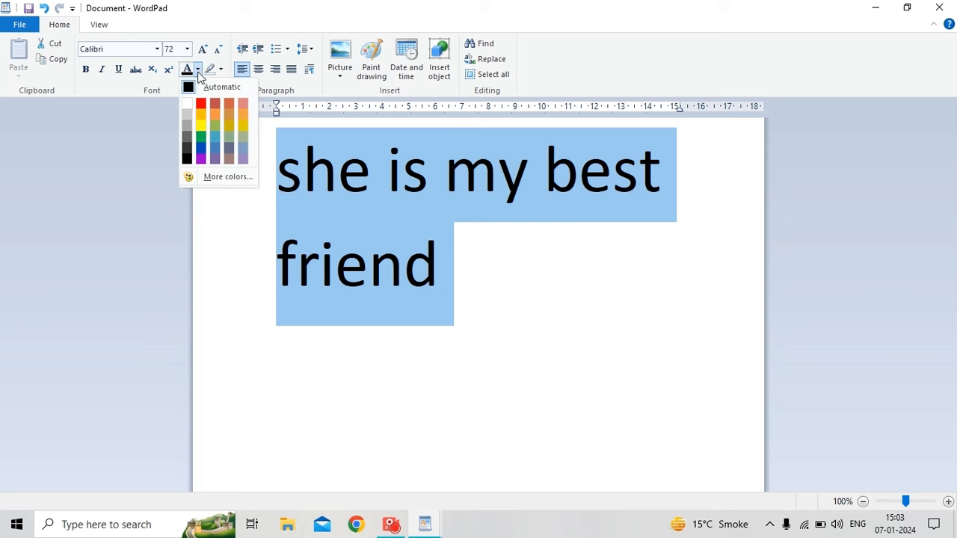
left_click(201, 160)
left_click(221, 70)
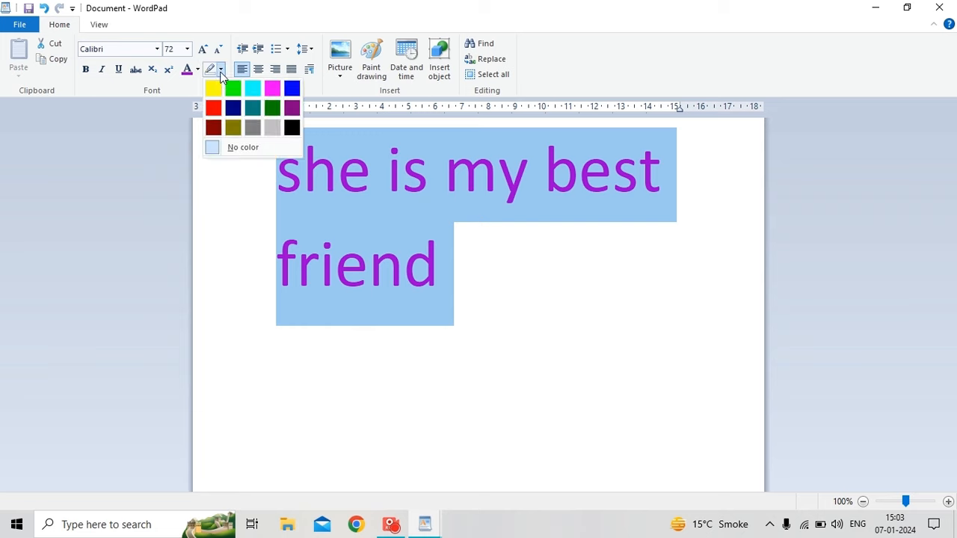
left_click(215, 91)
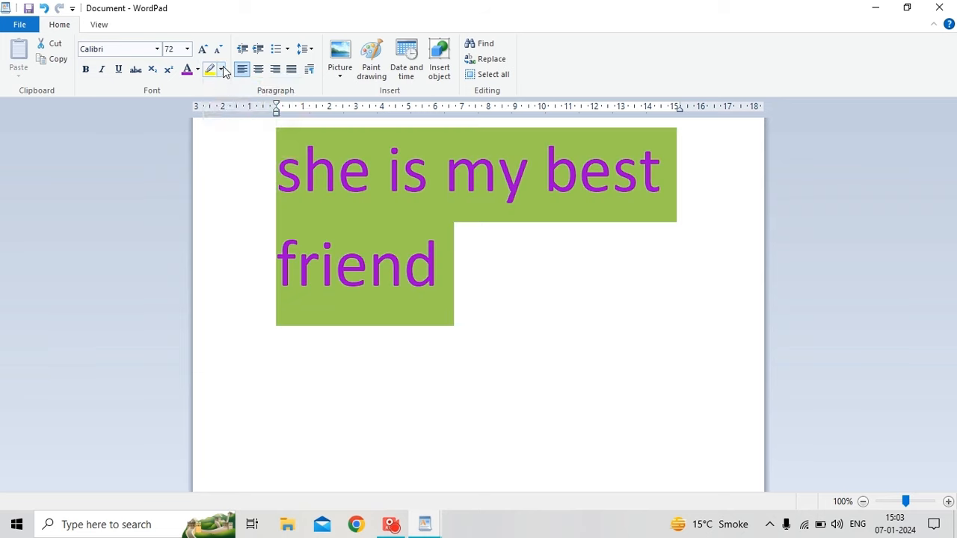
left_click(221, 69)
left_click(231, 111)
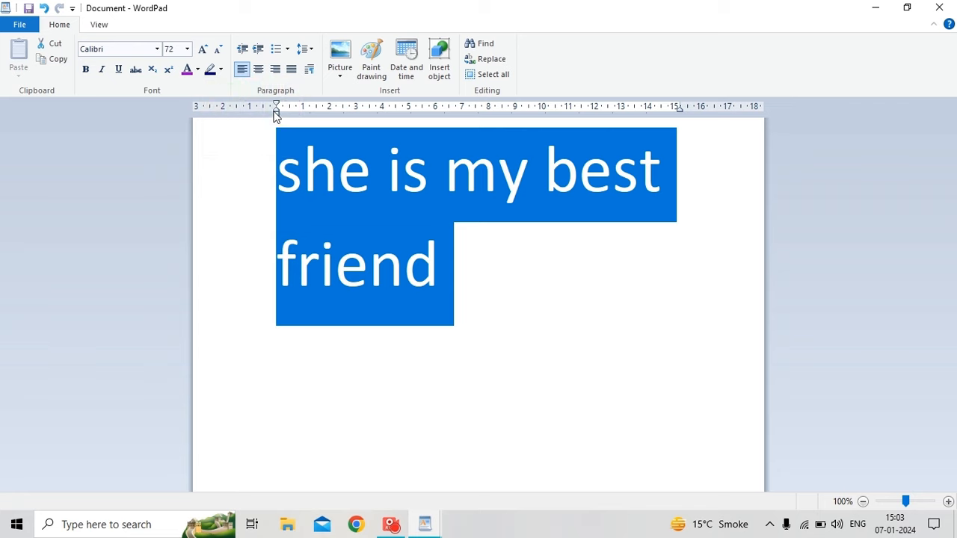
left_click(220, 70)
left_click(231, 187)
Append 'she is very beautiful' after the word 'friend'.
left_click(421, 274)
left_click(437, 258)
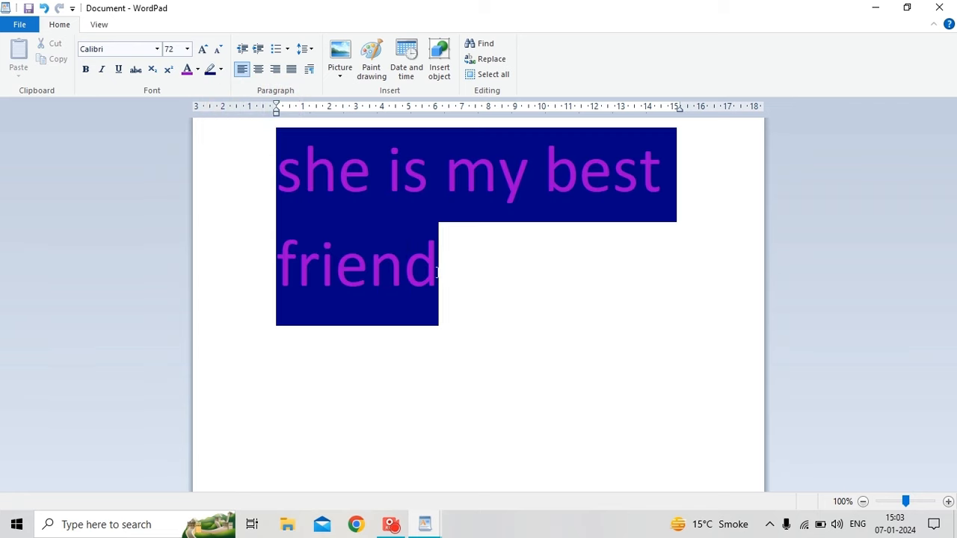
type("d")
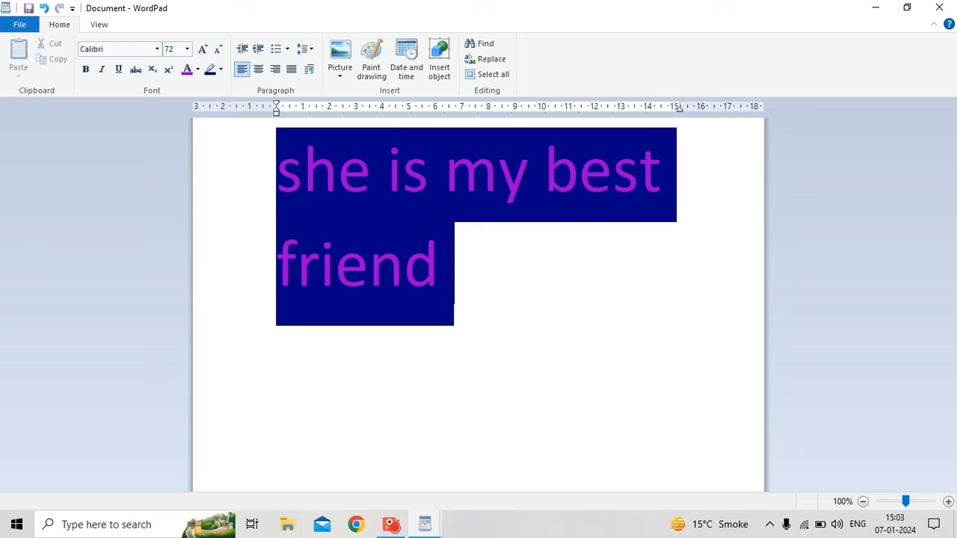
key("BackSpace")
type("she i")
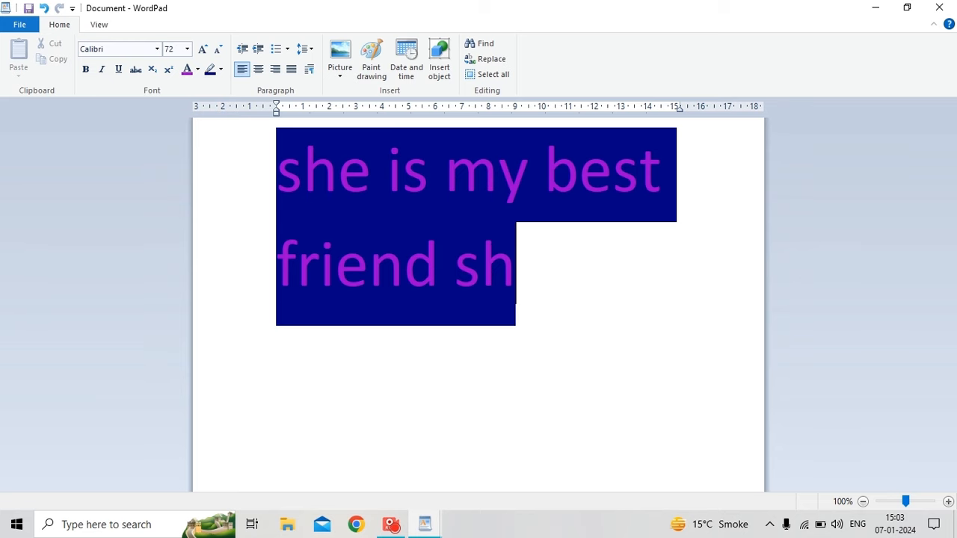
type("s very beauti")
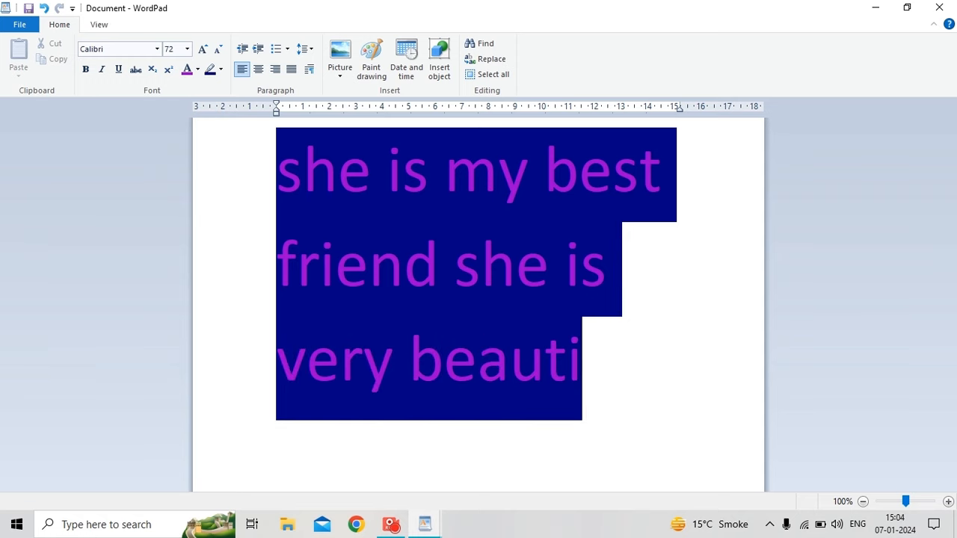
type("ful")
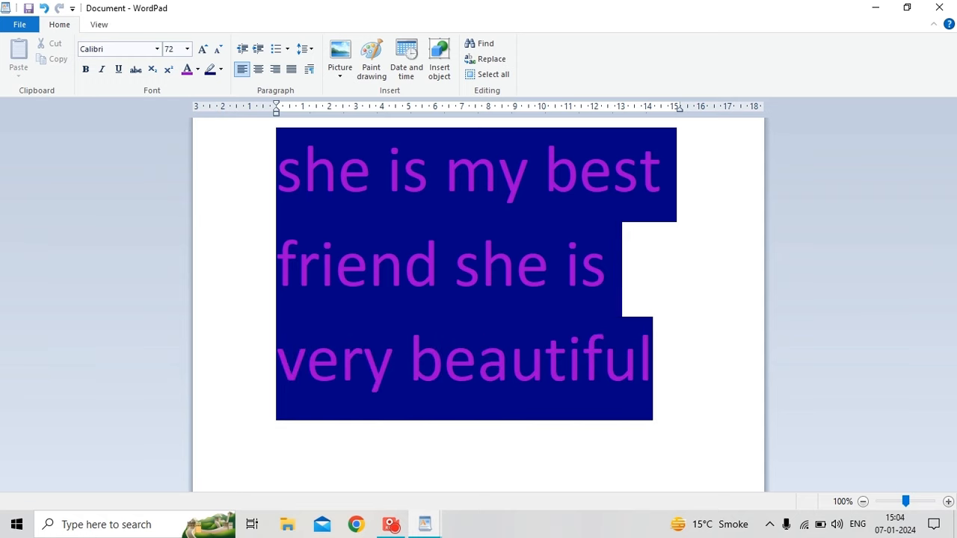
Indent the paragraph six steps, return it to the margin, then center-align it.
left_click(258, 49)
left_click(258, 49)
left_click(258, 49)
left_click(258, 49)
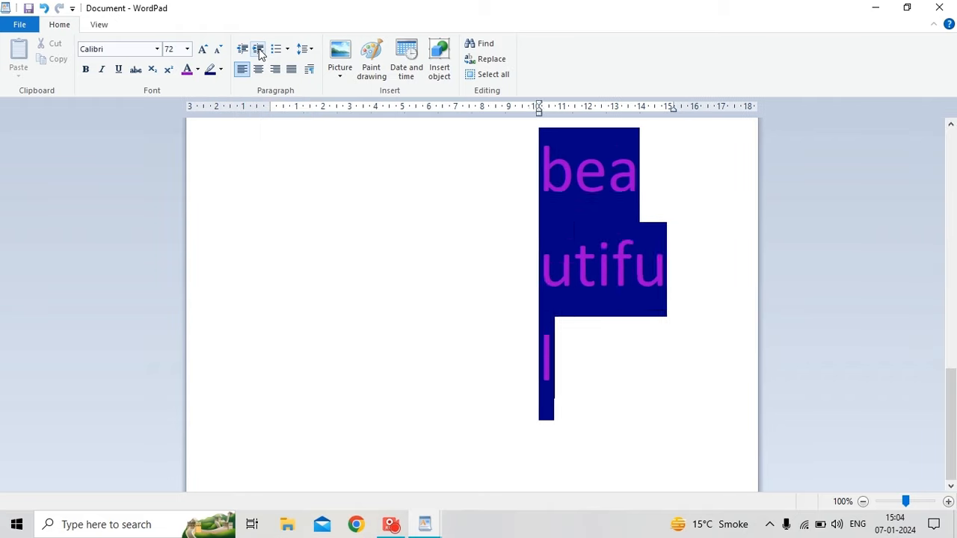
left_click(258, 49)
left_click(258, 49)
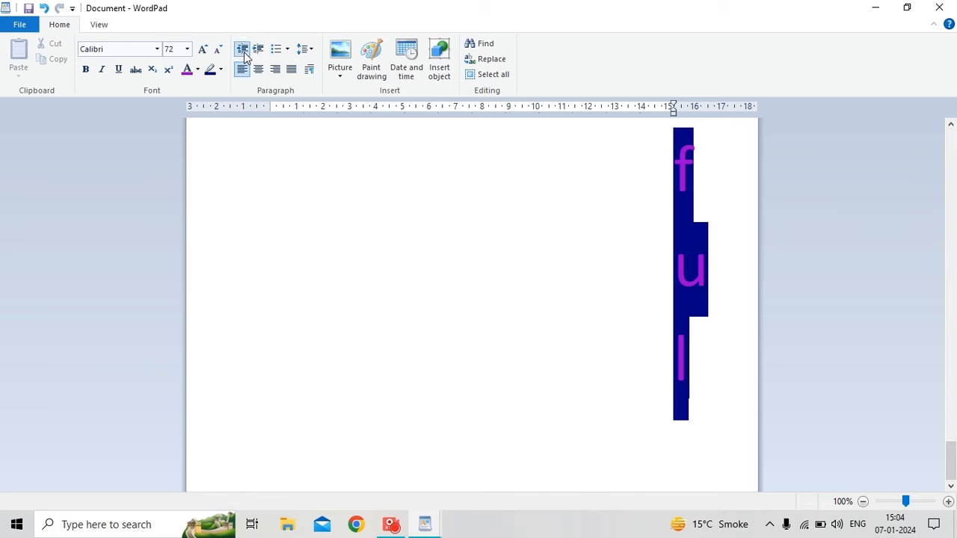
left_click(243, 49)
left_click(243, 49)
left_click(243, 50)
left_click(243, 49)
left_click(243, 50)
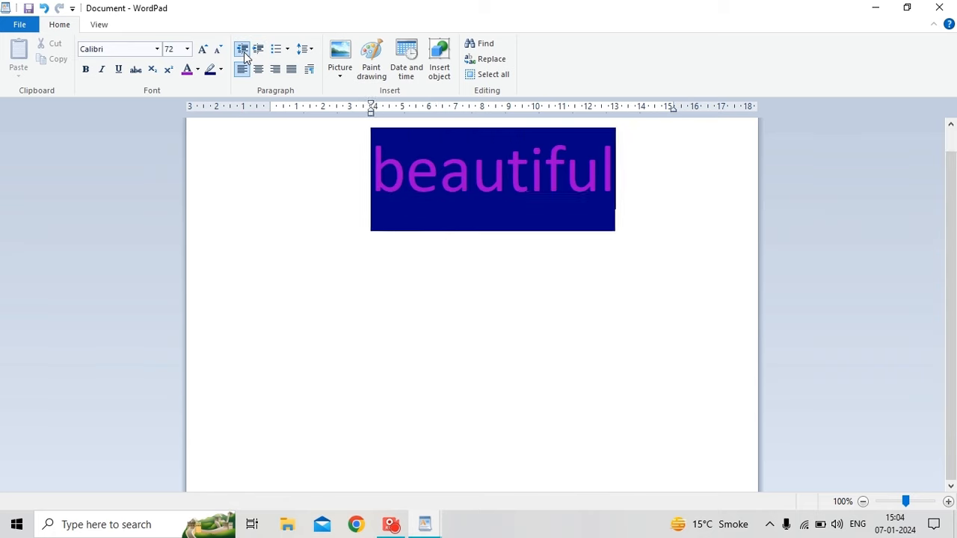
left_click(243, 49)
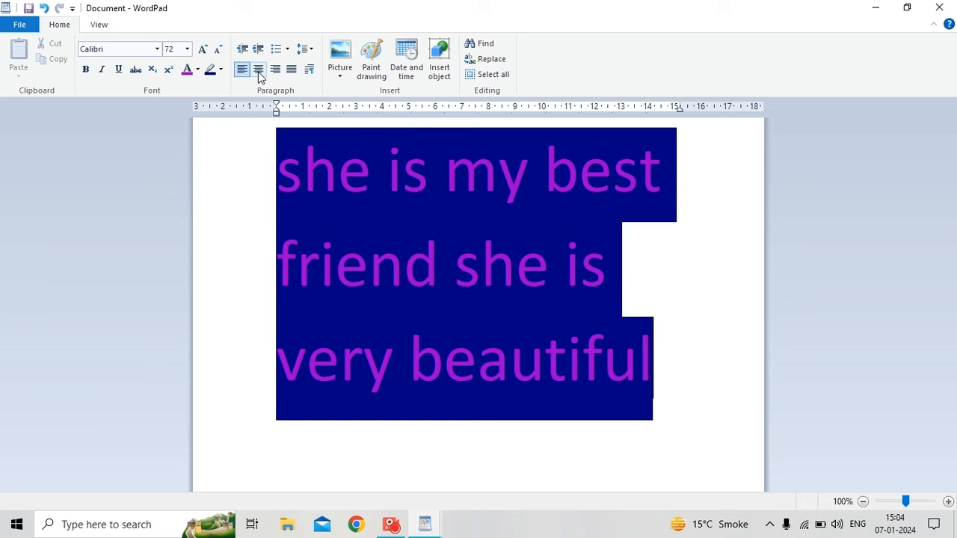
left_click(258, 70)
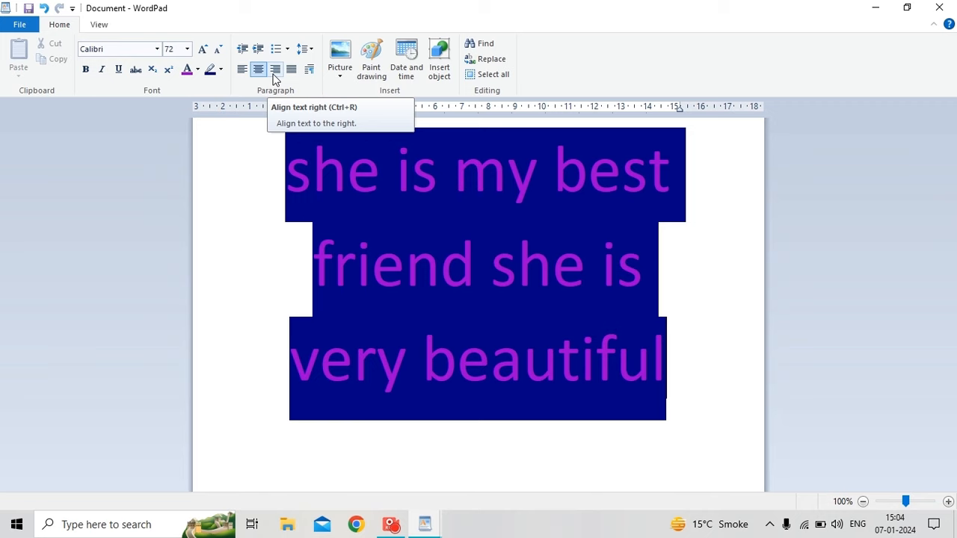
Align the paragraph right, left with Ctrl+L, right with Ctrl+R, then justify it.
left_click(277, 68)
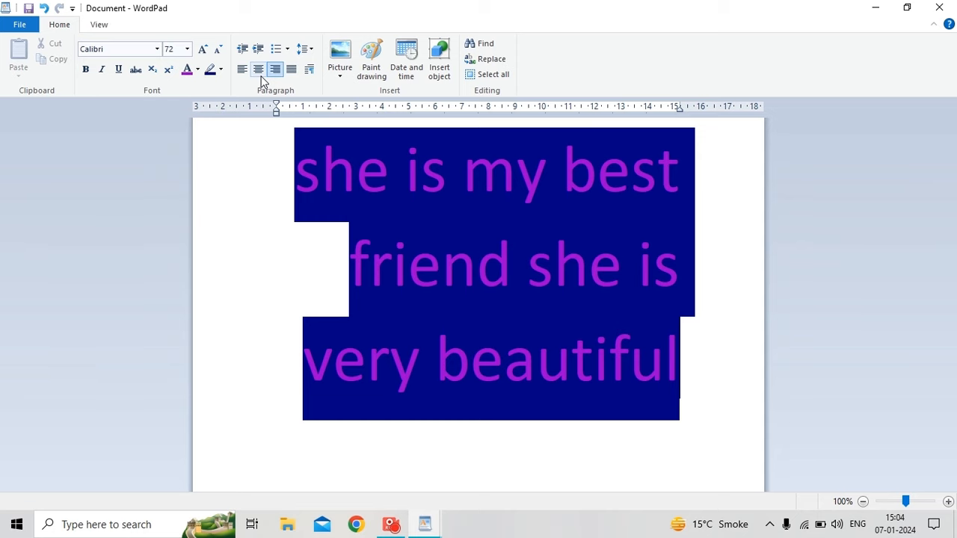
key("ctrl+l")
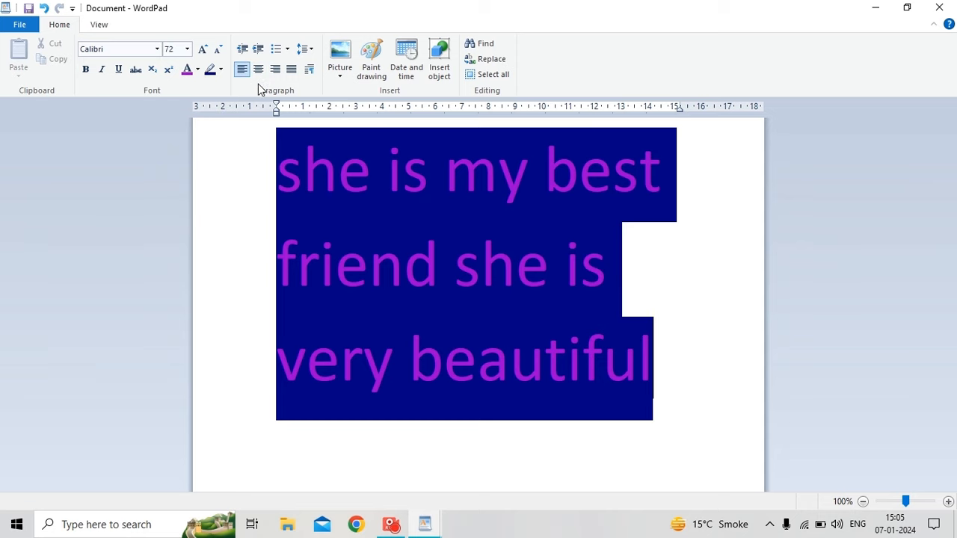
key("ctrl+r")
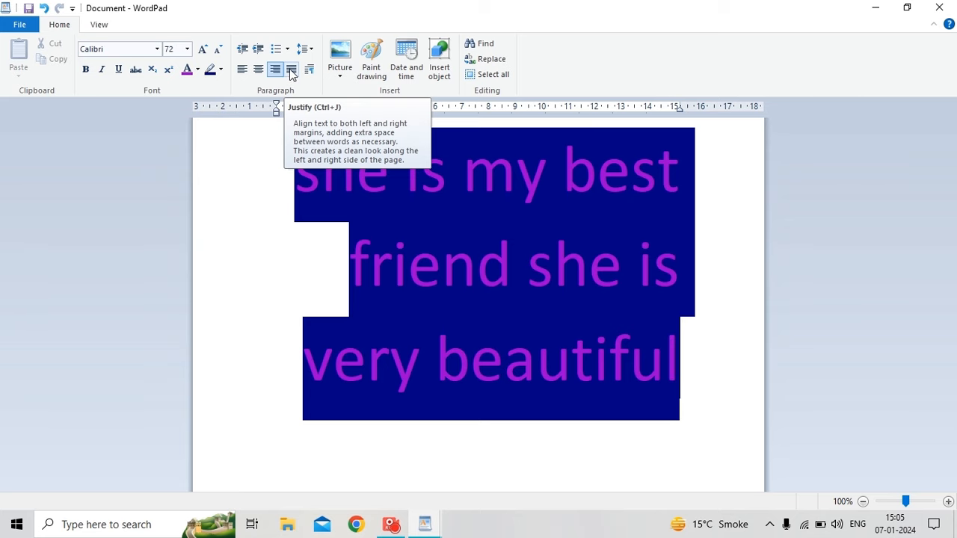
left_click(291, 70)
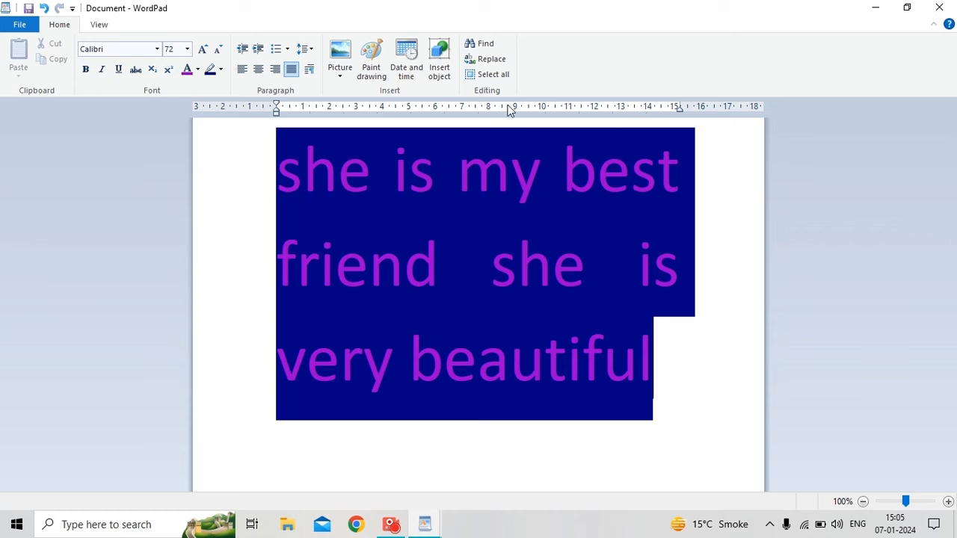
Set the paragraph's line spacing to 2 after trying 1.0, 1.15 and 1.5.
left_click(312, 53)
left_click(312, 68)
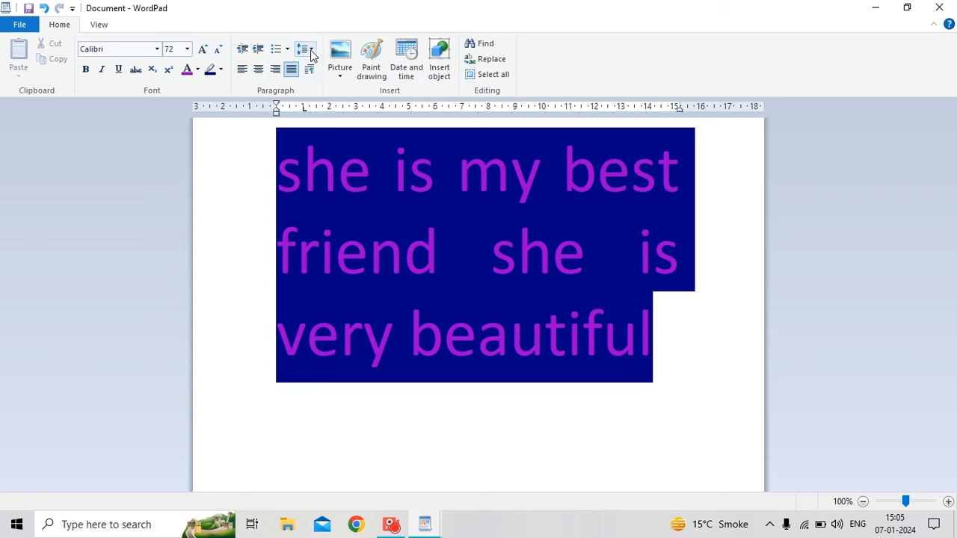
left_click(313, 52)
left_click(315, 82)
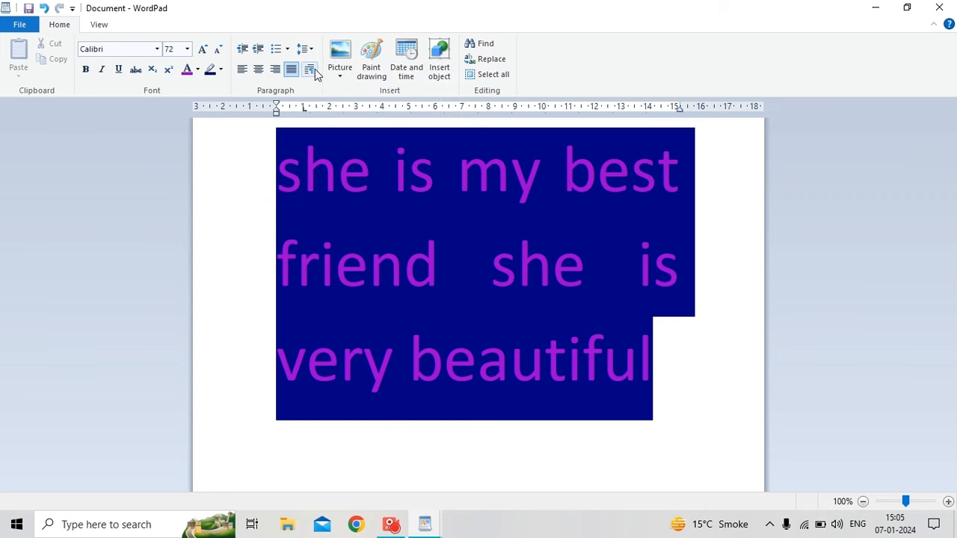
left_click(311, 50)
left_click(321, 96)
left_click(311, 50)
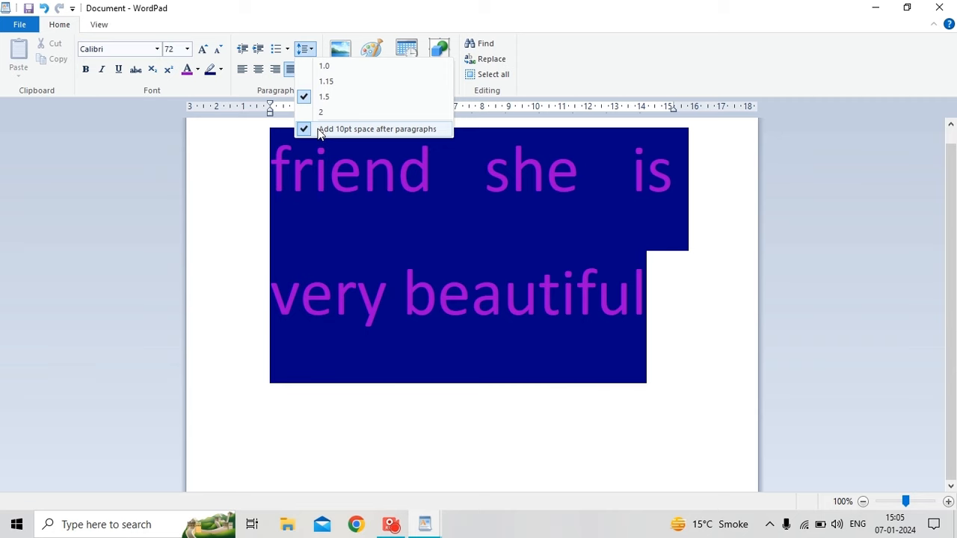
left_click(322, 112)
left_click(311, 50)
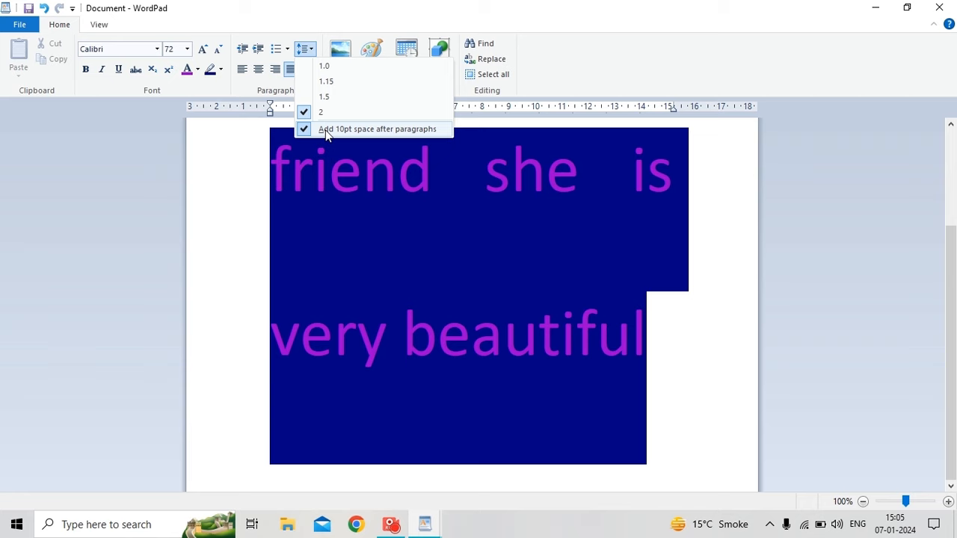
left_click(274, 380)
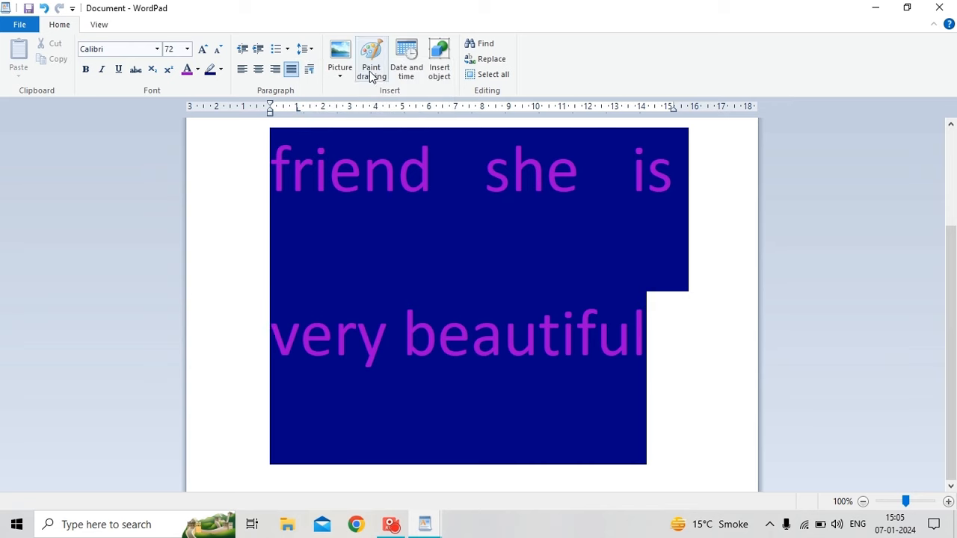
Toggle 'Add 10pt space after paragraphs', undo it, and close WordPad without saving.
left_click(305, 50)
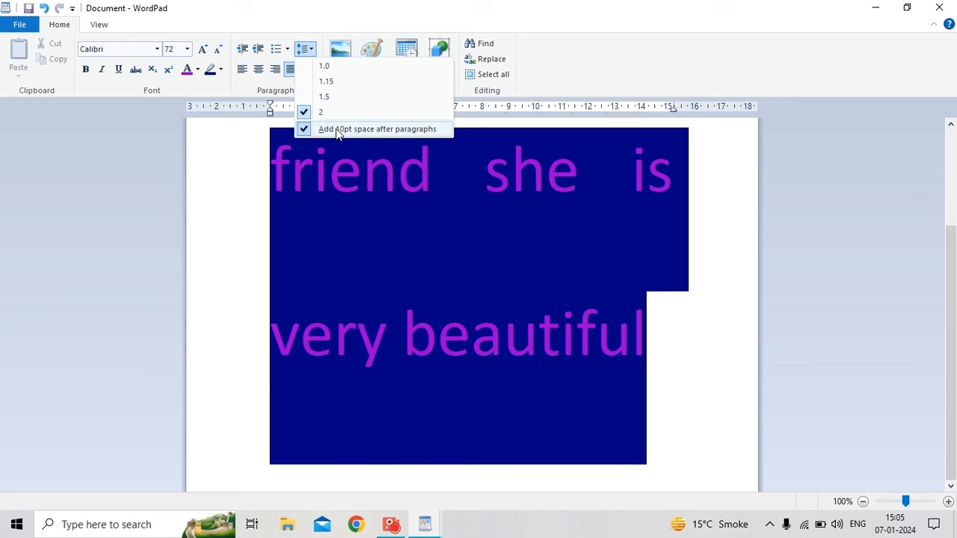
left_click(338, 130)
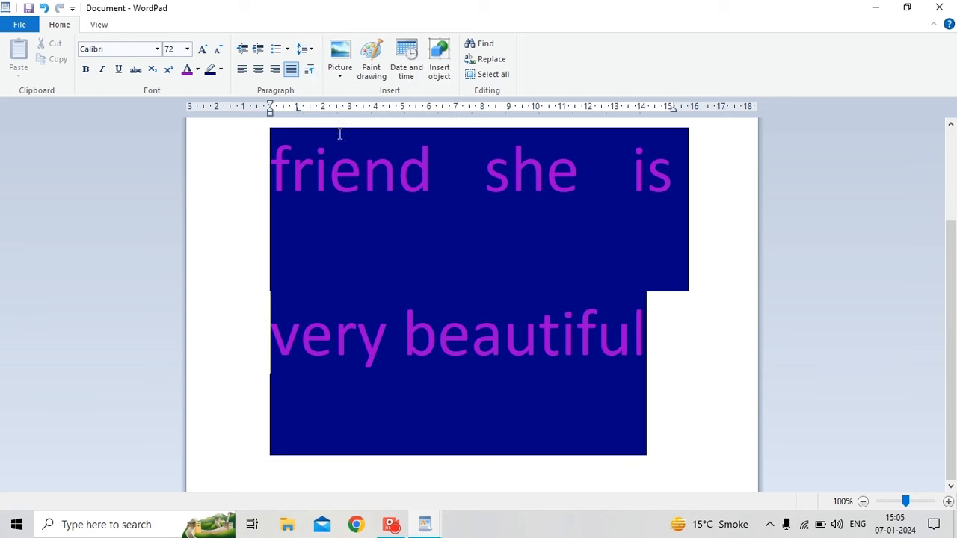
left_click(312, 52)
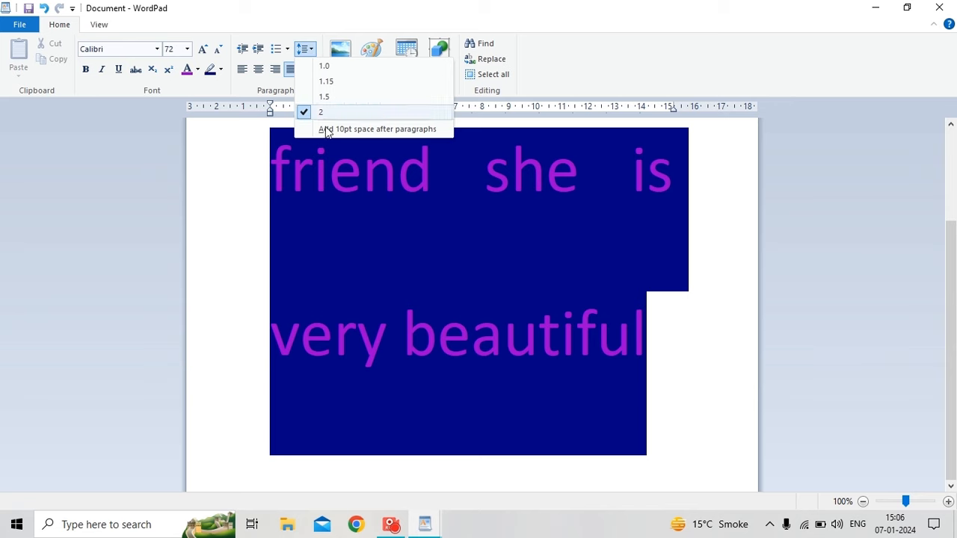
left_click(334, 131)
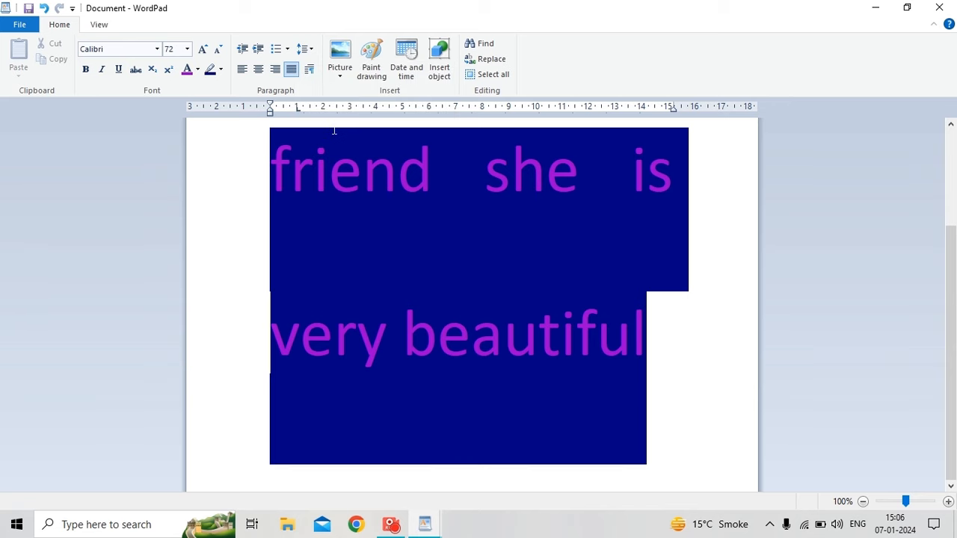
left_click(313, 53)
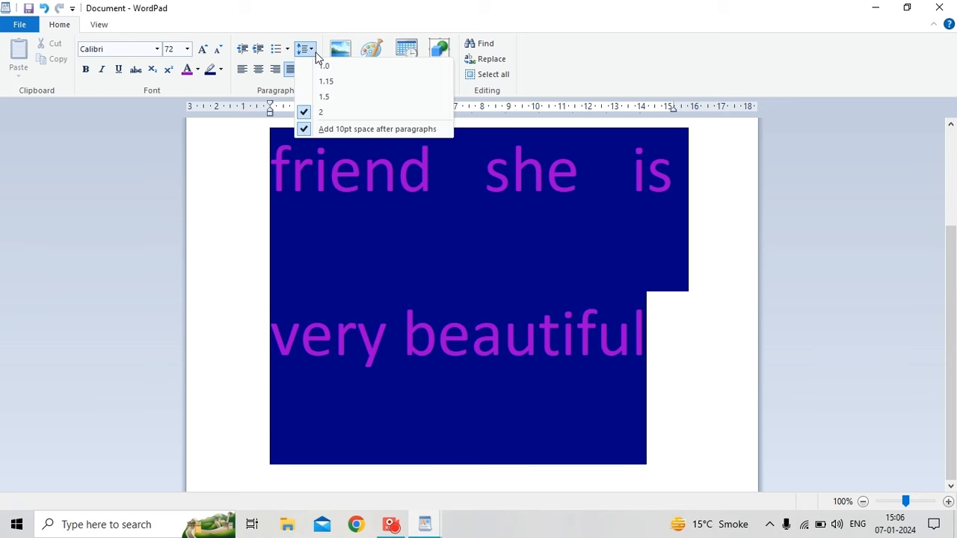
left_click(305, 130)
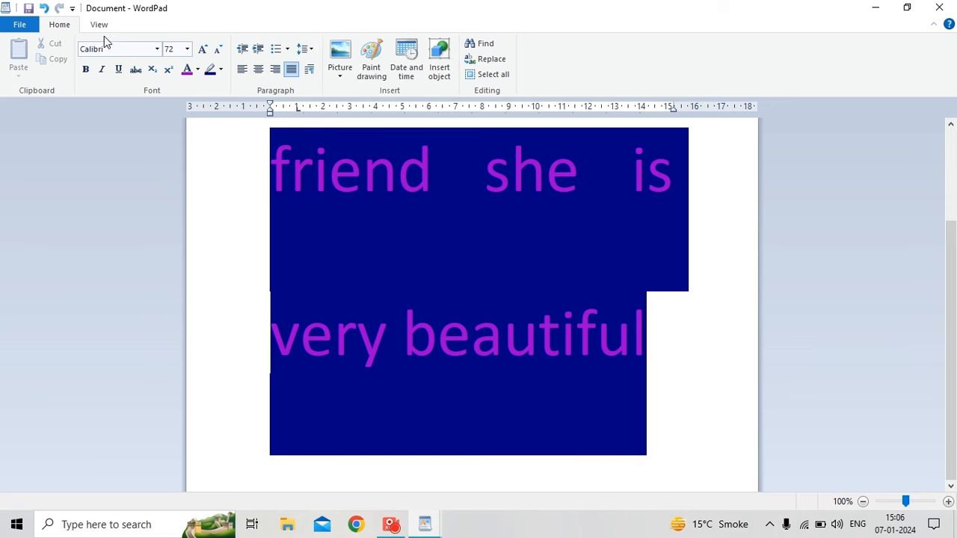
left_click(45, 9)
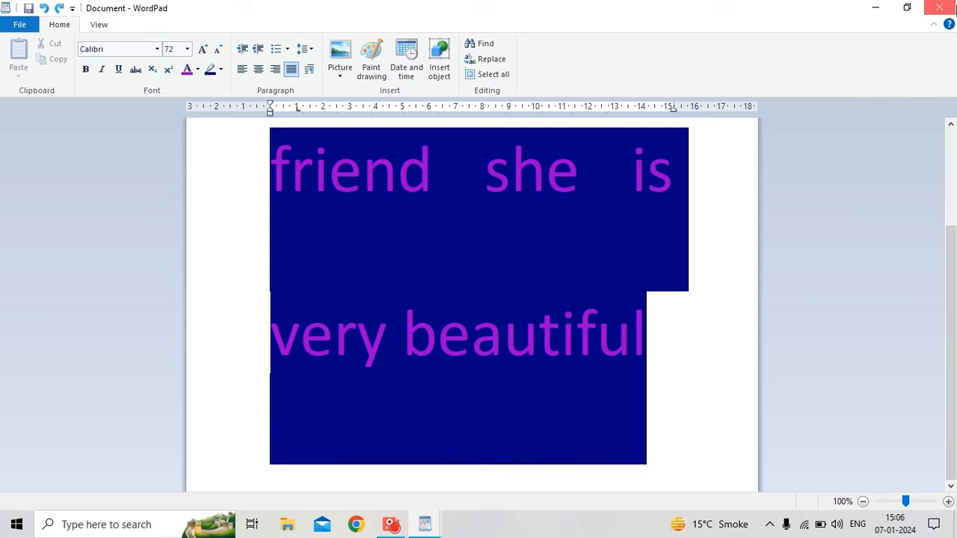
left_click(939, 8)
left_click(493, 263)
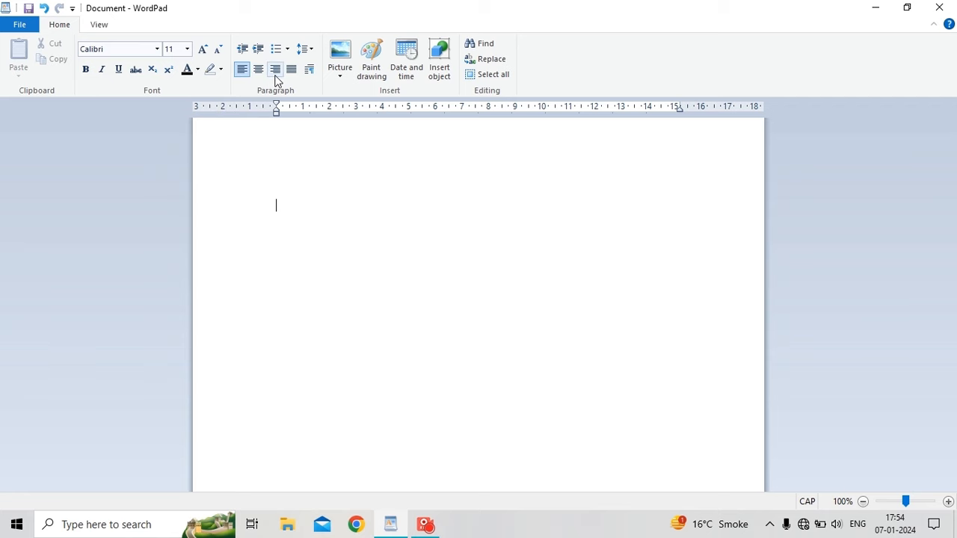
On a new line type 'co', then add '5TH' using Subscript and Superscript.
key("Return")
type("co")
left_click(153, 71)
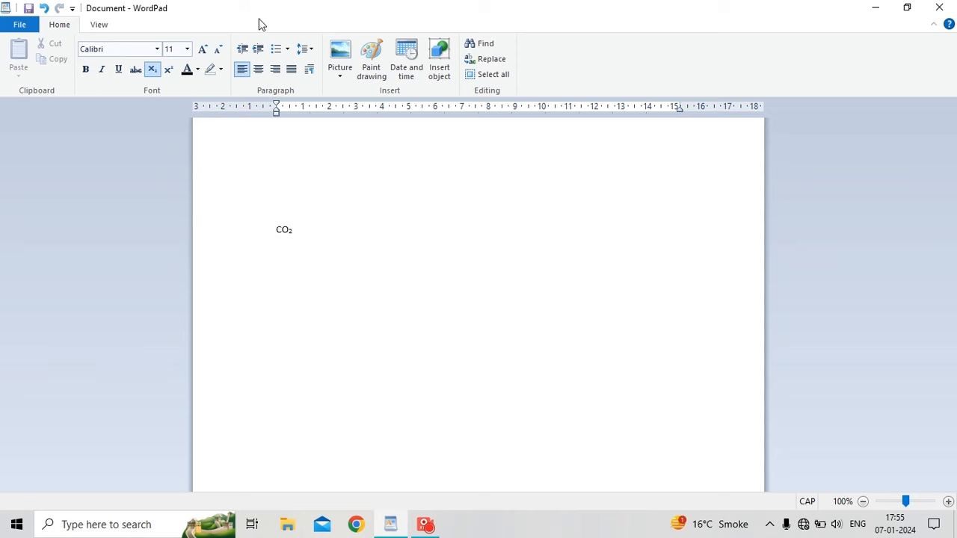
left_click(169, 70)
type("5TH")
key("BackSpace")
key("BackSpace")
left_click(169, 69)
type("TH")
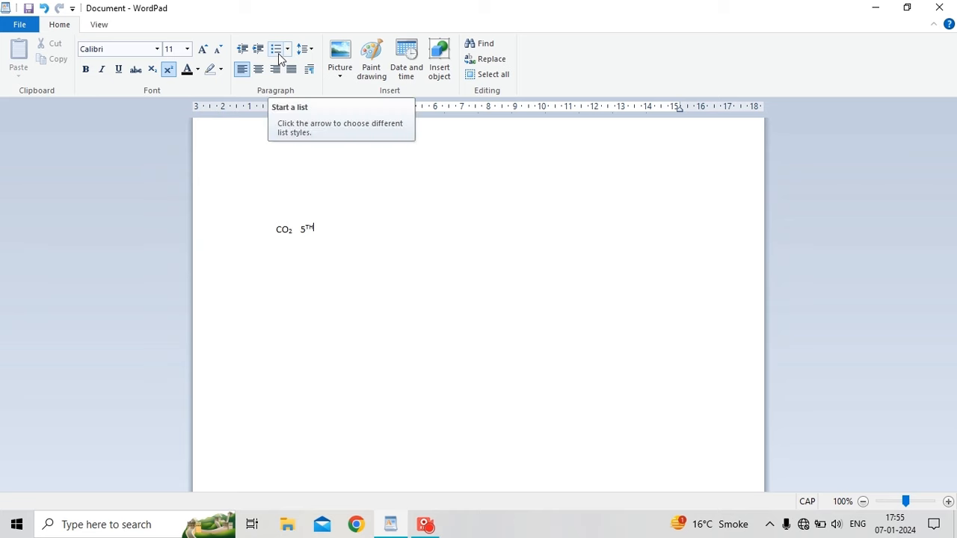
Erase the typed text and clear the whole document with Ctrl+A.
key("BackSpace")
key("BackSpace")
key("BackSpace")
key("BackSpace")
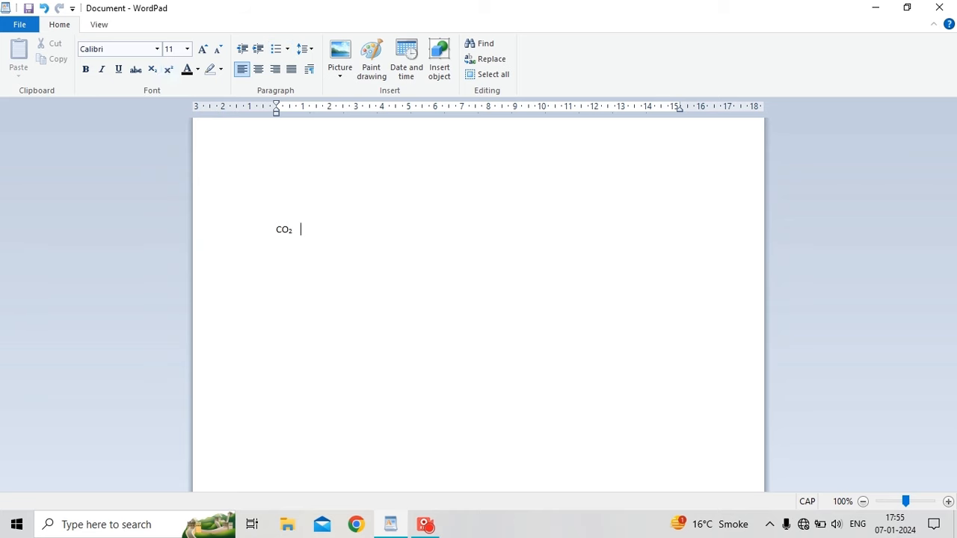
key("ctrl+a")
key("BackSpace")
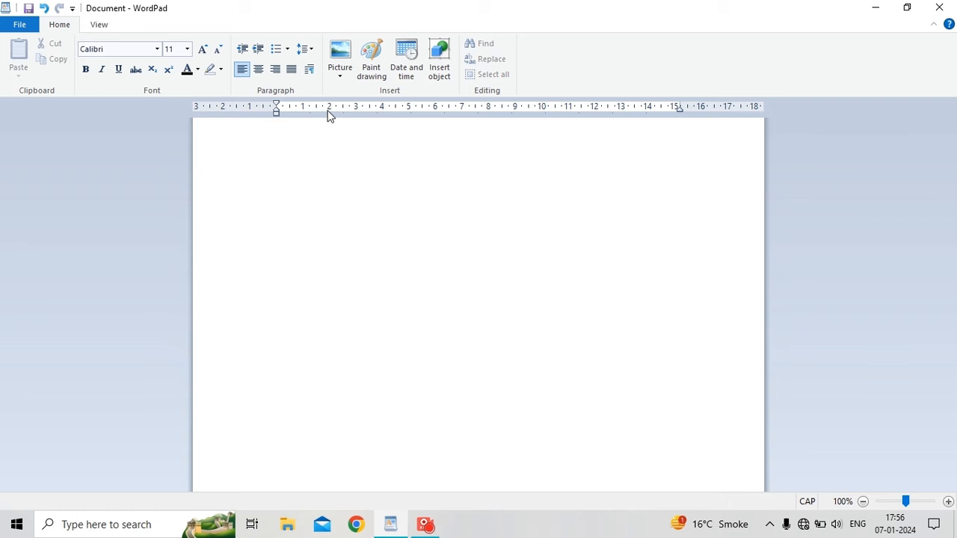
left_click(278, 49)
left_click(288, 49)
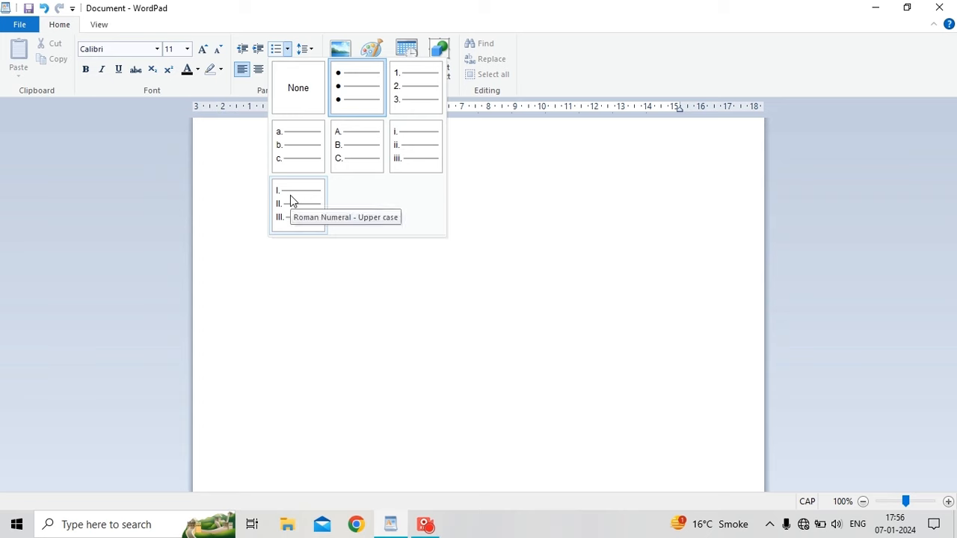
left_click(364, 96)
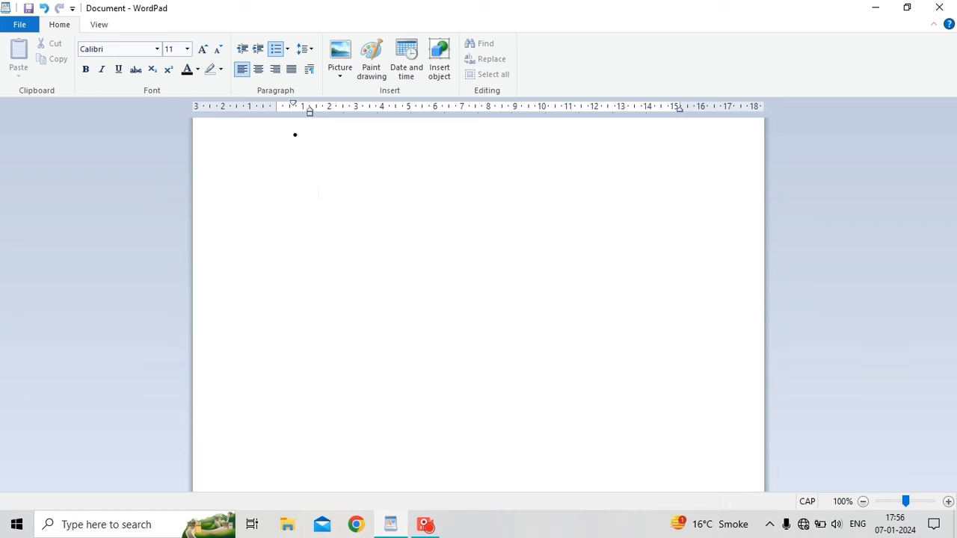
type("BLUE ")
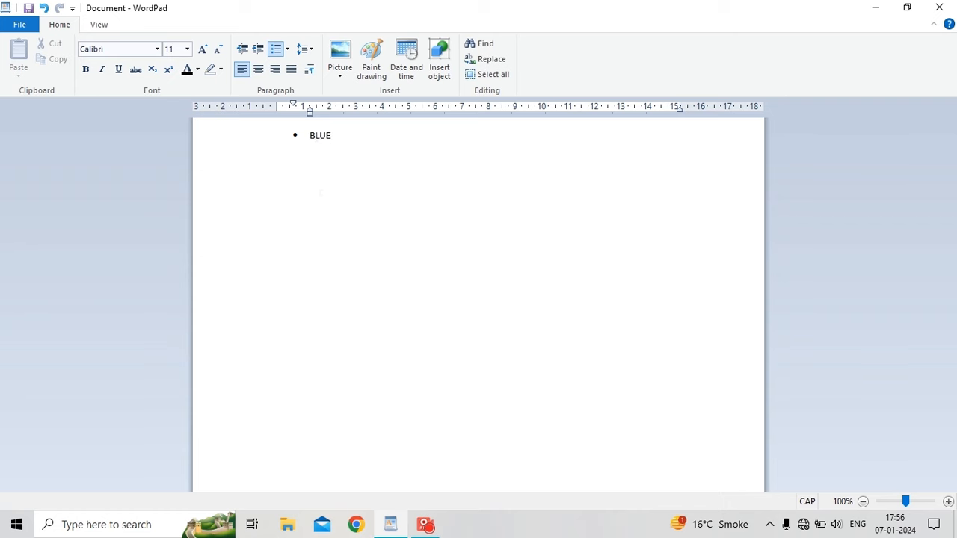
type("ORANDG")
key("BackSpace")
key("BackSpace")
type("GE ")
type("BLACK ")
type("FDXG ")
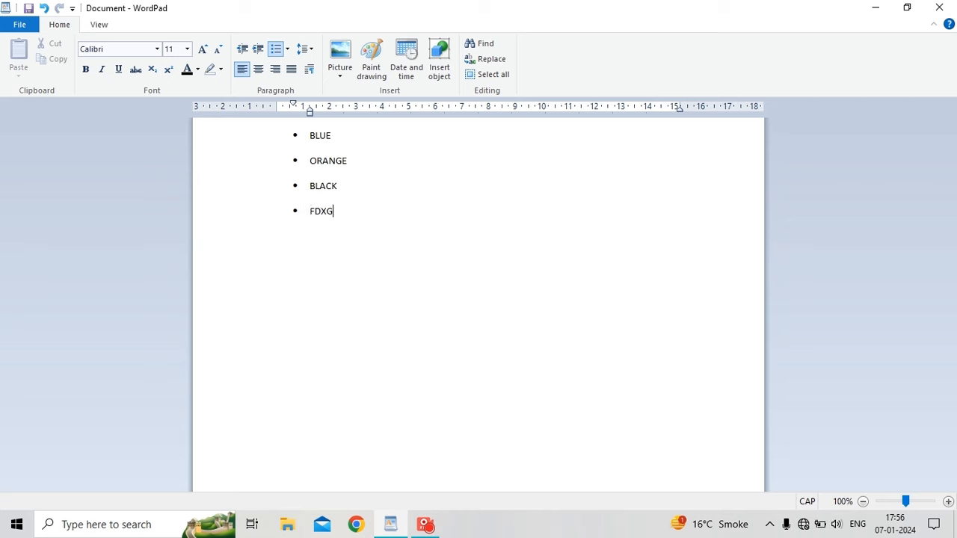
type("FJG")
key("Return")
type("KJGK KHKH")
key("Return")
type("B KB")
key("Return")
type("JMJV")
key("Return")
type("BJMB")
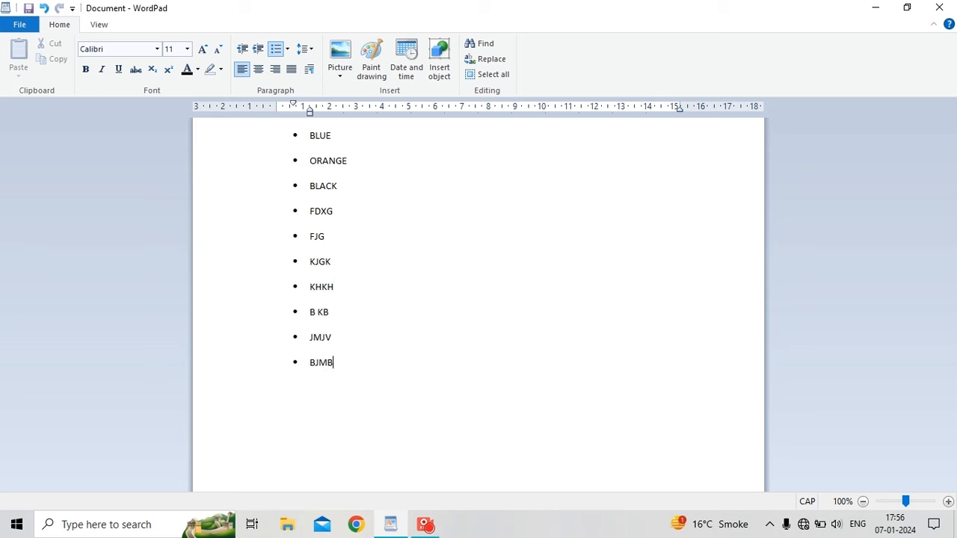
key("Return")
type("MB ")
type("BJK\\")
key("Return")
type("HBKL")
left_click(287, 48)
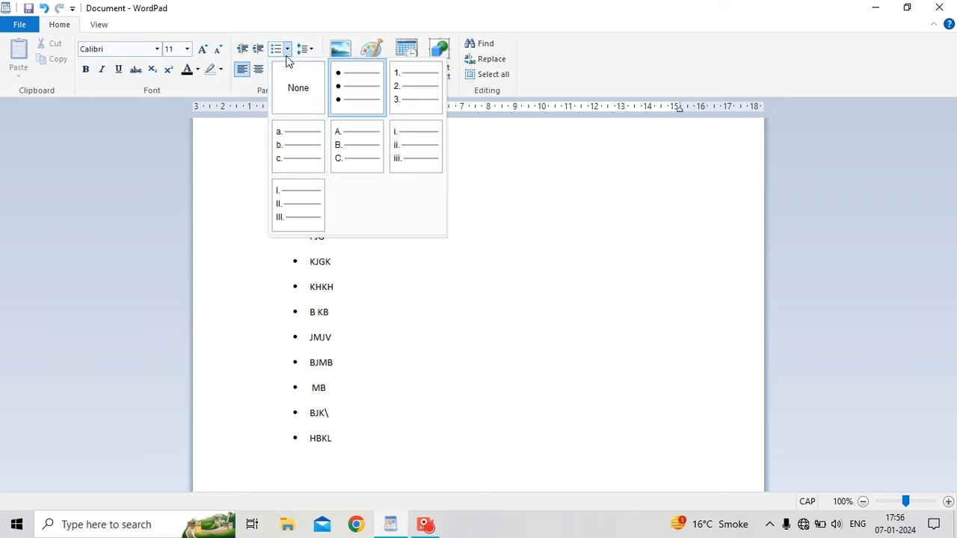
left_click(444, 358)
left_click_drag(277, 139, 320, 499)
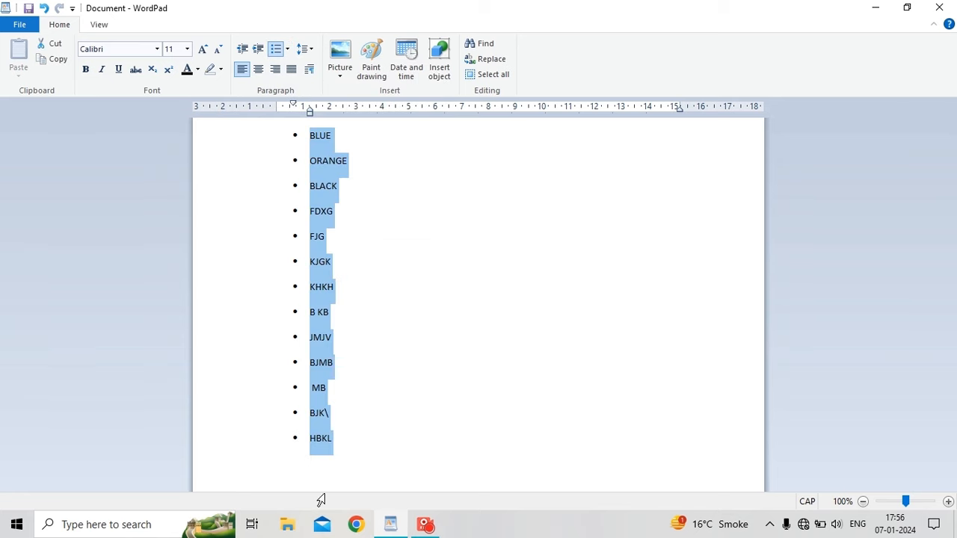
left_click(288, 49)
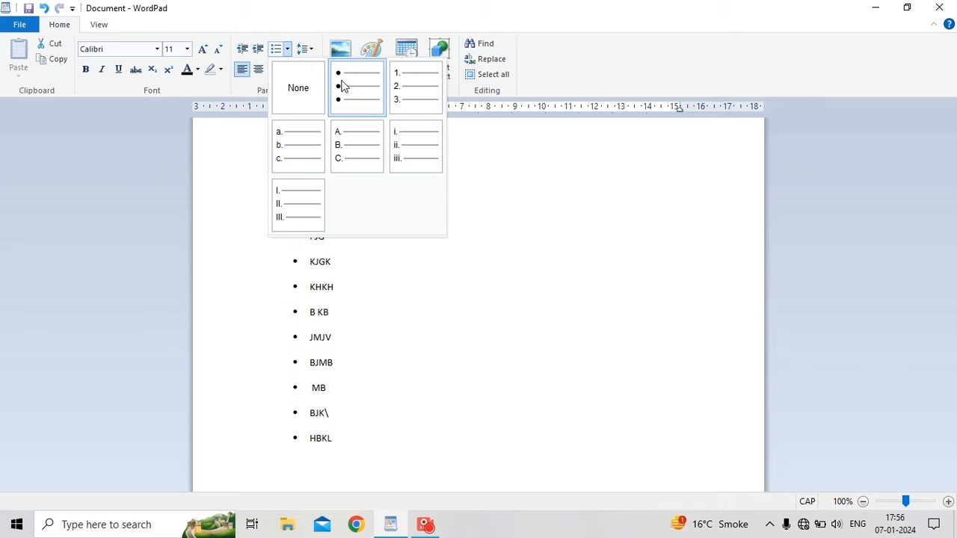
left_click(459, 211)
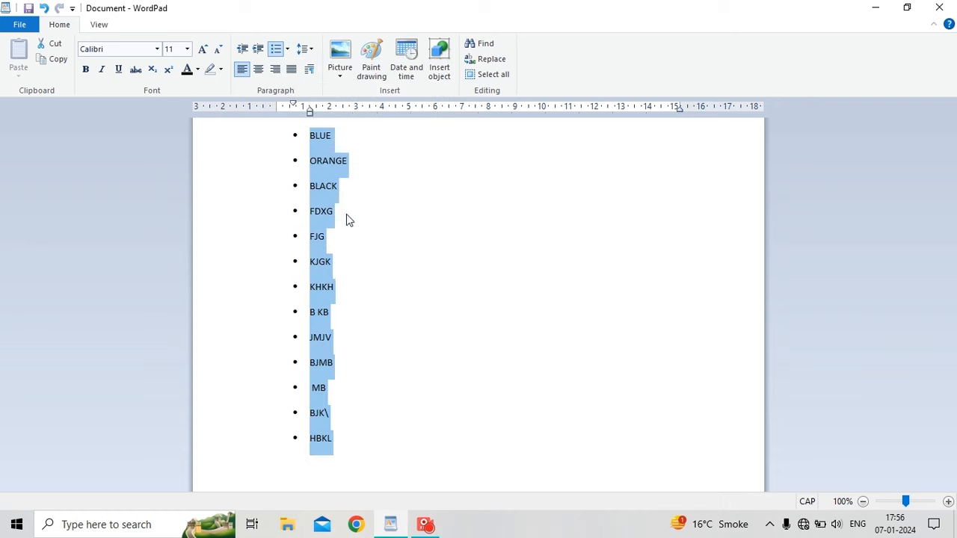
left_click(43, 9)
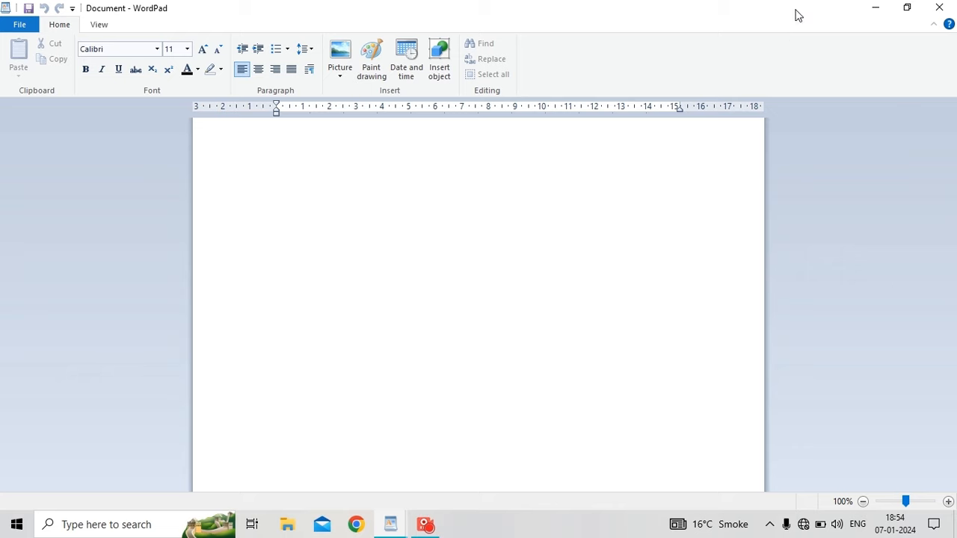
Insert the cup picture from the Documents folder into the document.
left_click(348, 76)
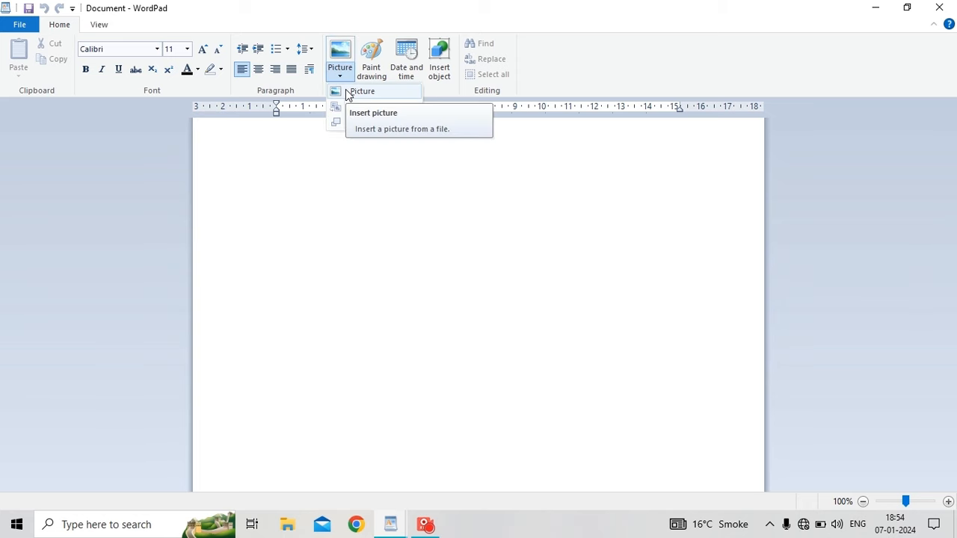
left_click(346, 92)
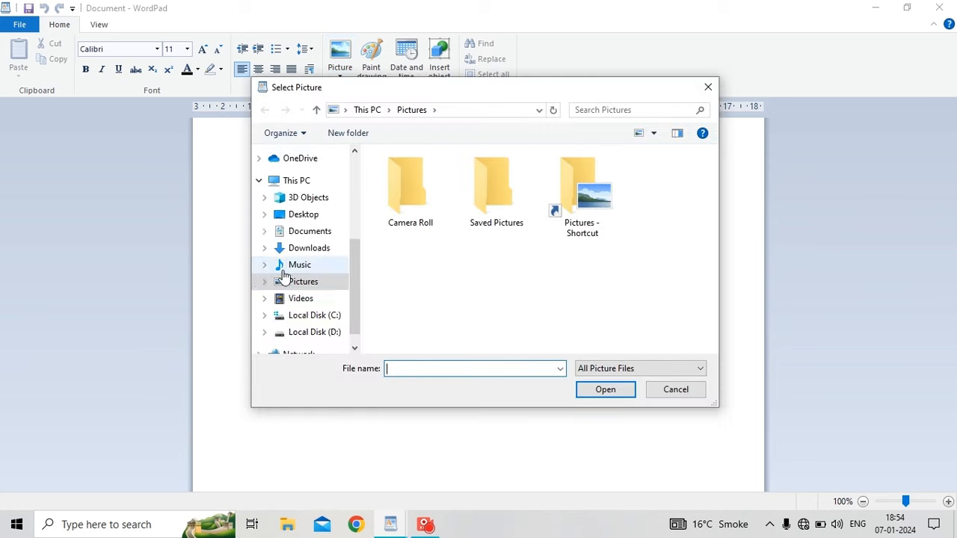
left_click(317, 233)
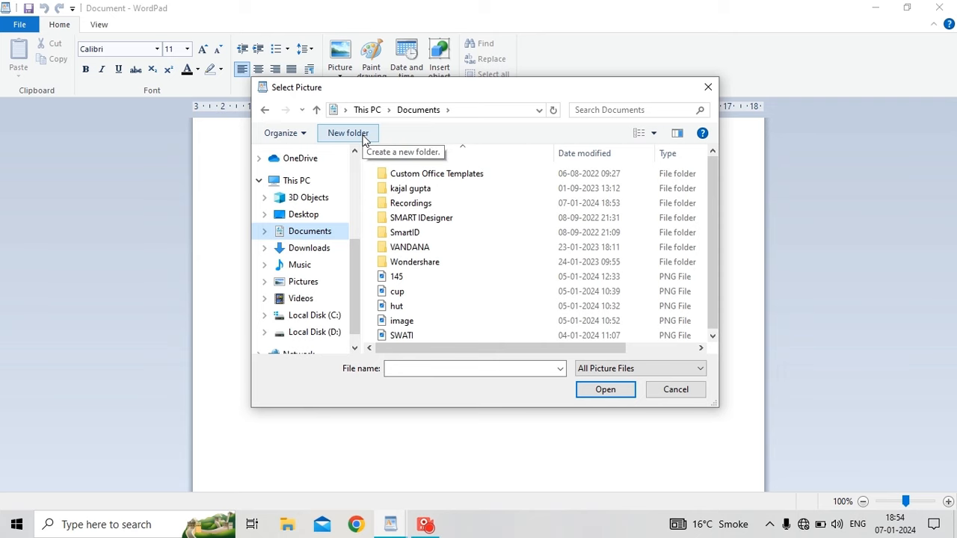
left_click(398, 293)
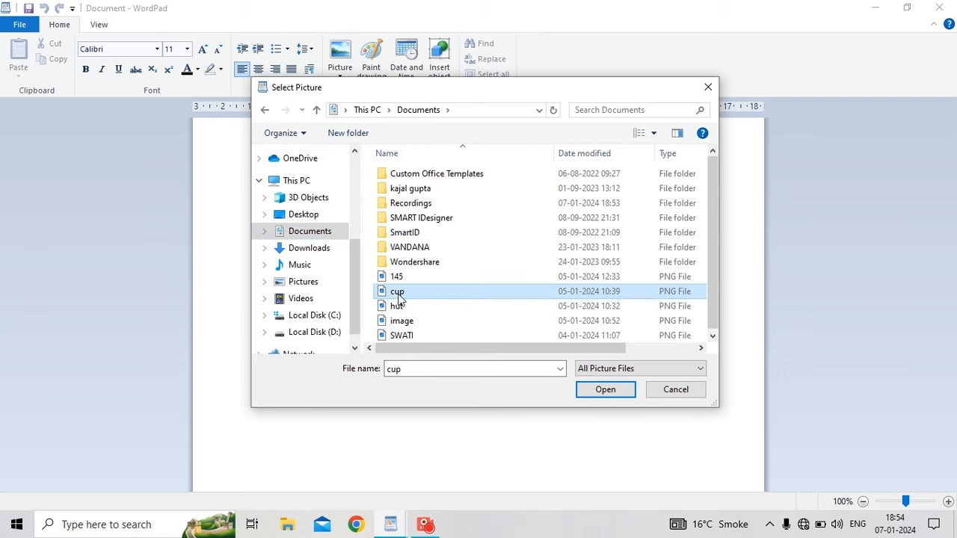
left_click(606, 390)
Narrow the cup picture from its right side and place the caret just after it.
left_click(391, 230)
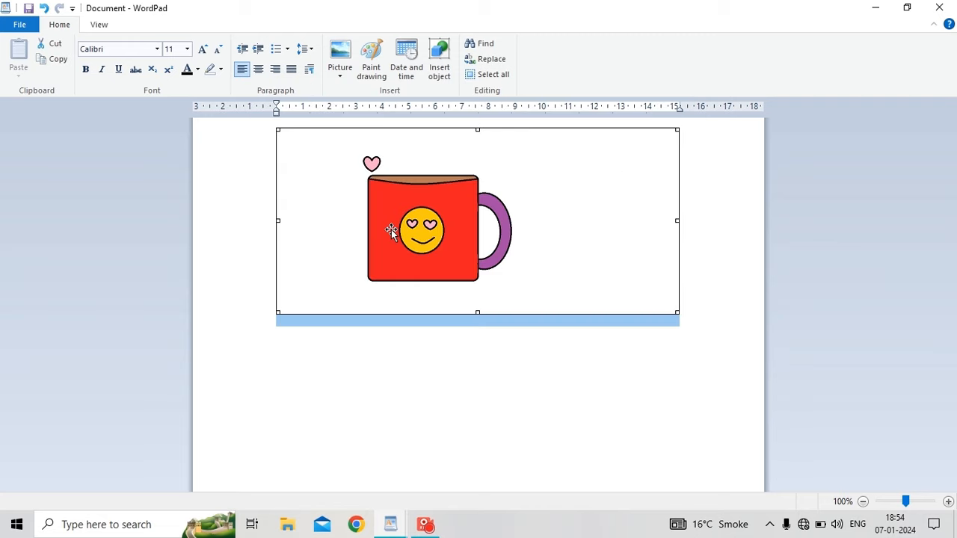
left_click_drag(677, 221, 457, 233)
left_click(460, 312)
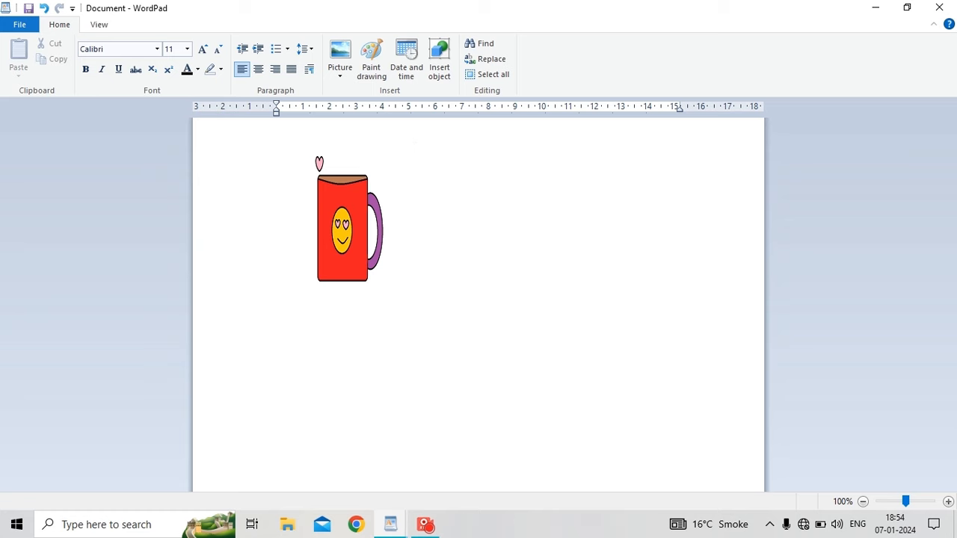
left_click(345, 80)
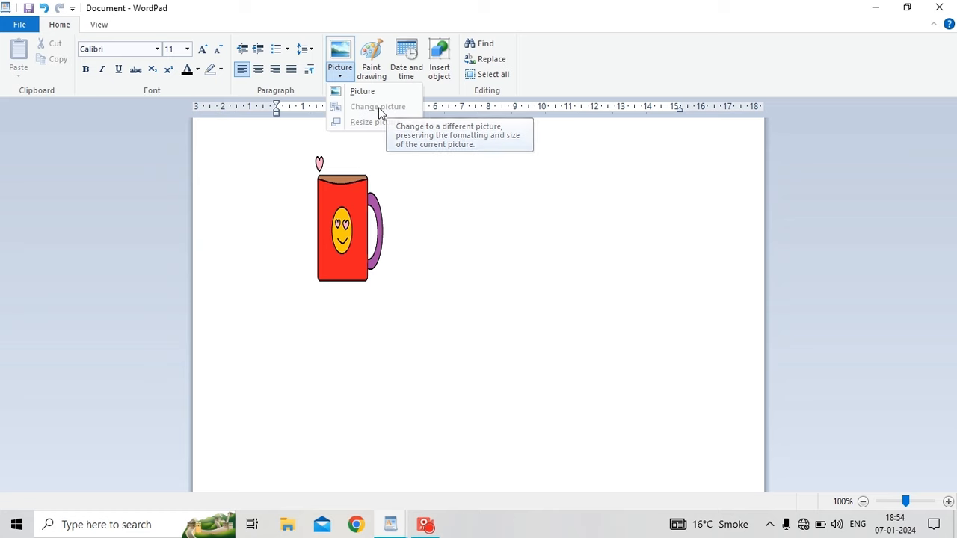
left_click(325, 215)
left_click(325, 216)
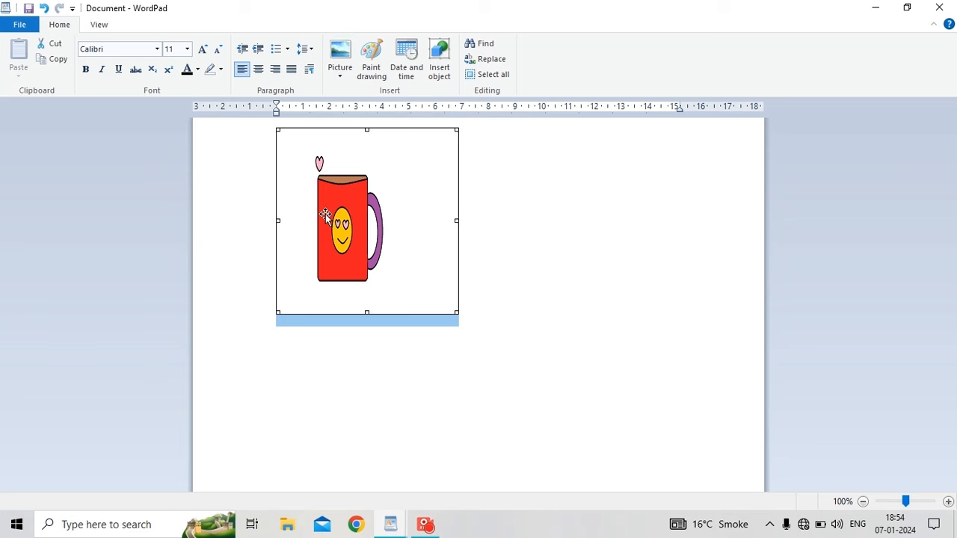
left_click(342, 69)
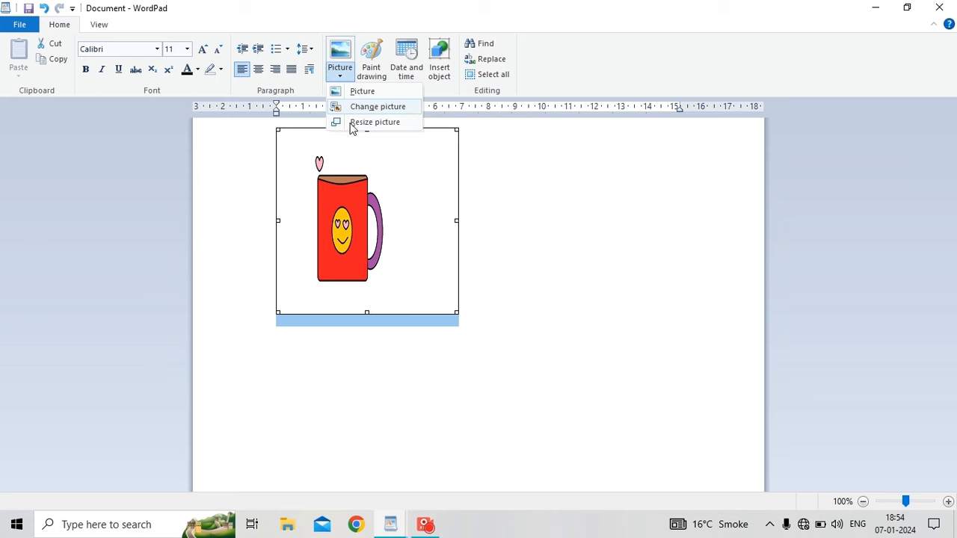
key("Escape")
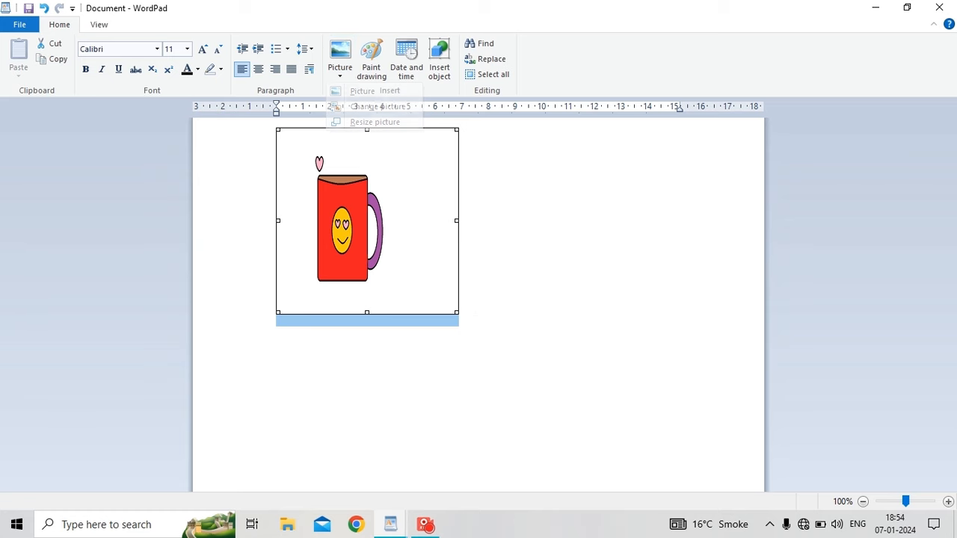
left_click(459, 311)
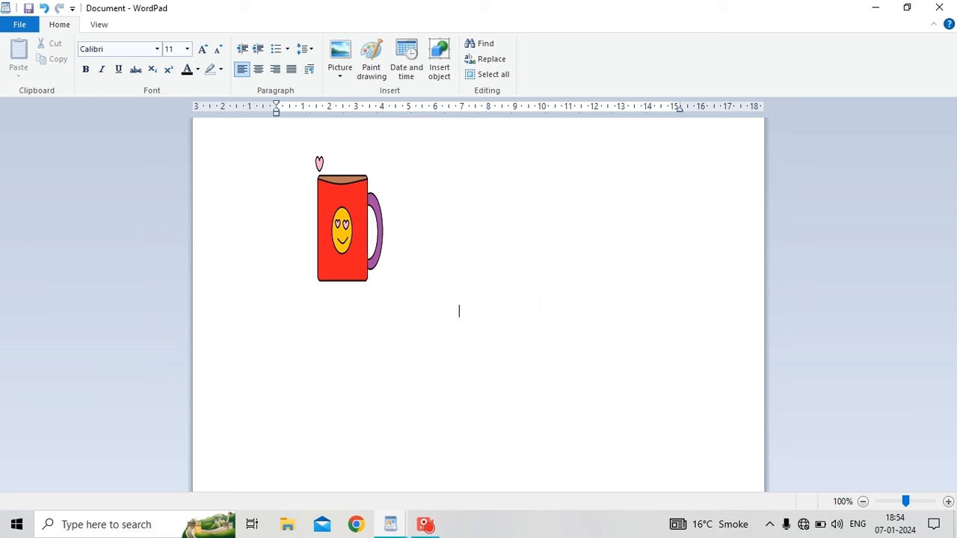
Type the caption 'this is very beautful cup' beside the cup picture.
type("this is very beautful cup")
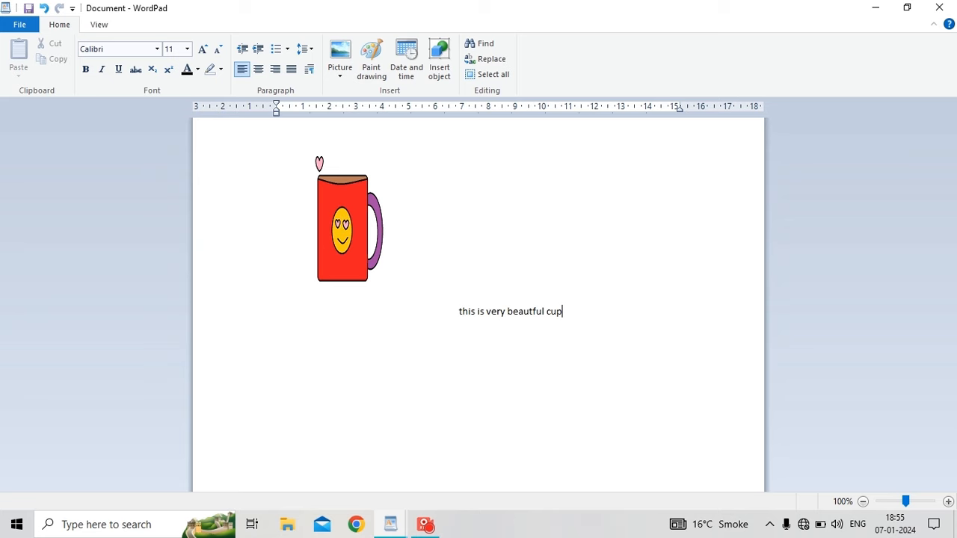
left_click(368, 221)
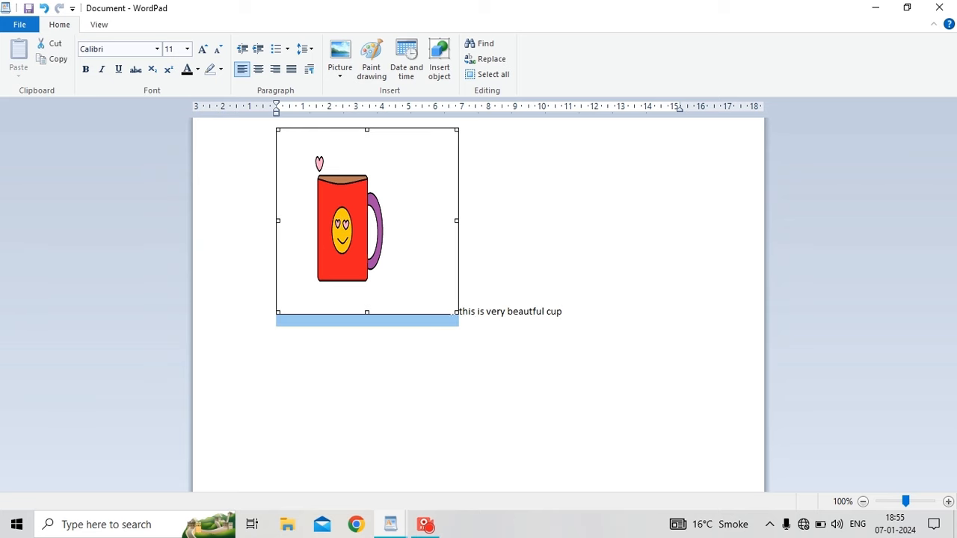
Set the caption's font to Bodoni MT Black.
left_click(562, 311)
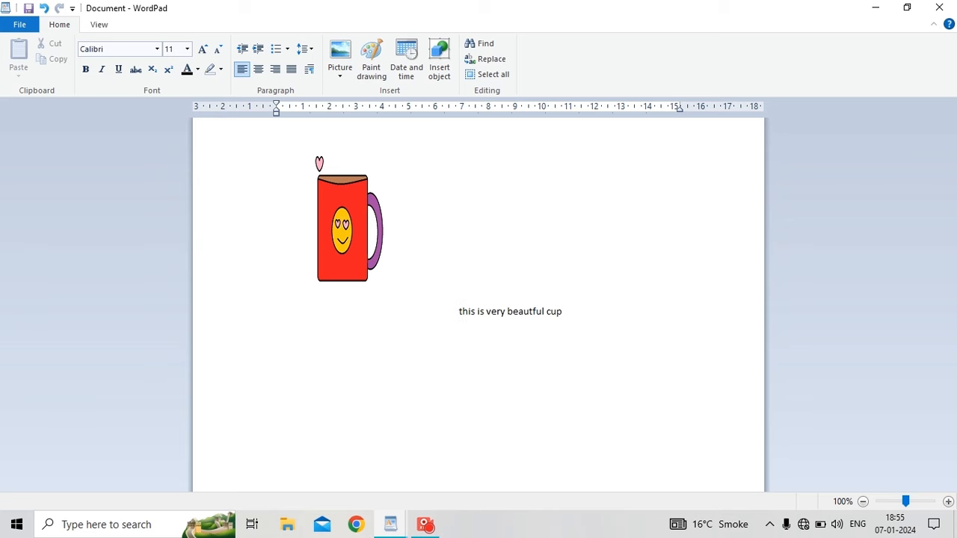
key("Return")
key("shift+Left")
key("shift+Left")
key("shift+Left")
key("shift+Left")
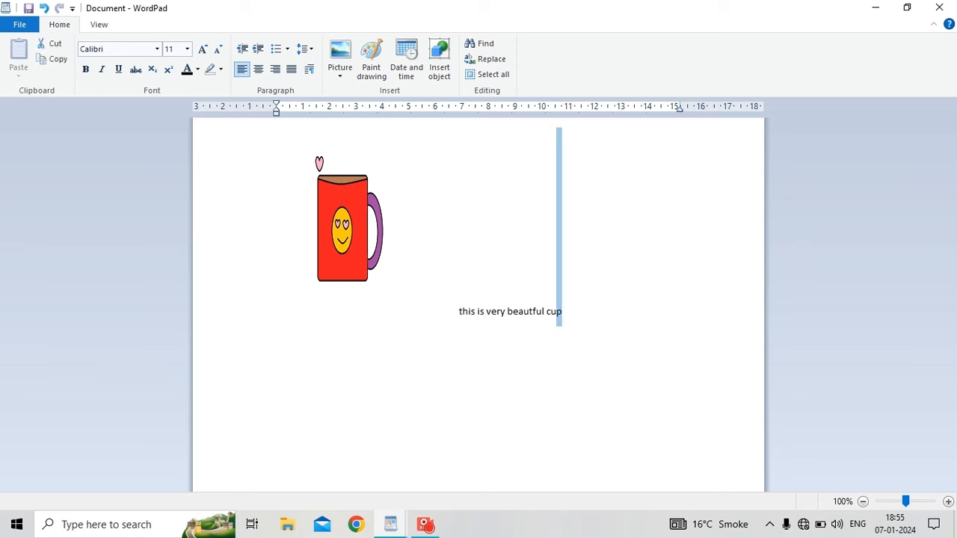
key("shift+Left")
key("shift+Left")
key("shift+Left")
key("shift+Left")
key("shift+Left")
key("shift+Left")
key("shift+Left")
key("shift+Left")
key("shift+Left")
key("shift+Left")
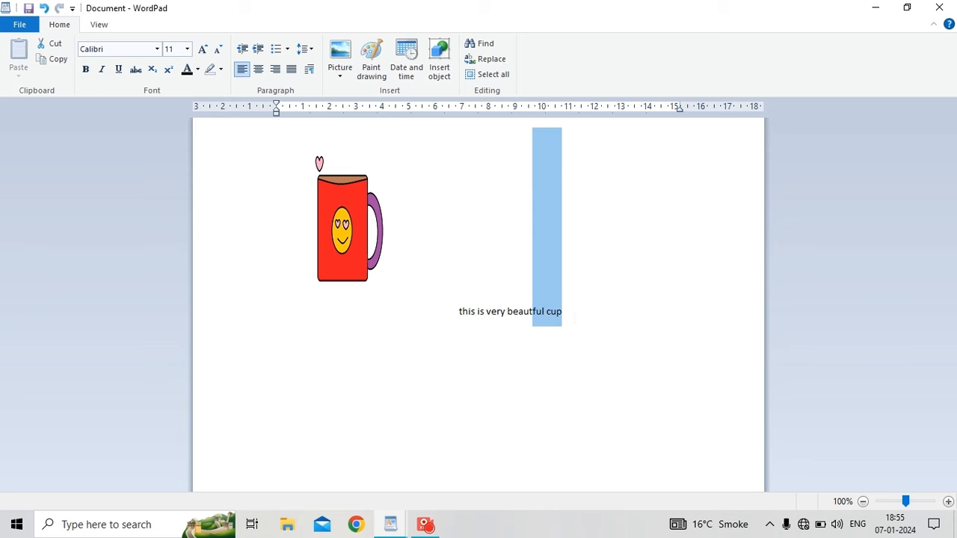
key("shift+Left")
key("shift+Left")
key("shift+Left")
key("shift+Left")
key("shift+Left")
key("shift+Left")
key("shift+Left")
key("shift+Left")
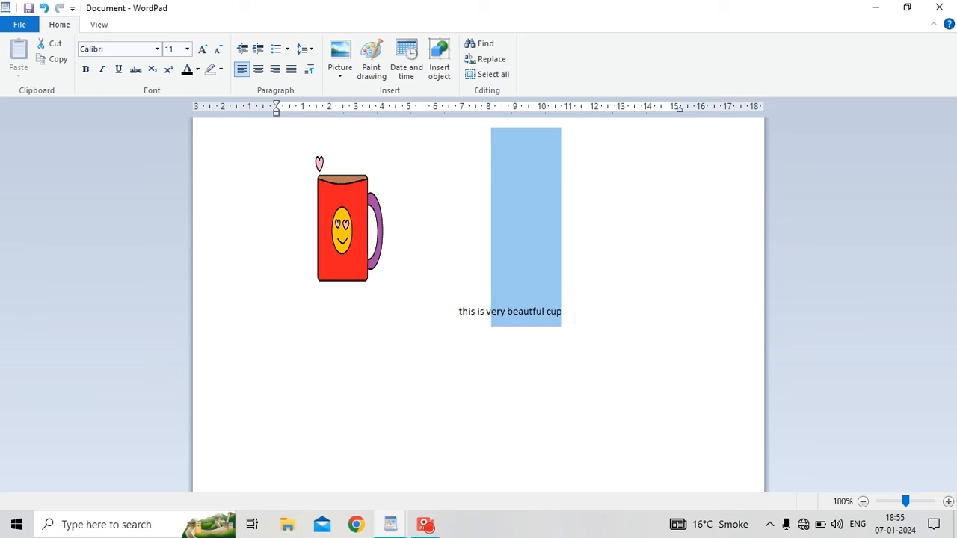
key("shift+Left")
key("shift+Left")
key("shift+Left")
key("shift+Left")
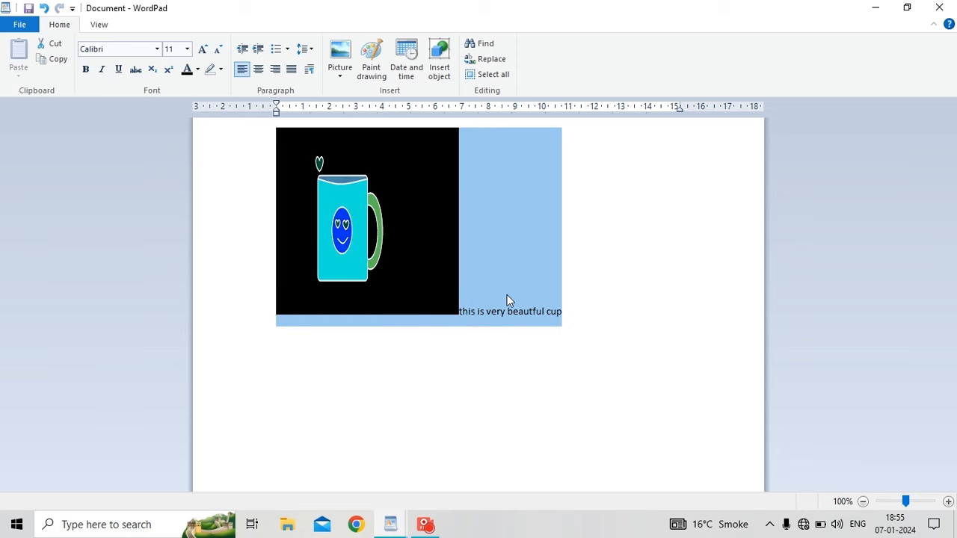
key("shift+Right")
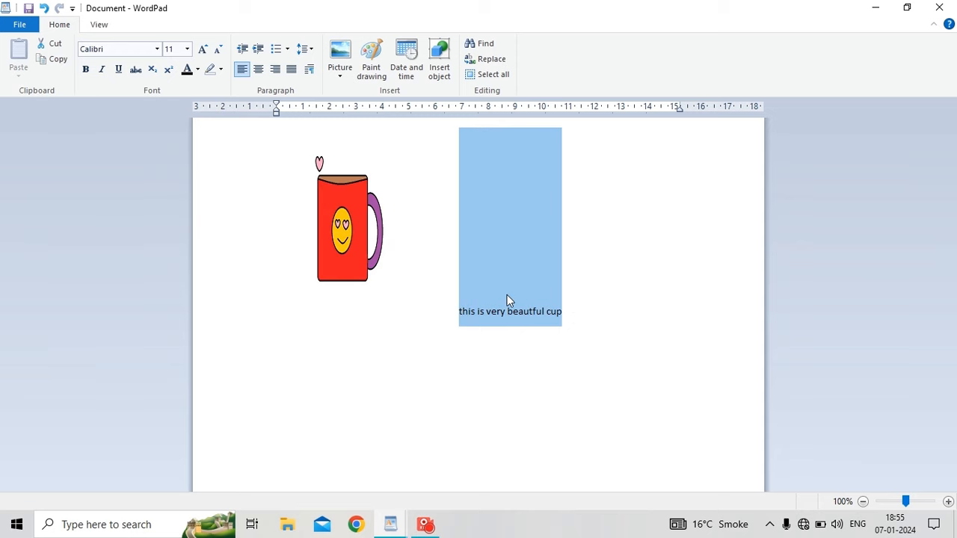
left_click(157, 49)
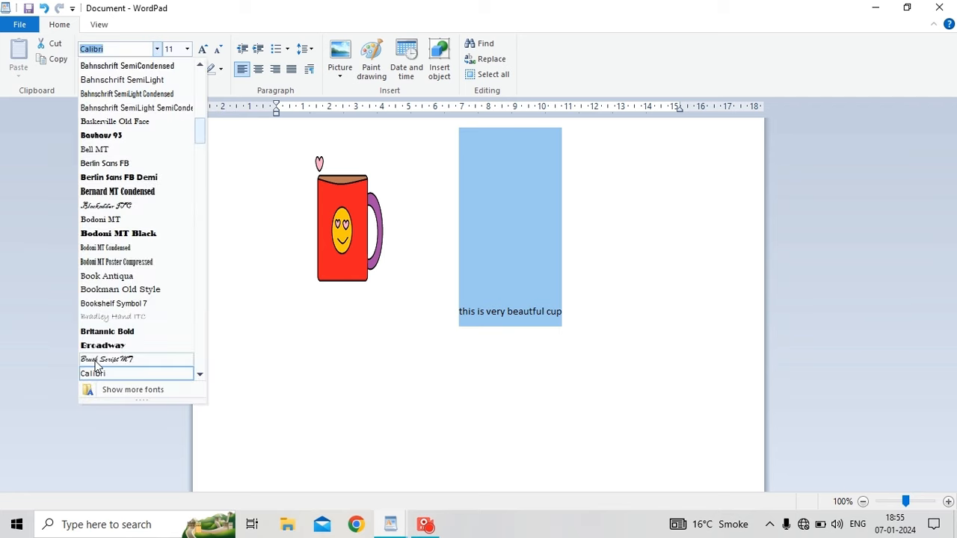
left_click(135, 234)
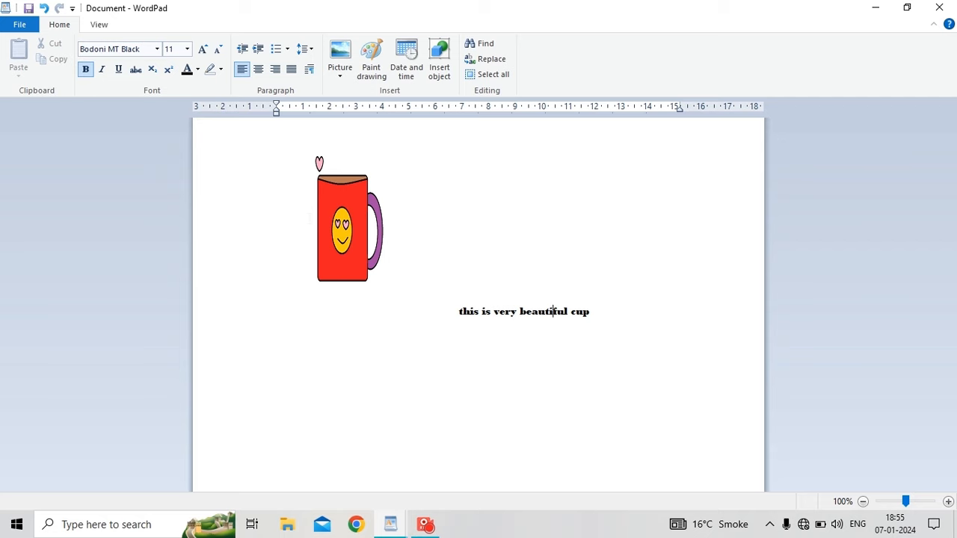
Select only the caption line 'this is very beautiful cup'.
key("ctrl+a")
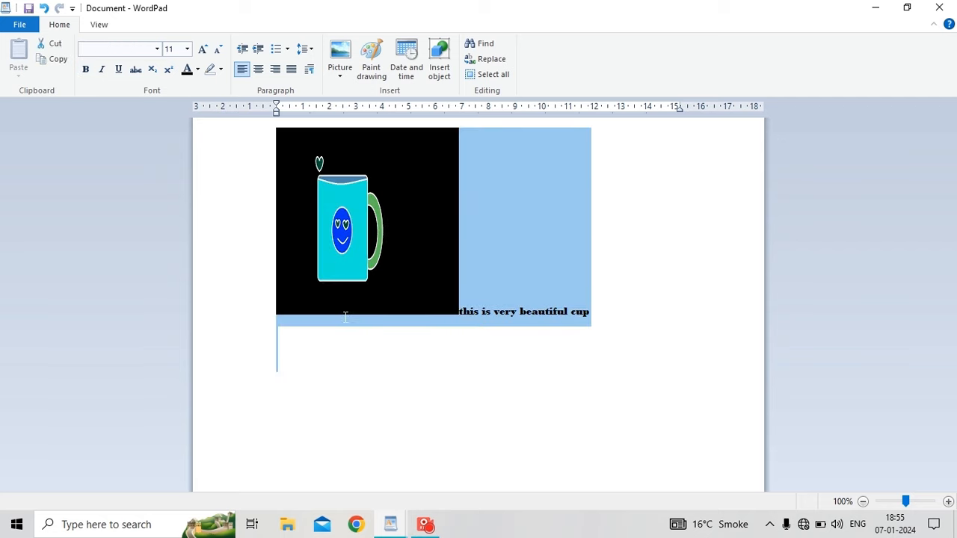
left_click(398, 374)
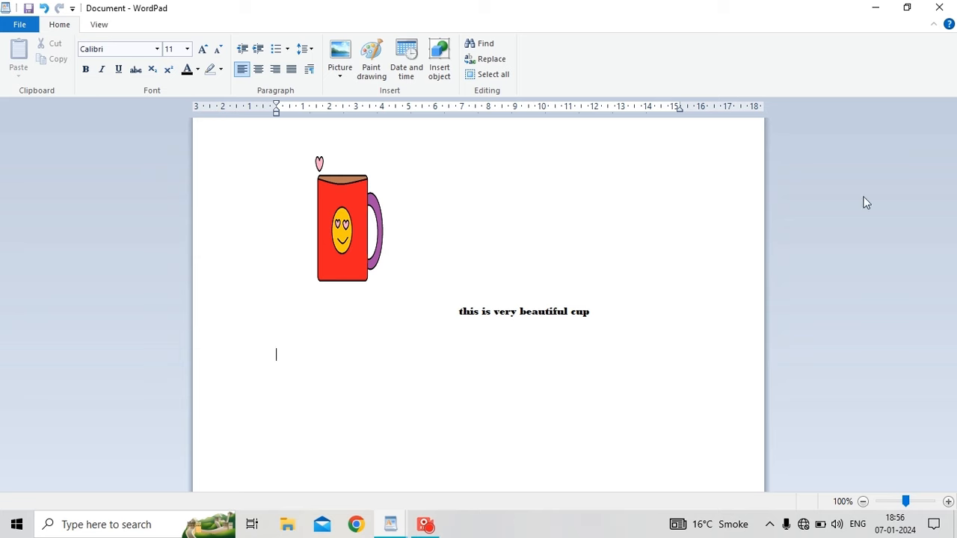
left_click_drag(591, 313, 466, 318)
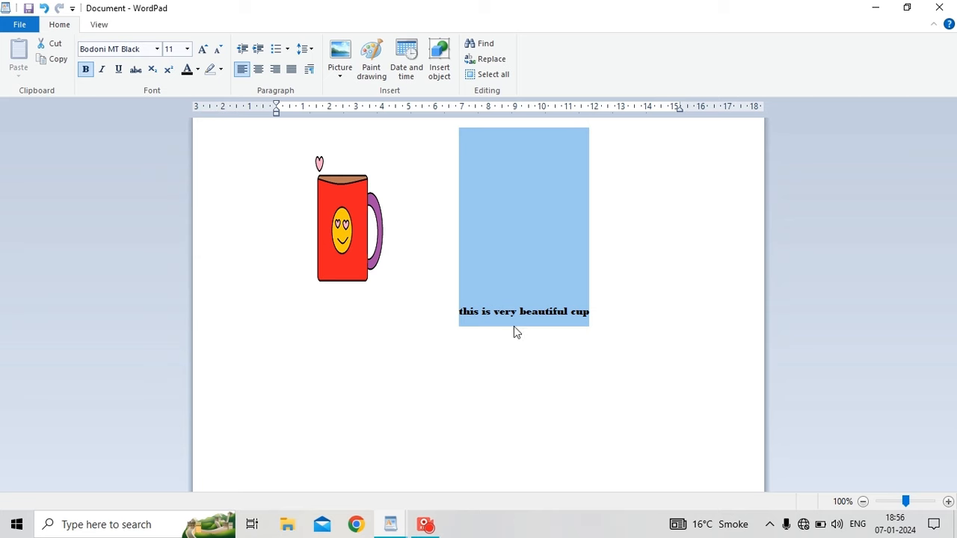
Set the selected caption's font size to 36 points.
left_click(188, 49)
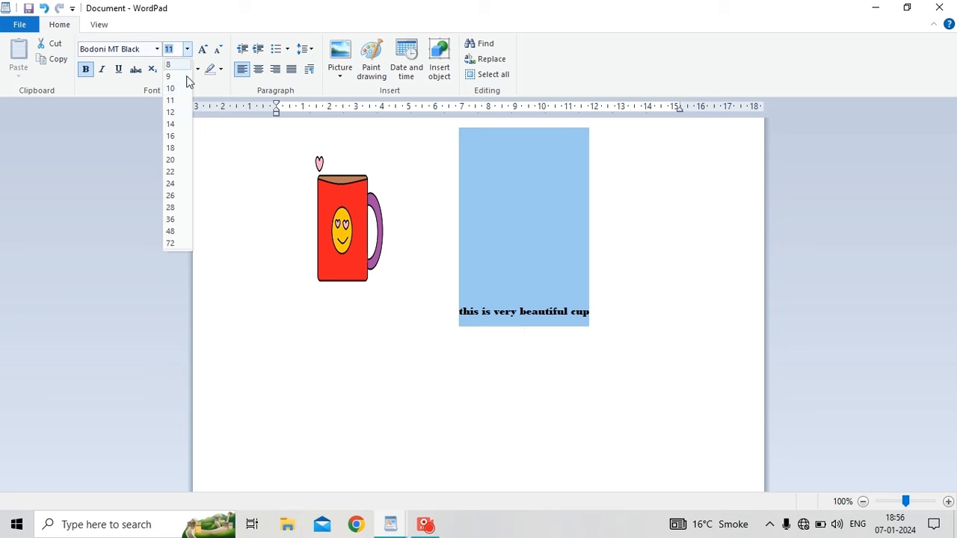
left_click(170, 220)
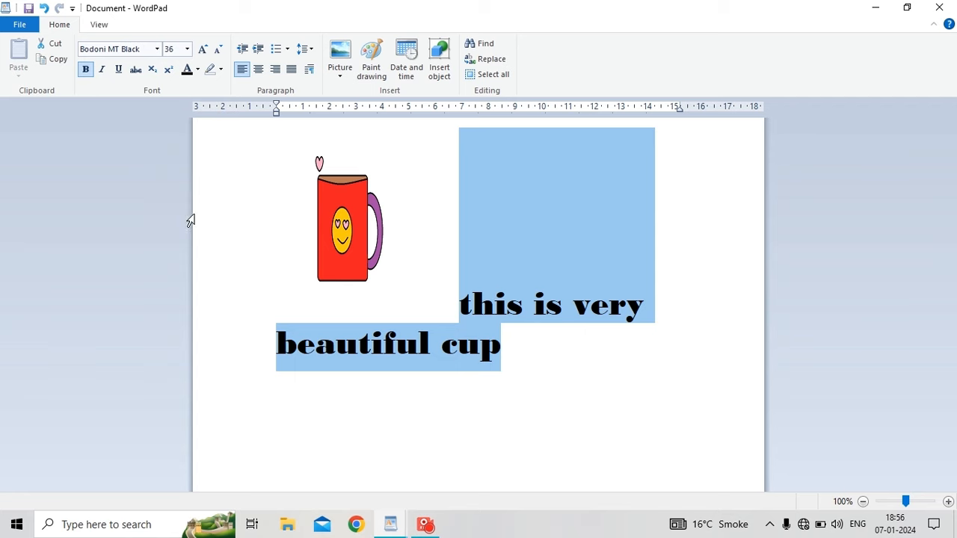
left_click(402, 205)
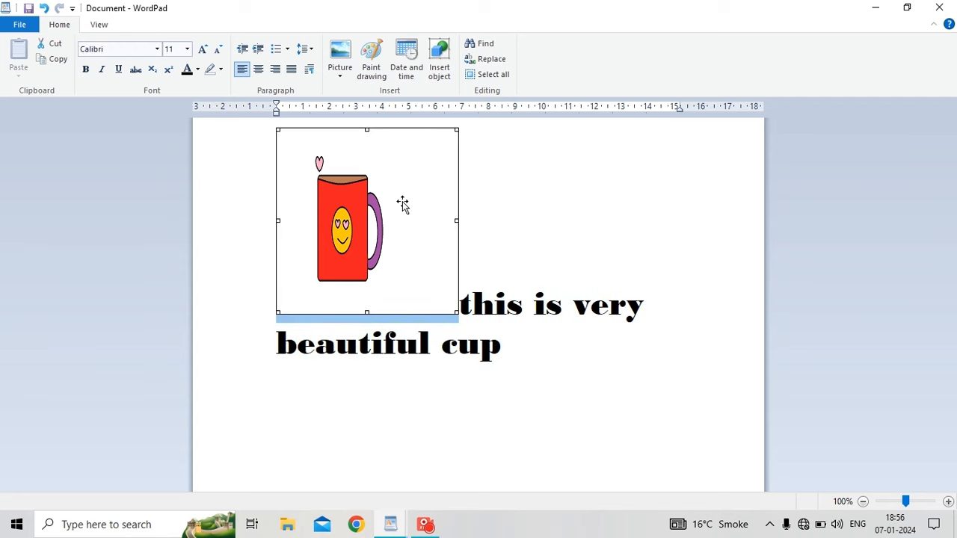
Swap the mug picture for the hut image.
left_click(340, 71)
left_click(370, 122)
left_click(343, 71)
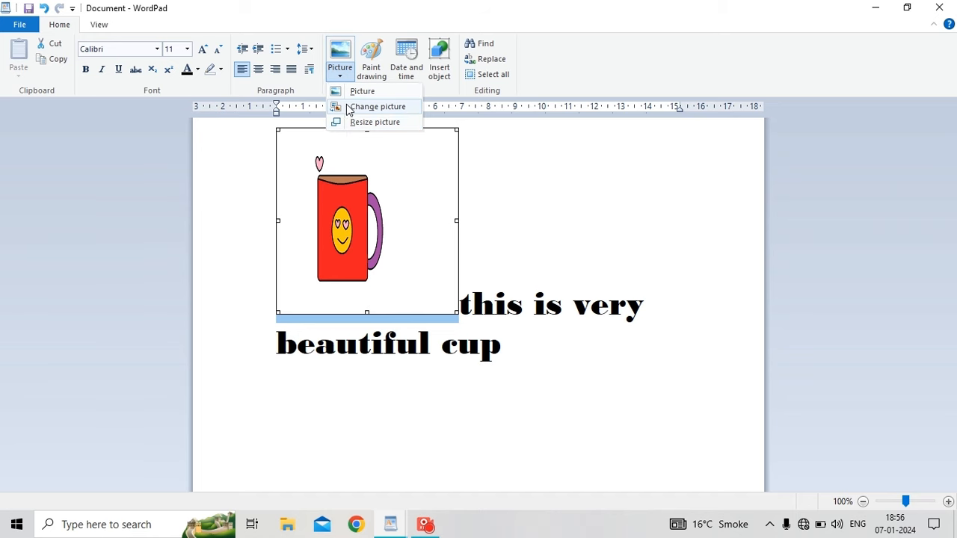
left_click(349, 108)
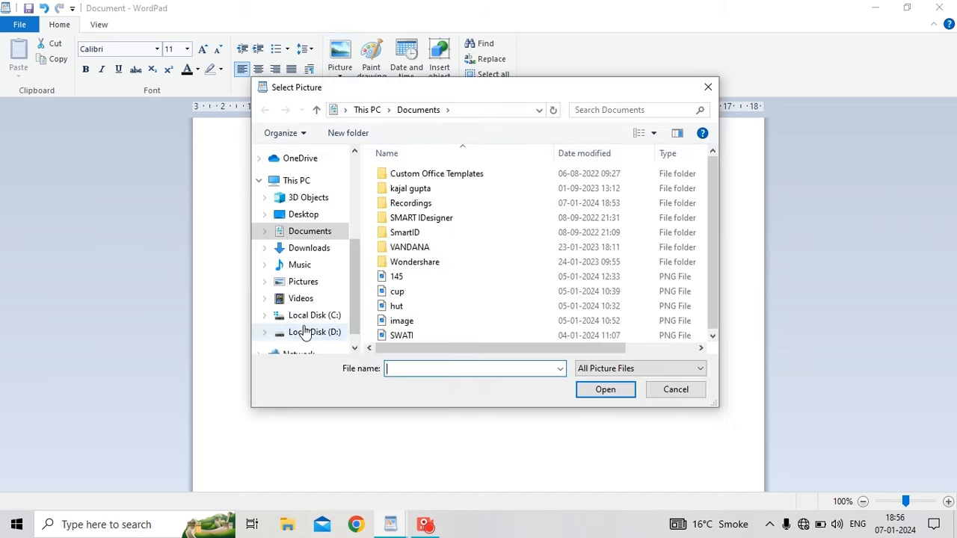
left_click(408, 308)
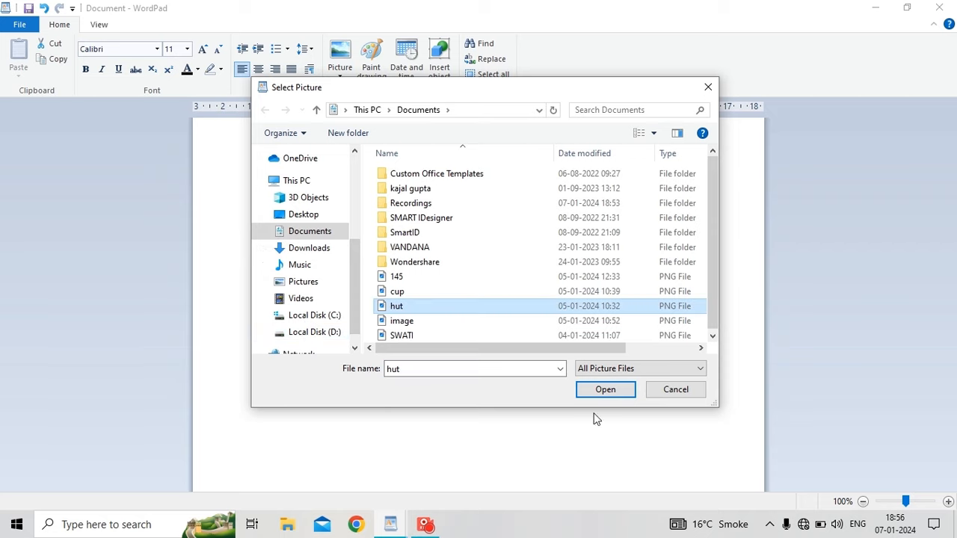
left_click(605, 390)
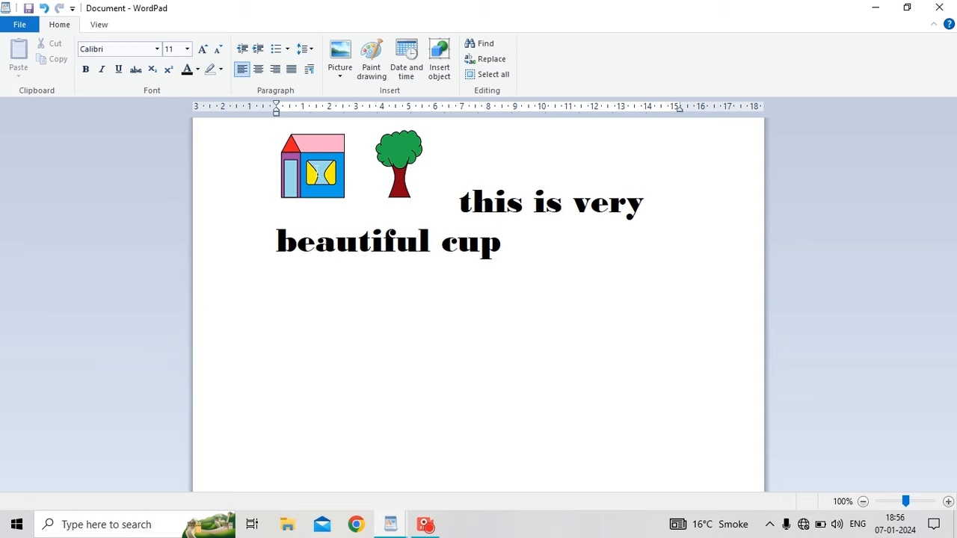
Resize the hut picture to 42% of its original size, then start a new Paint drawing.
left_click(335, 163)
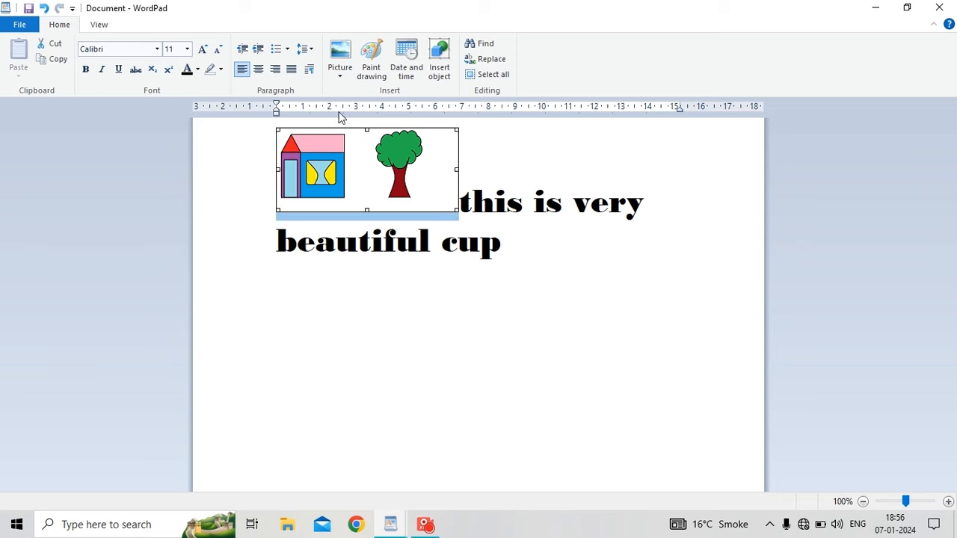
left_click(339, 72)
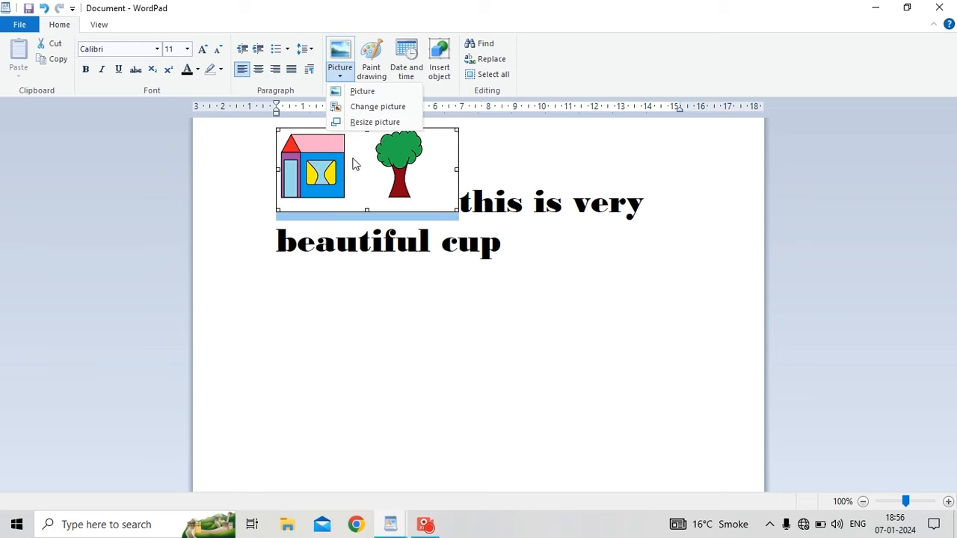
left_click(375, 122)
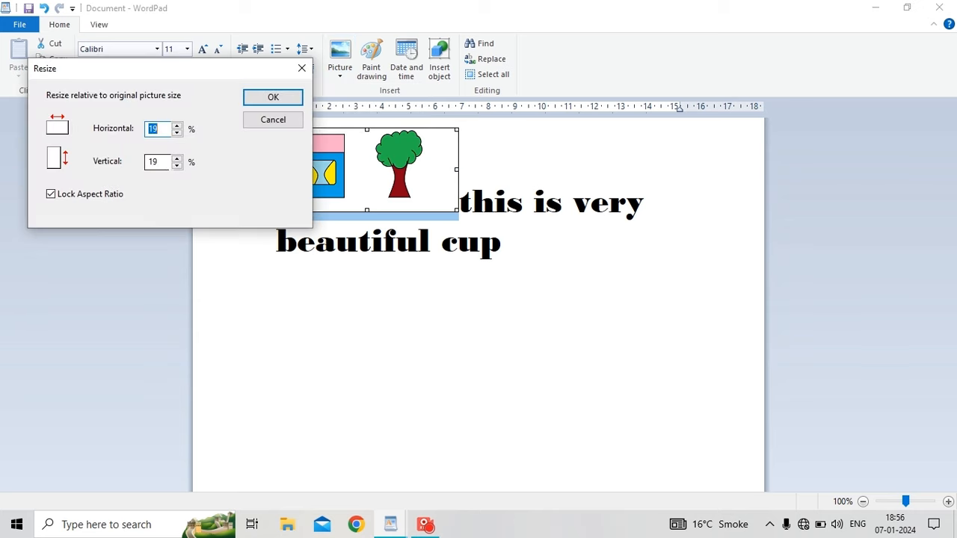
left_click(177, 133)
left_click(177, 133)
left_click(177, 133)
double_click(177, 133)
double_click(177, 133)
triple_click(177, 133)
double_click(177, 134)
left_click(177, 127)
double_click(178, 127)
double_click(178, 127)
left_click(177, 128)
double_click(177, 127)
left_click(177, 127)
double_click(178, 127)
left_click(177, 127)
double_click(177, 127)
double_click(178, 127)
double_click(178, 127)
left_click(177, 127)
double_click(177, 127)
double_click(177, 127)
left_click(177, 127)
double_click(177, 127)
double_click(177, 127)
double_click(177, 127)
left_click(177, 127)
left_click(177, 127)
left_click(259, 97)
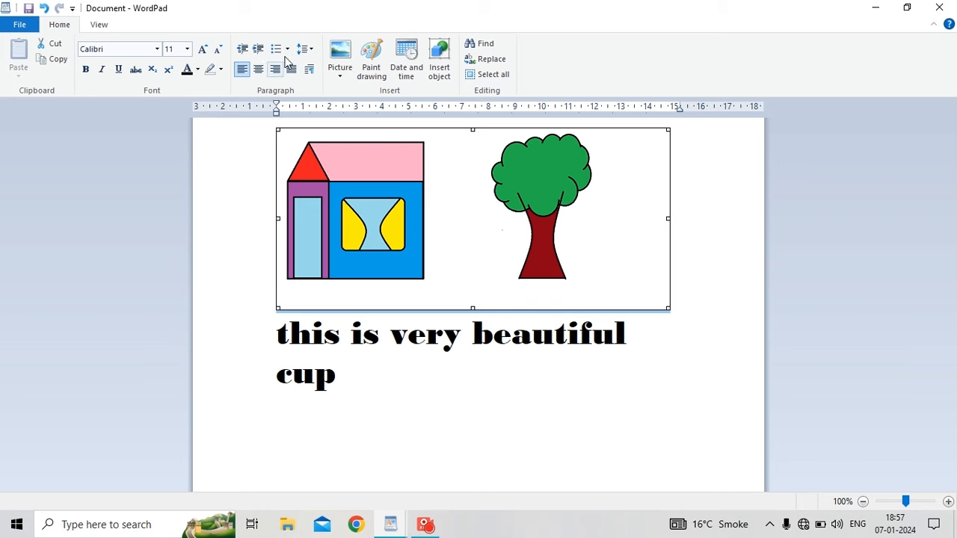
left_click(383, 79)
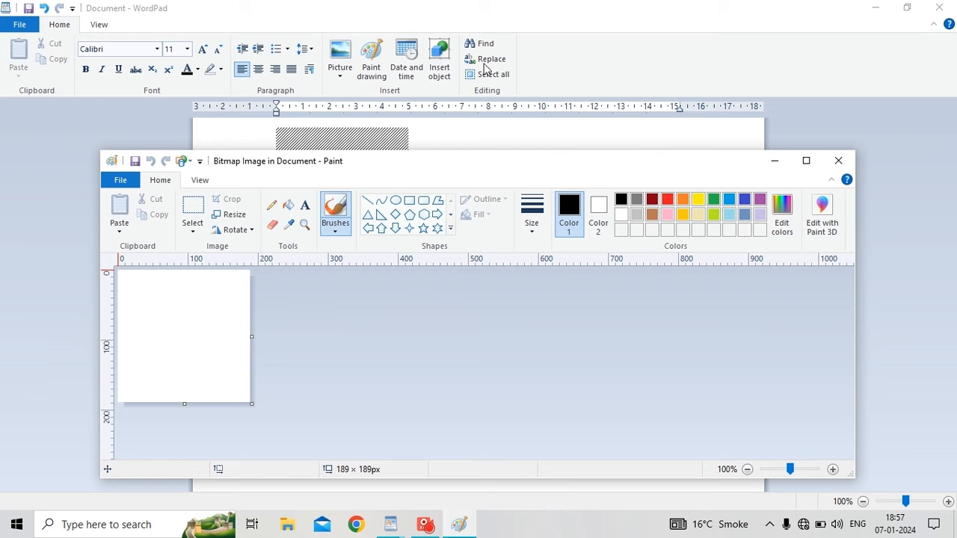
Draw a black-outlined heart in Paint, fill it red, and return to WordPad.
left_click(451, 214)
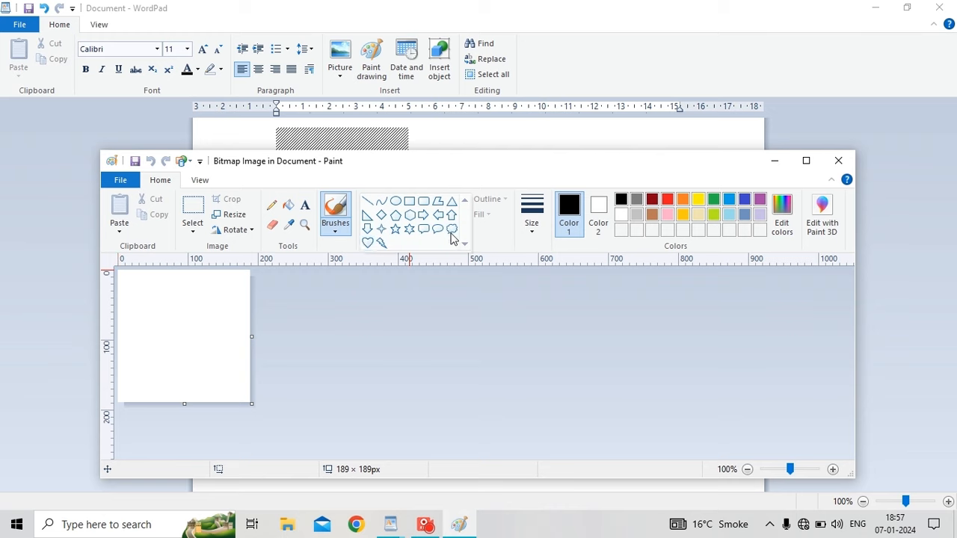
left_click(410, 228)
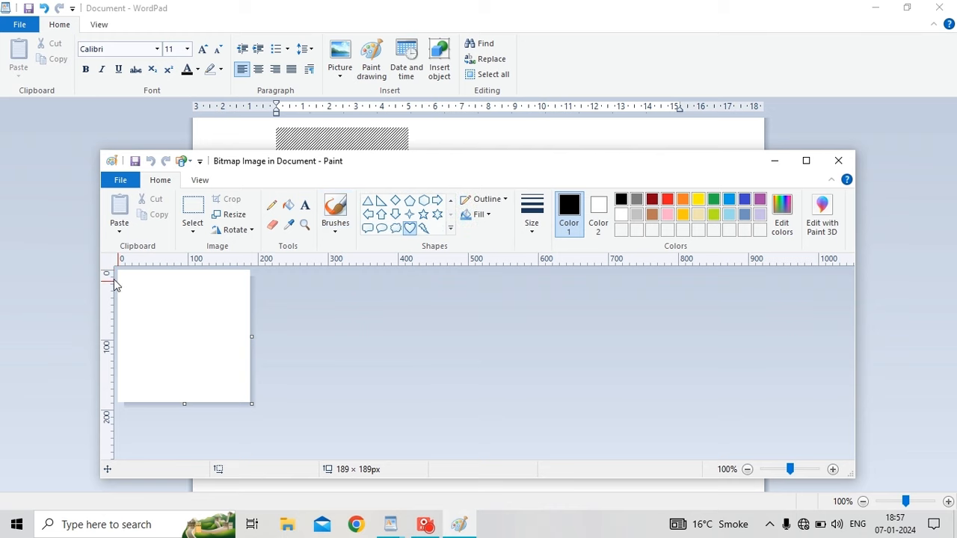
left_click_drag(122, 278, 231, 388)
left_click(285, 209)
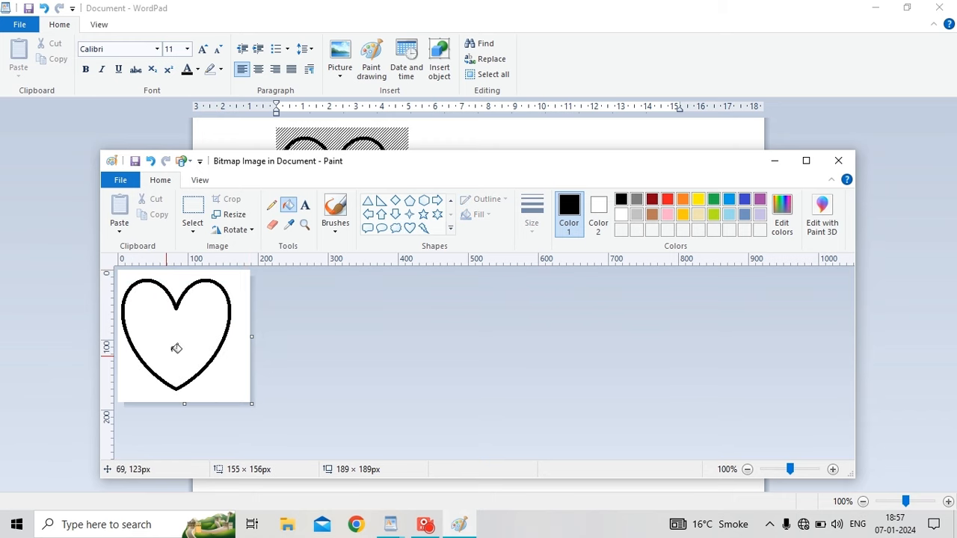
left_click(212, 331)
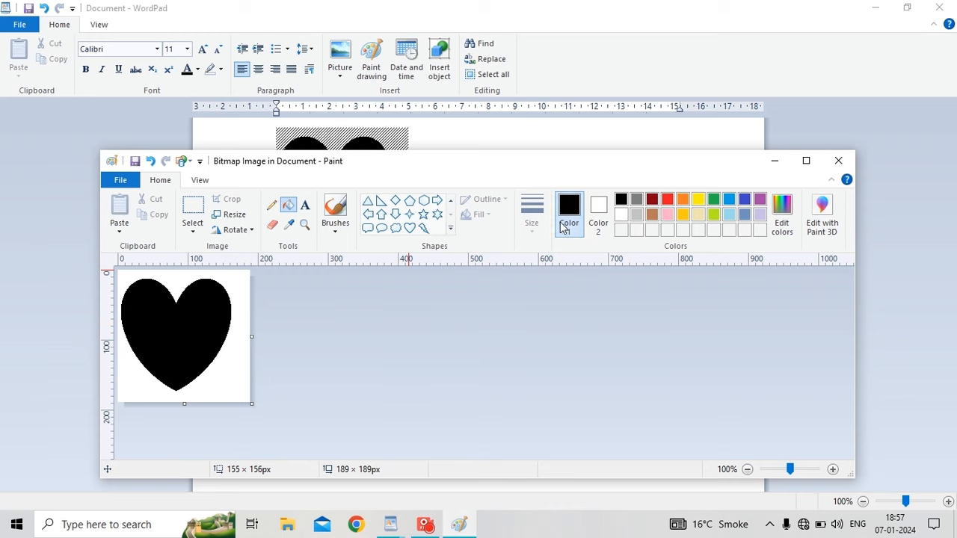
left_click(667, 199)
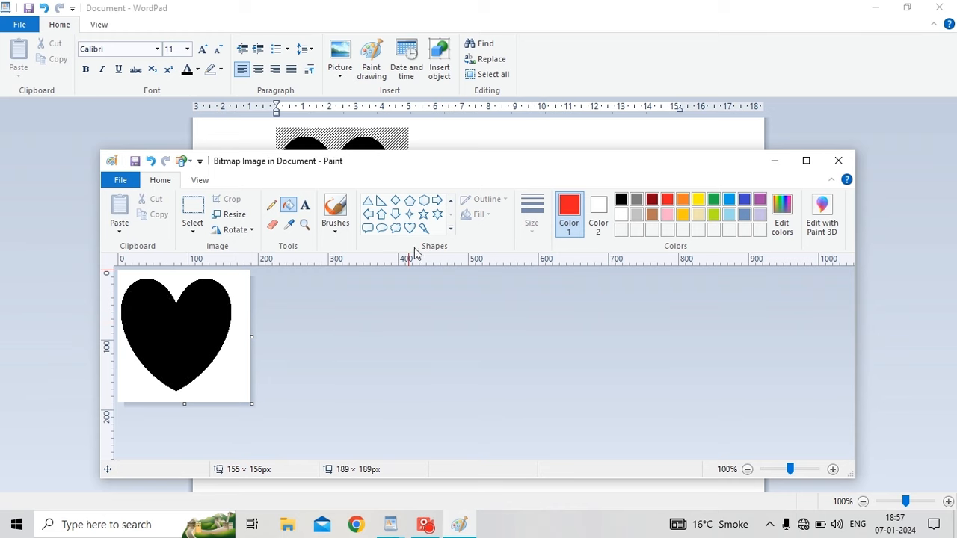
left_click(192, 330)
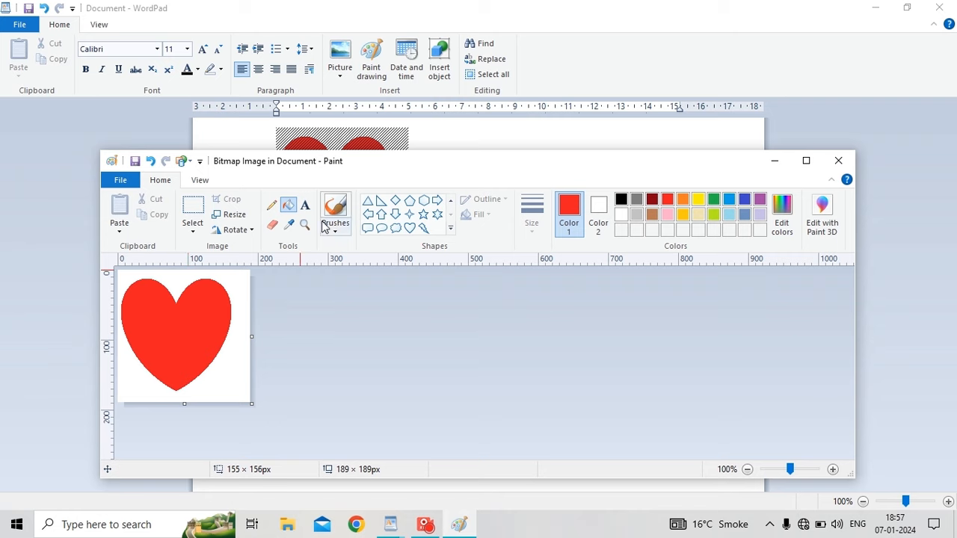
left_click(149, 161)
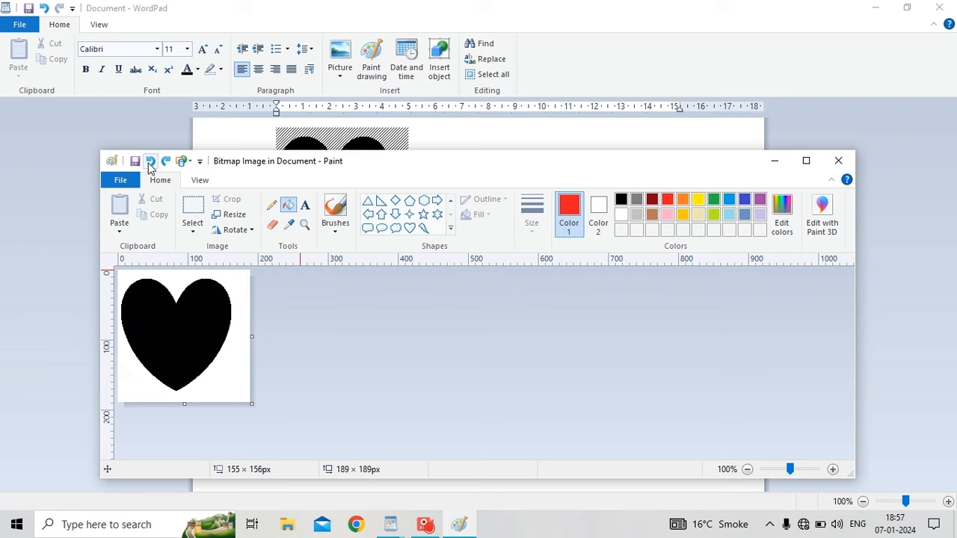
left_click(149, 161)
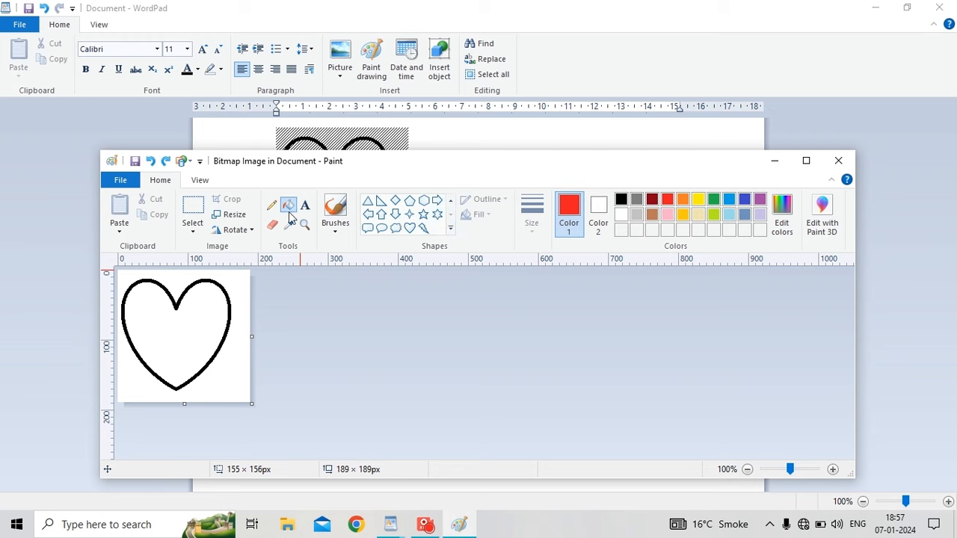
left_click(215, 336)
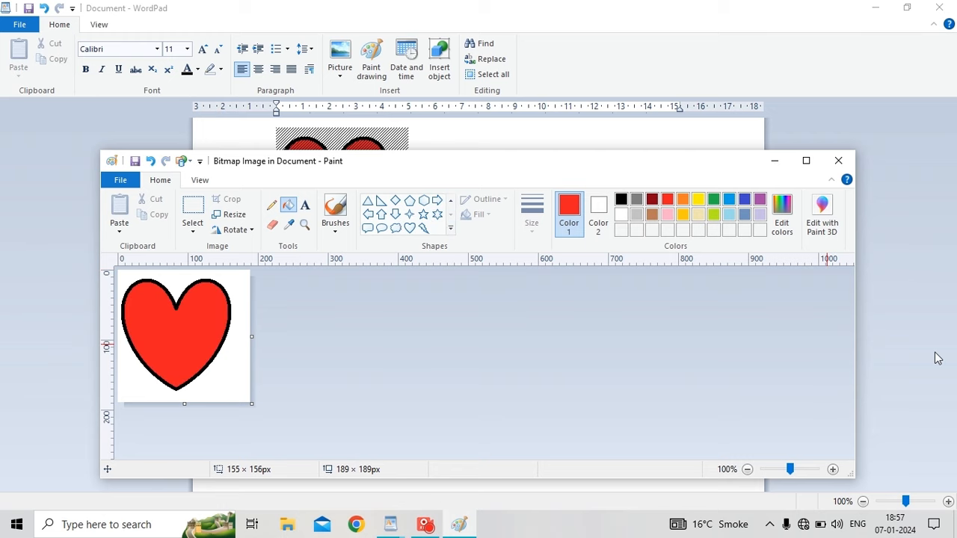
left_click(838, 161)
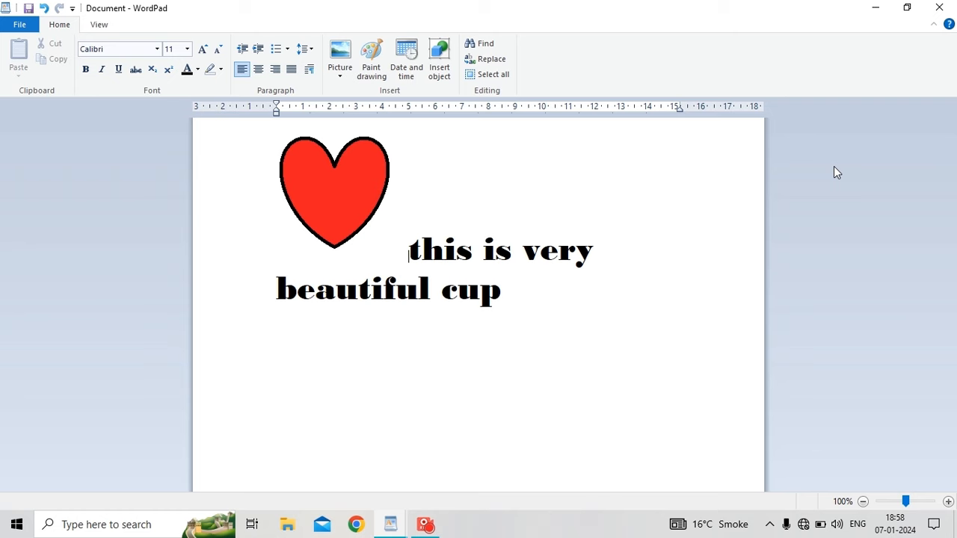
Type 7/01/2024 on the empty line below the caption, then add a new line.
left_click(277, 344)
type("7")
type("/")
type("101")
key("BackSpace")
key("BackSpace")
key("BackSpace")
type("01/2024")
key("Return")
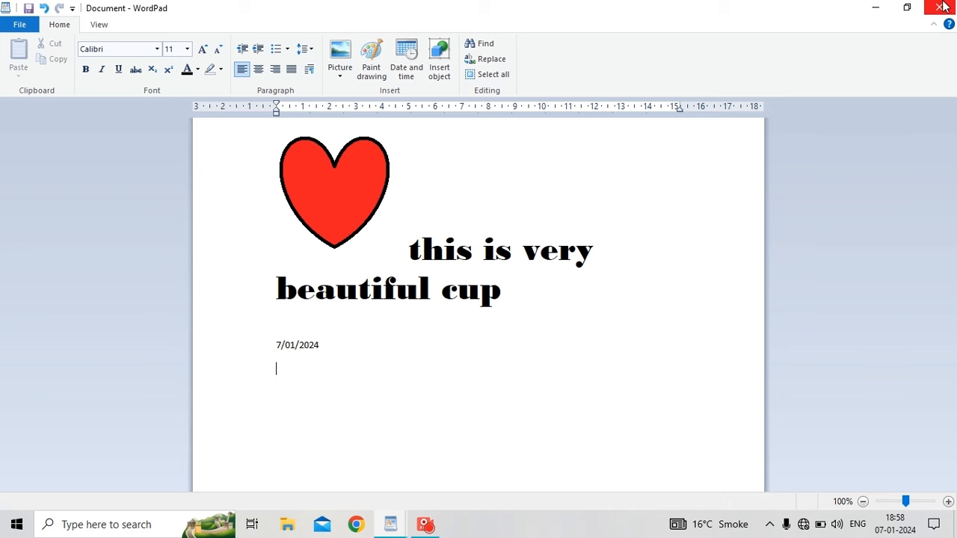
Insert the date in the 'Sunday, 7 January, 2024' format.
left_click(395, 79)
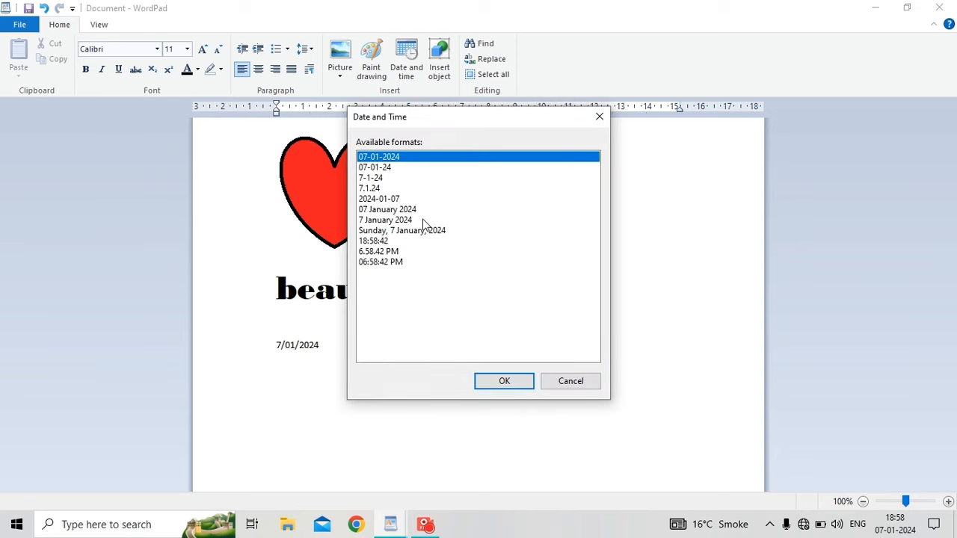
left_click(416, 239)
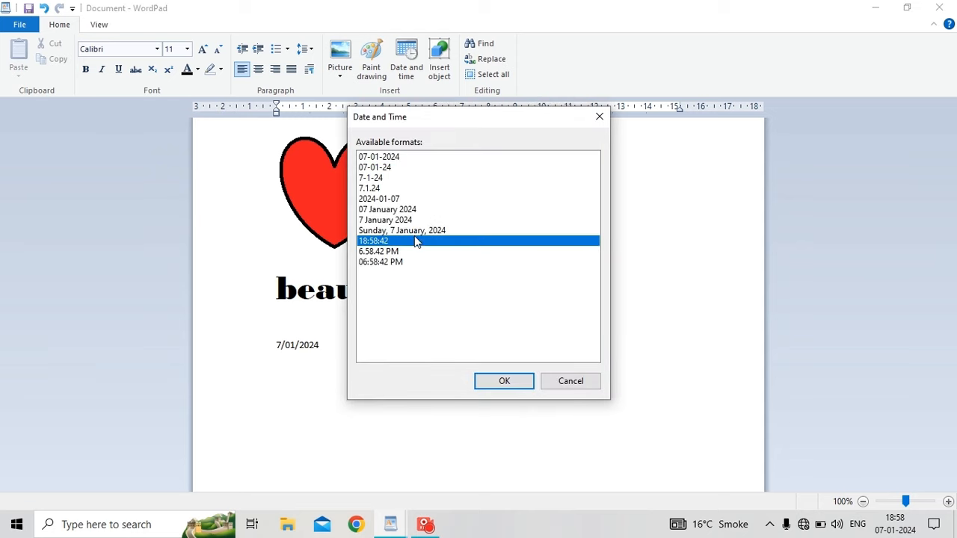
left_click(426, 219)
left_click(425, 230)
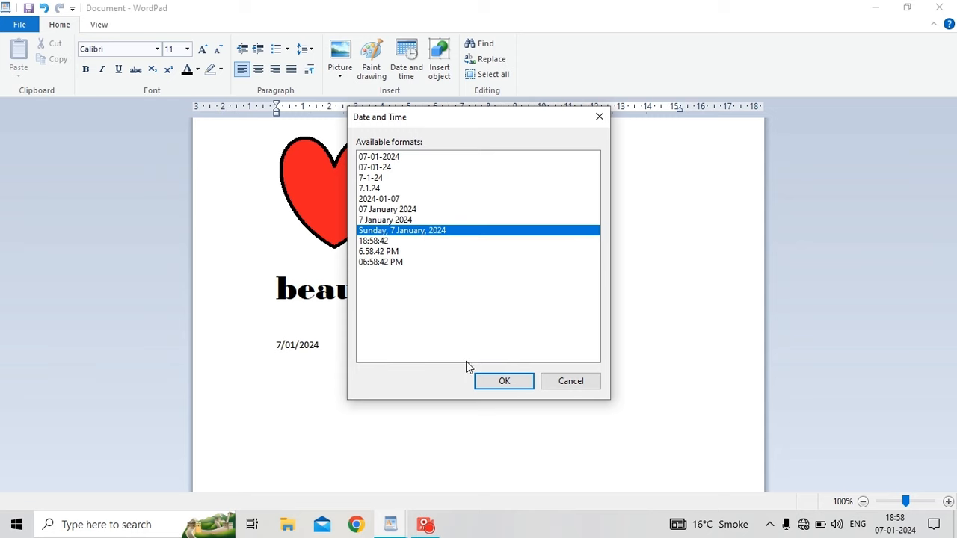
left_click(510, 386)
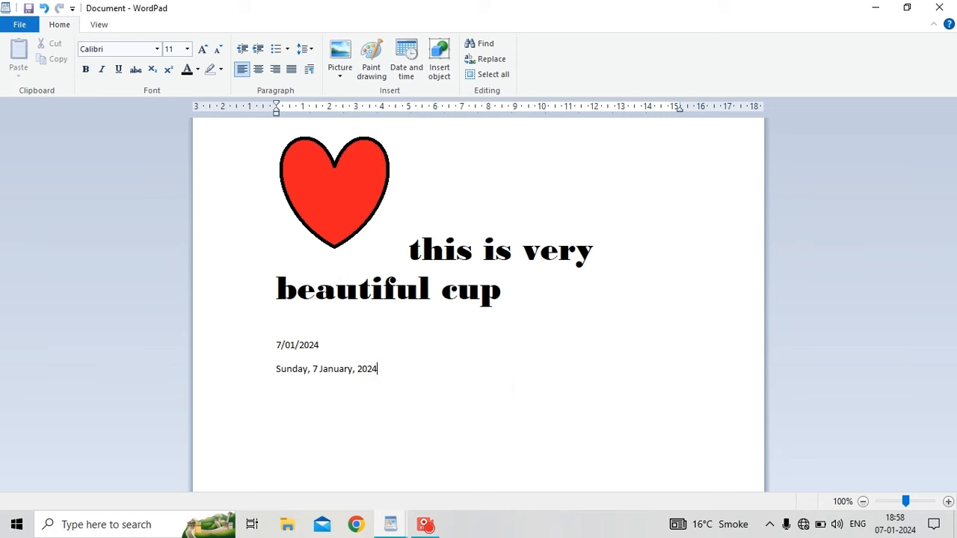
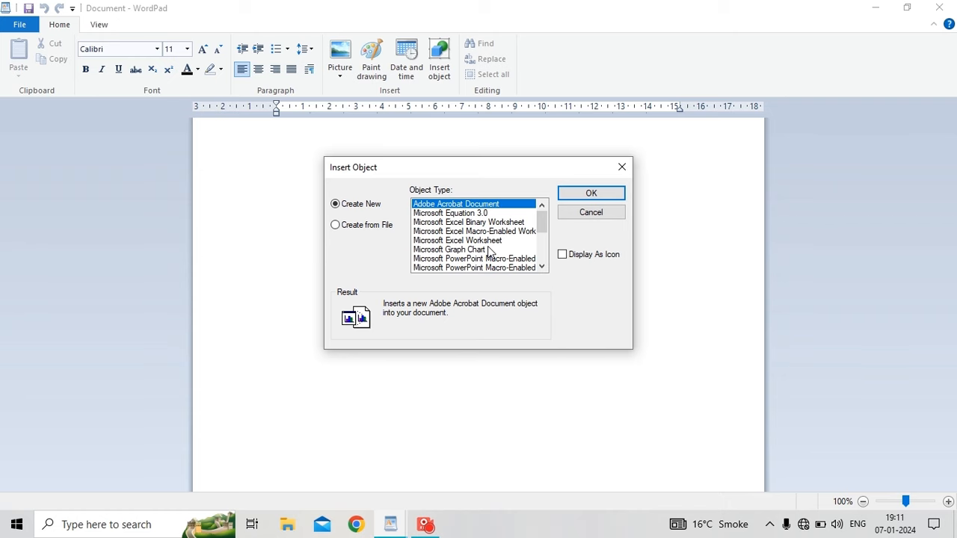
Embed a new Excel worksheet and enter an s.no heading in D2 with serial numbers 1 and 2 below.
left_click(443, 241)
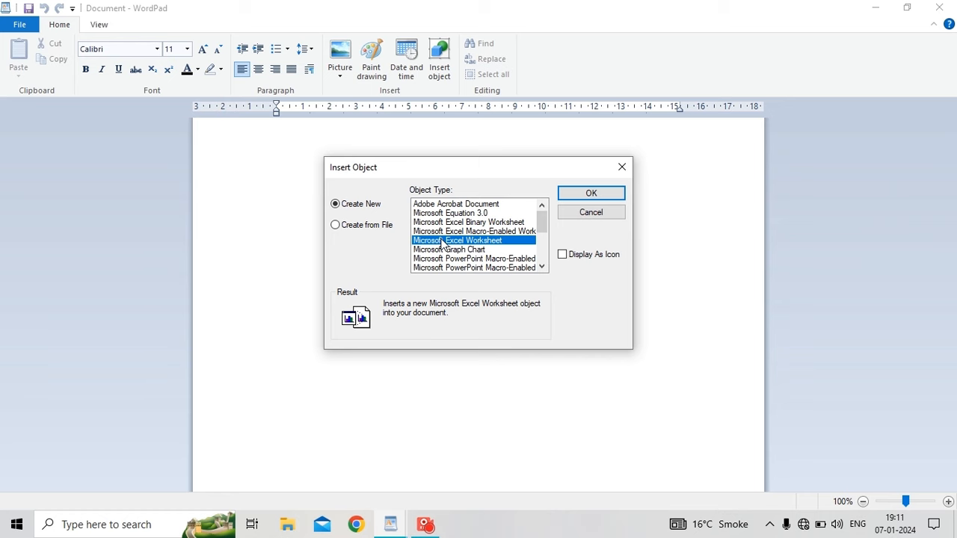
left_click(599, 196)
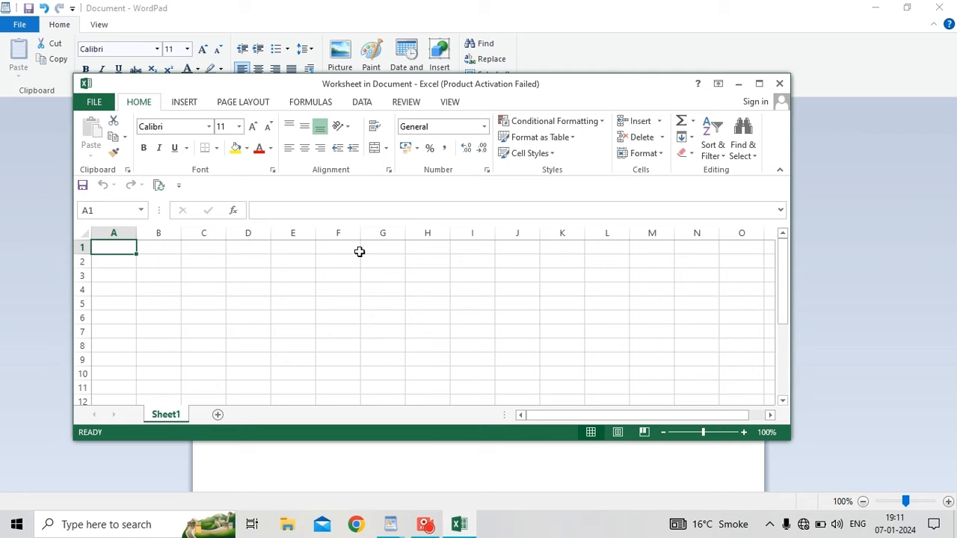
key("Right")
key("Right")
key("Right")
key("Down")
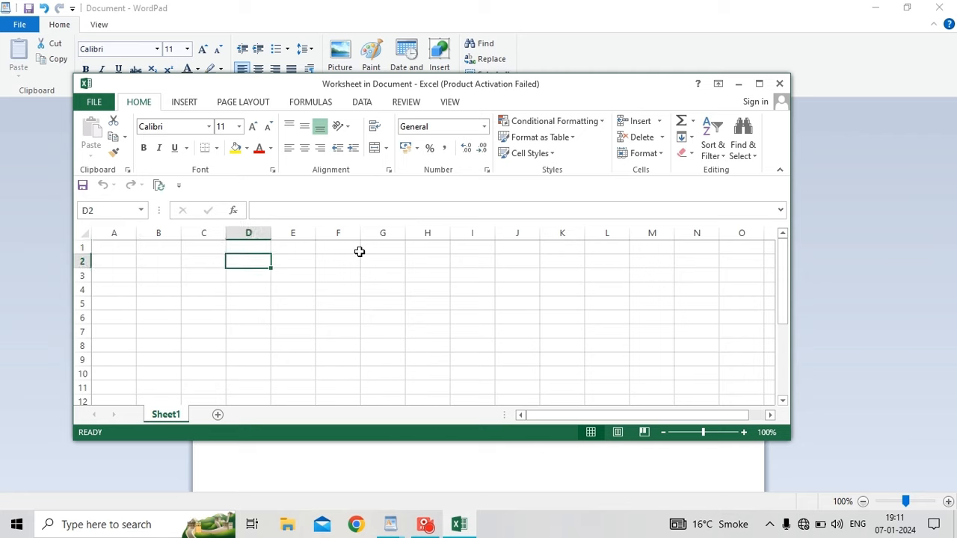
type("s.no")
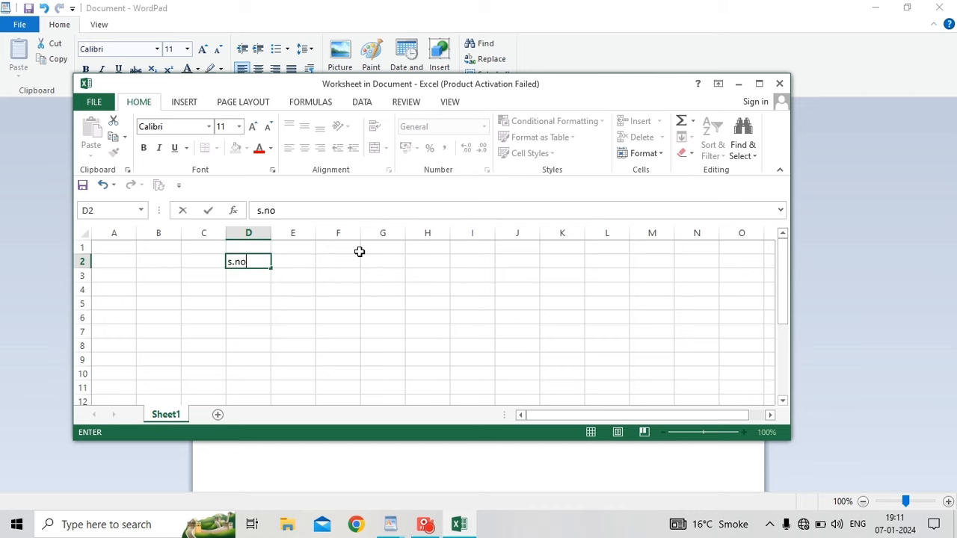
key("Return")
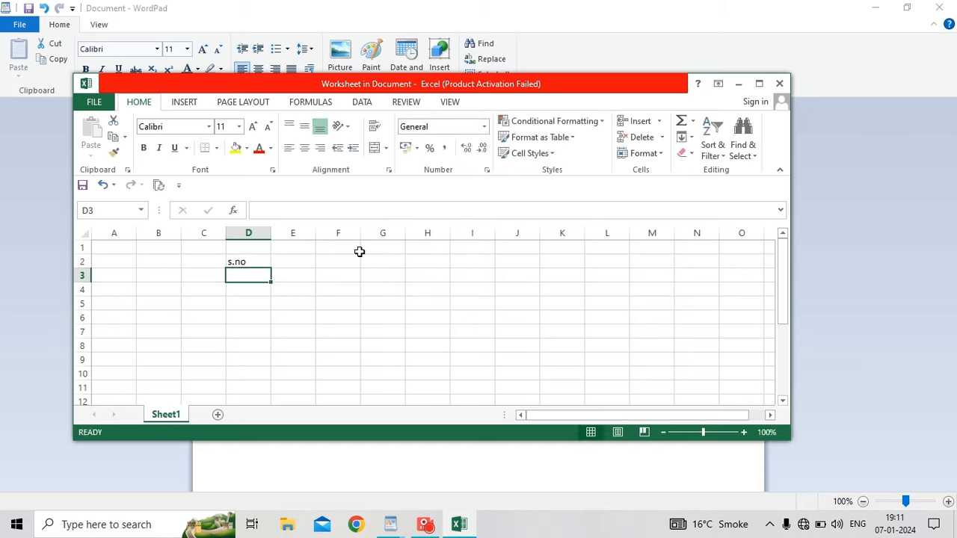
type("1")
left_click(247, 291)
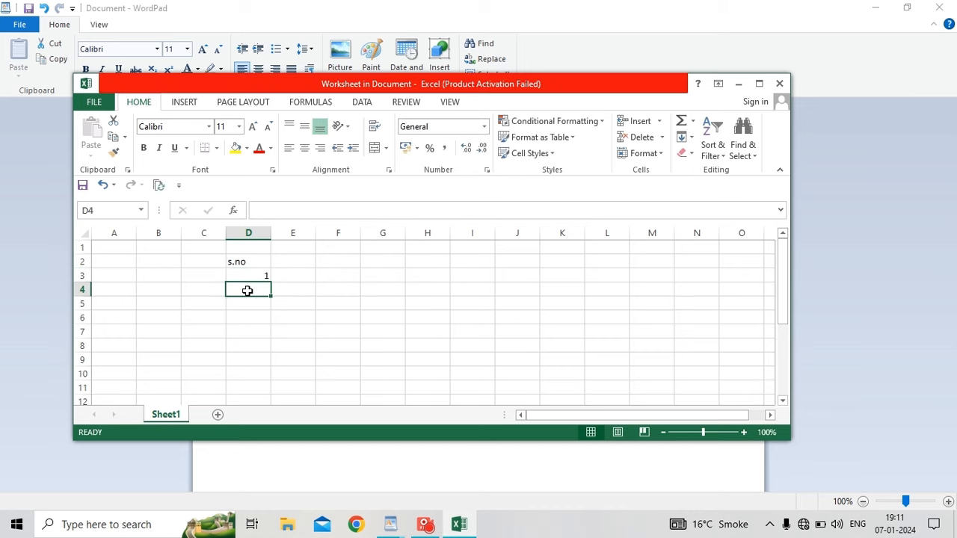
type("2")
Add the headings name, class and rollno in cells E2 to G2.
left_click(300, 263)
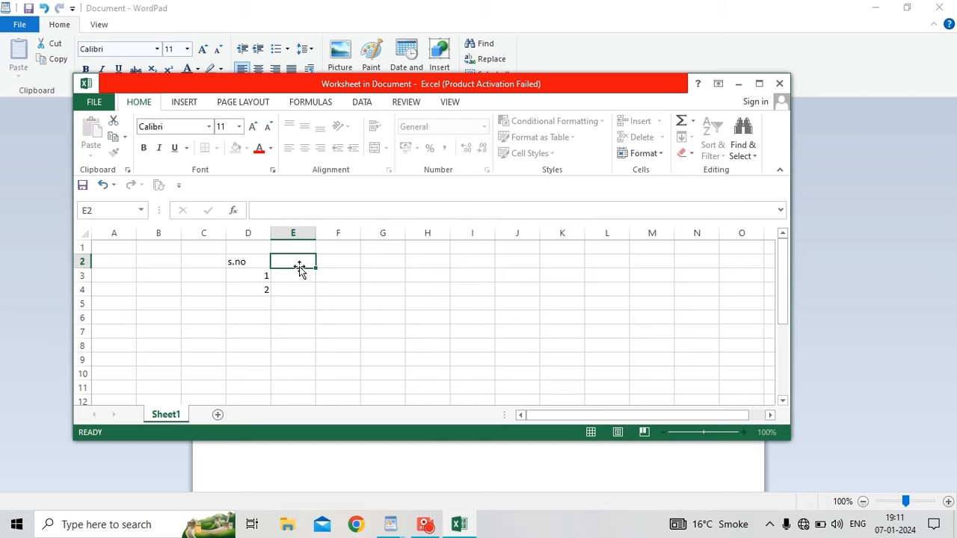
type("name")
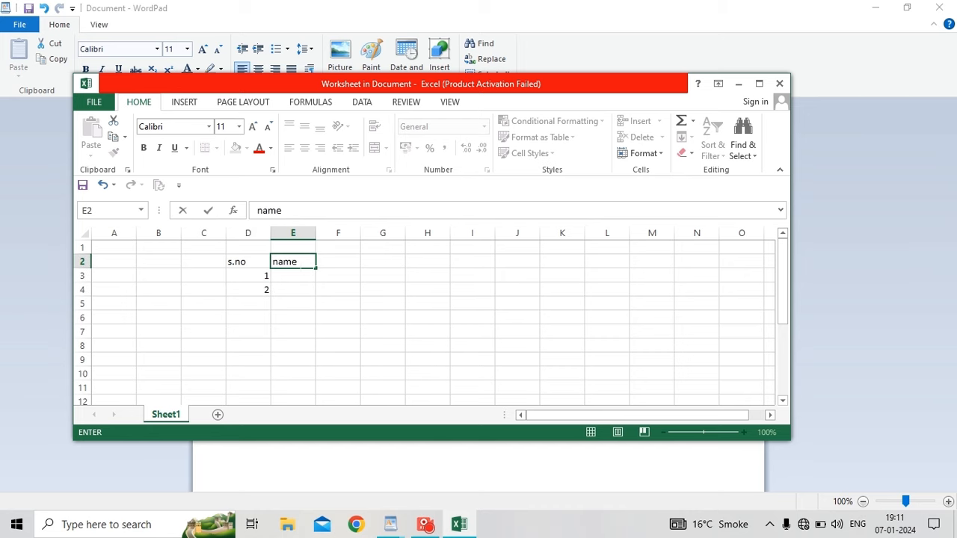
key("Tab")
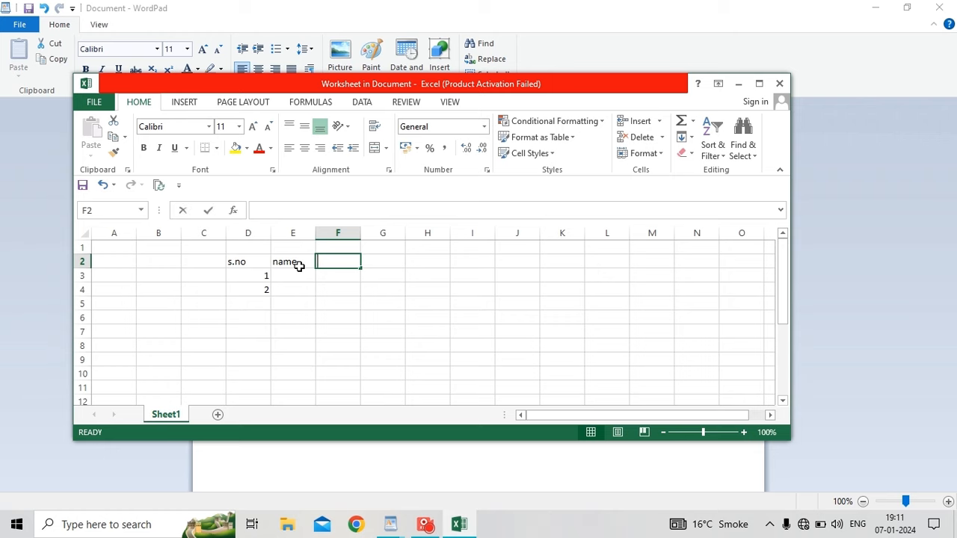
type("cal")
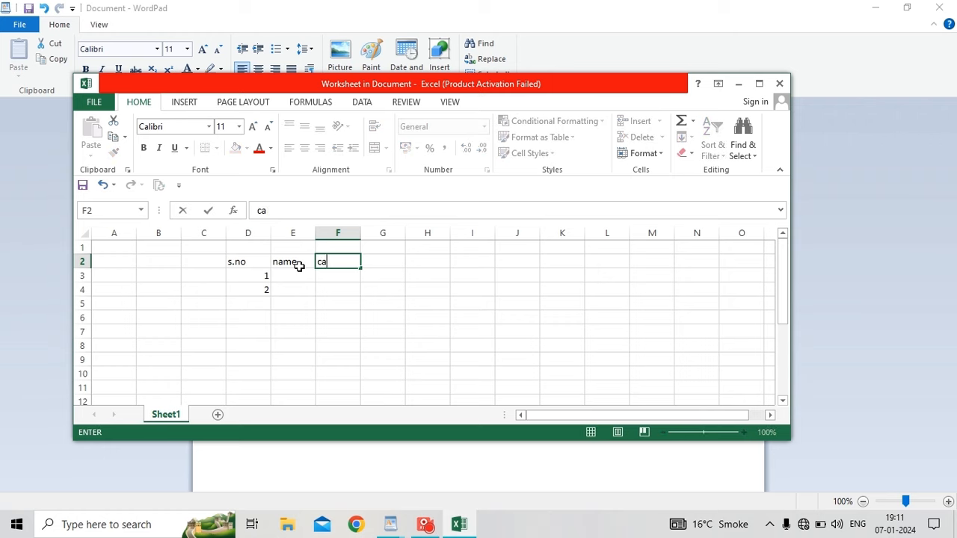
key("BackSpace")
type("lass")
key("Tab")
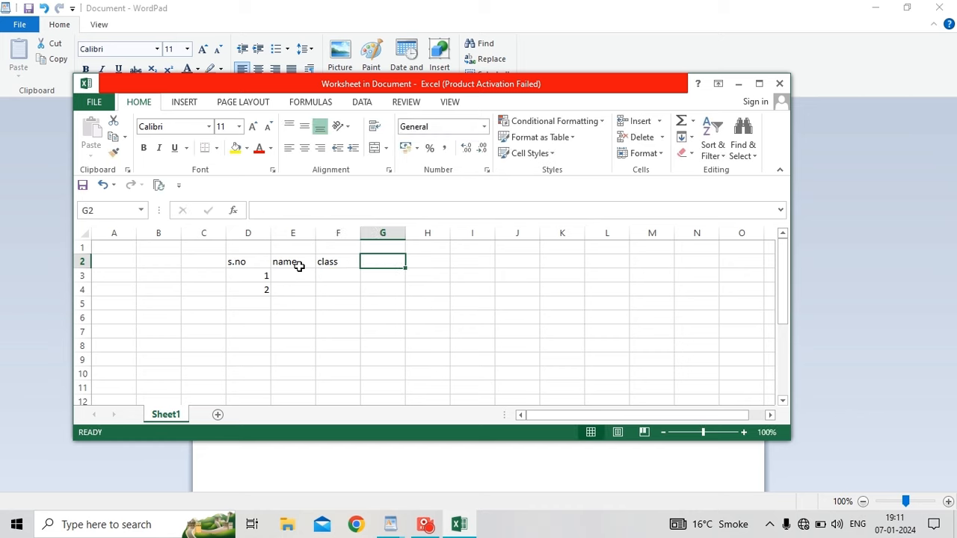
type("rollno")
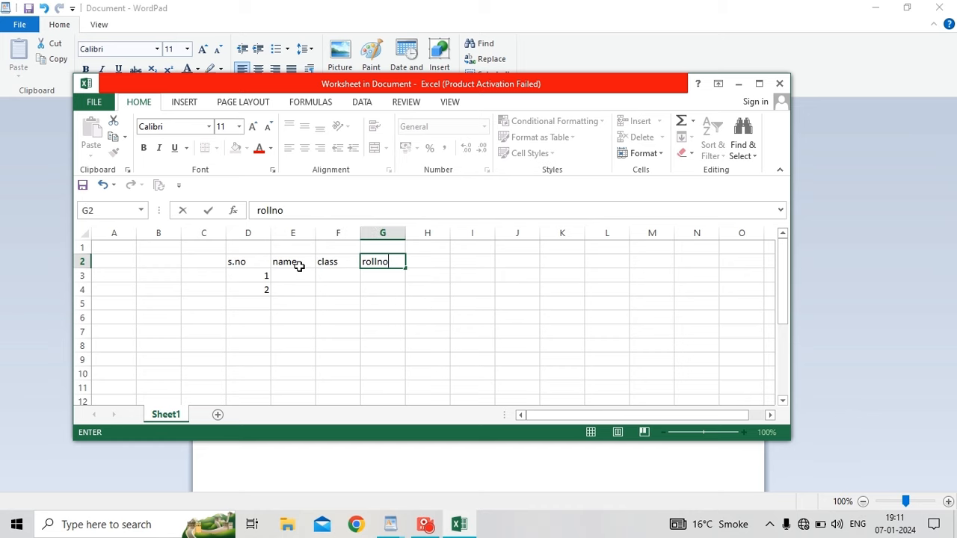
key("Return")
Enter the two students' names in cells E3 and E4.
key("Left")
key("Left")
key("Left")
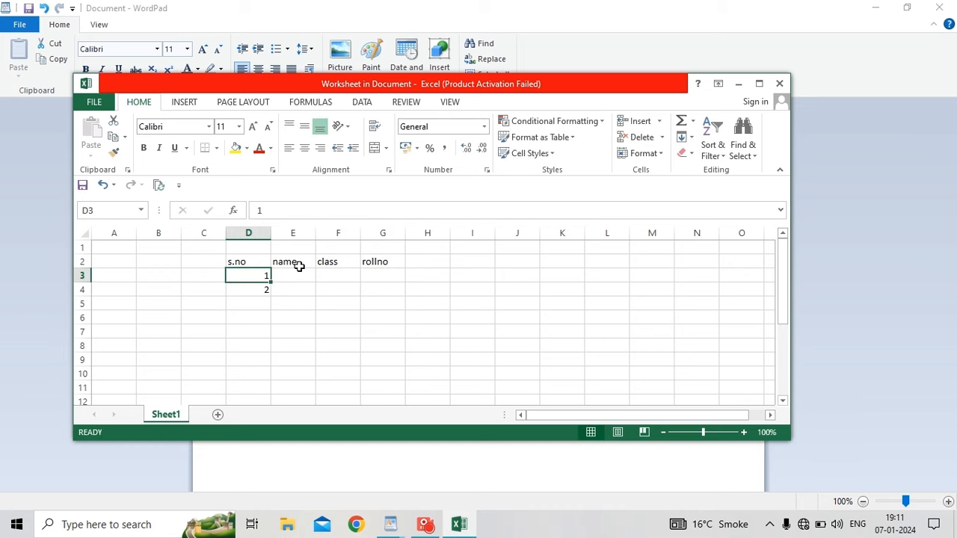
key("Right")
type("po")
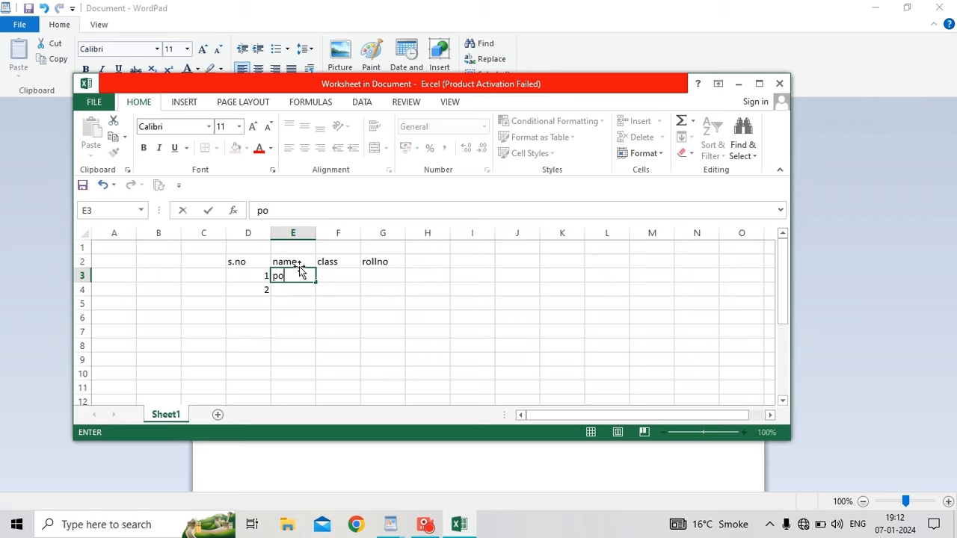
type("oja")
key("Return")
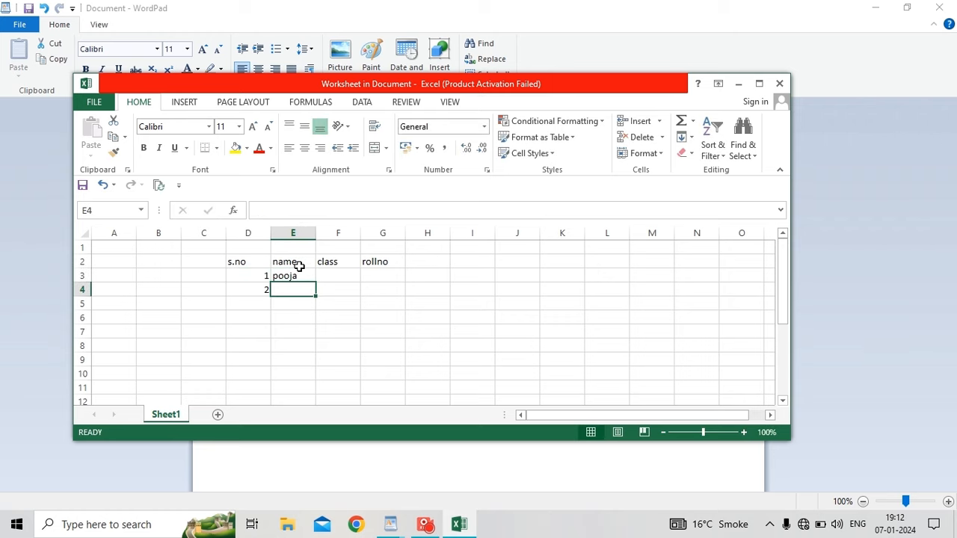
type("ni")
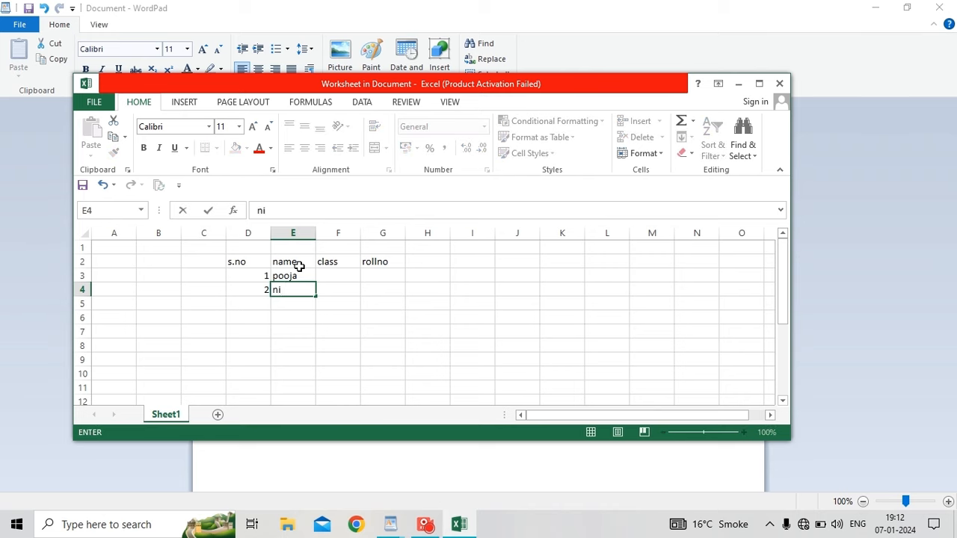
type("shs\\")
key("BackSpace")
key("BackSpace")
type("a")
key("Right")
Fill in class 12 for both students, with roll numbers 456 and 123.
key("Up")
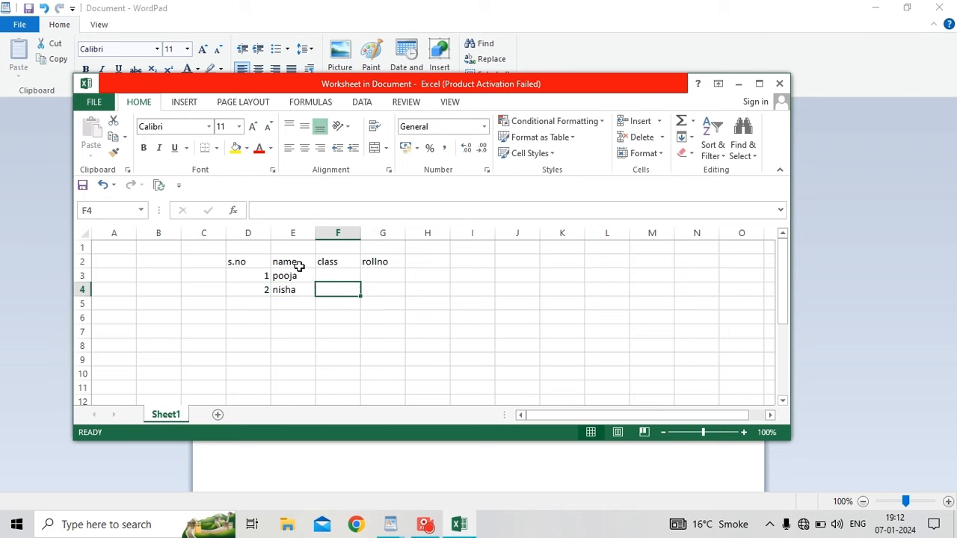
type("12")
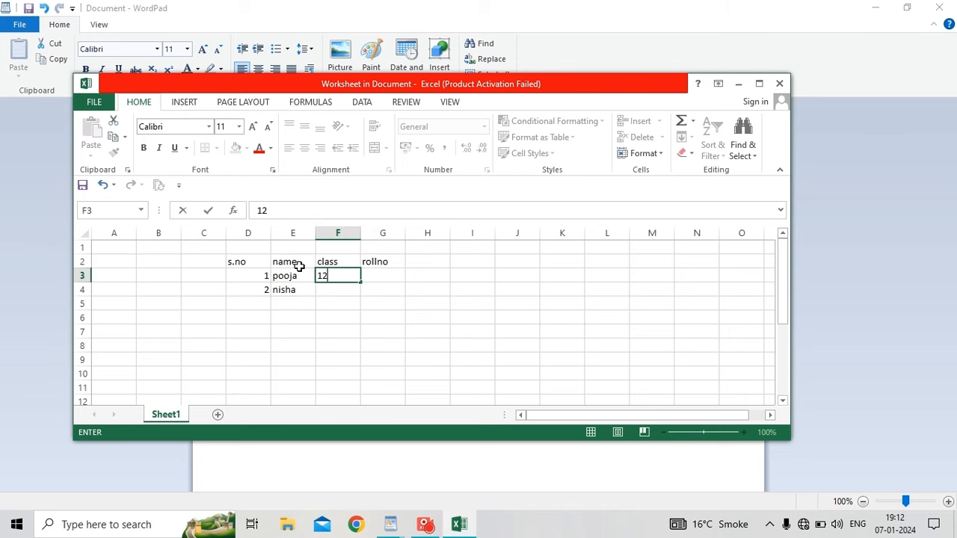
key("Return")
type("12")
key("Right")
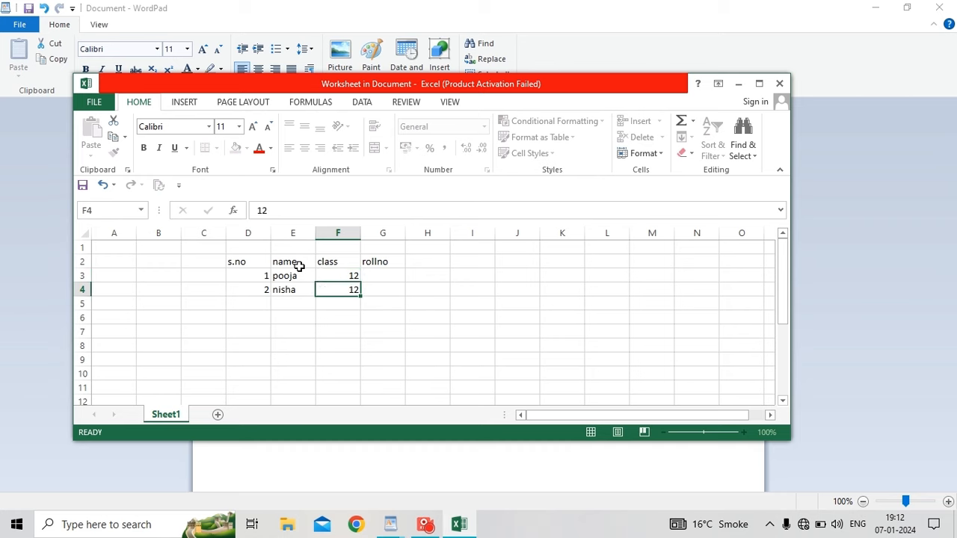
key("Up")
type("456")
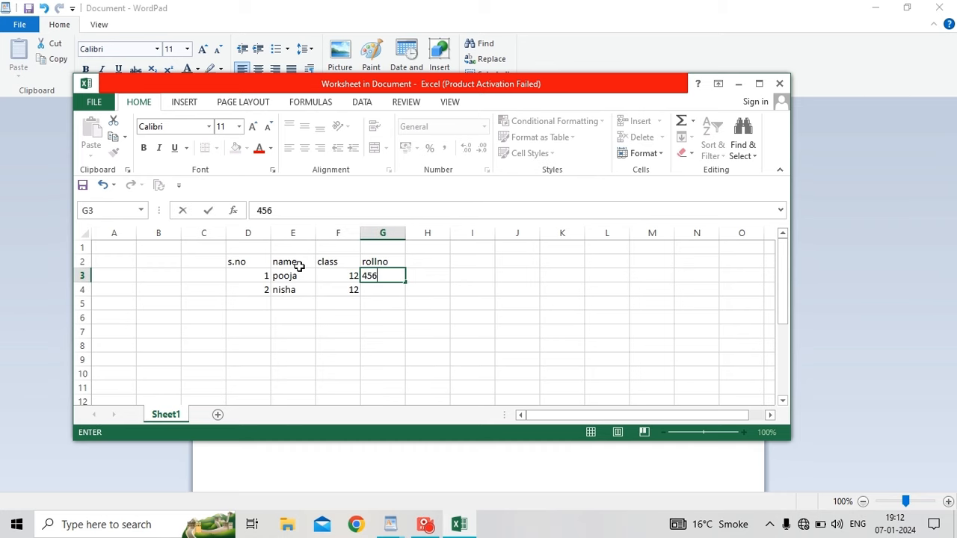
key("Return")
type("123")
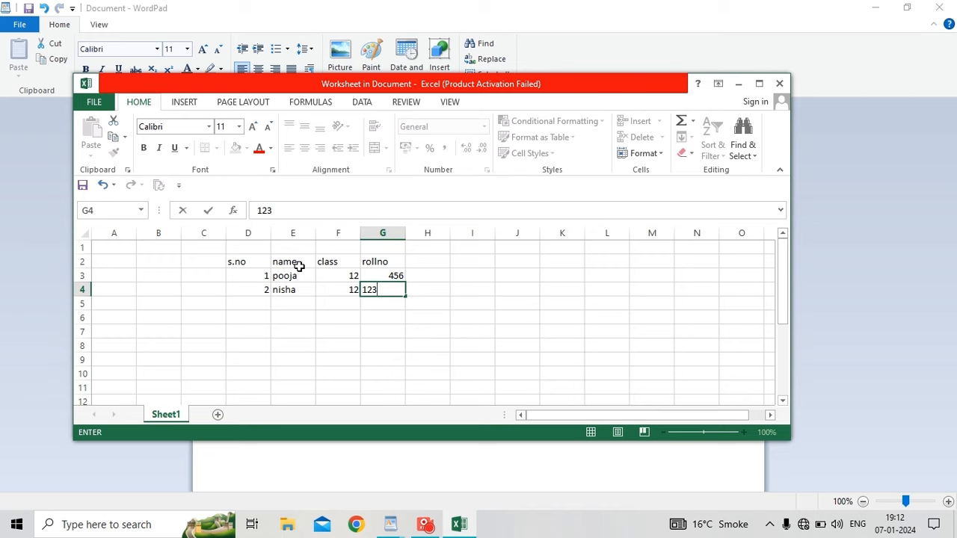
key("Return")
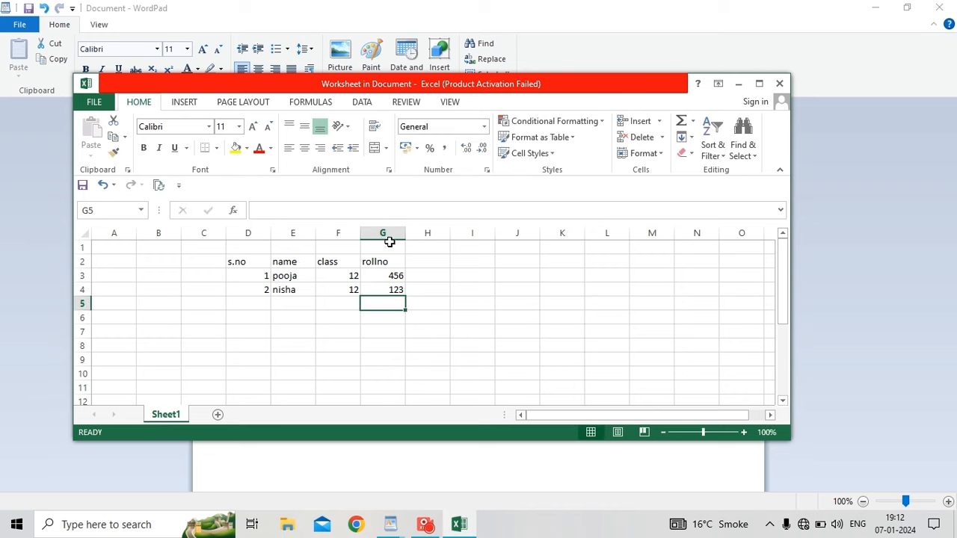
Close the Excel editor and embed a new blank Paintbrush Picture object in the document.
left_click(779, 85)
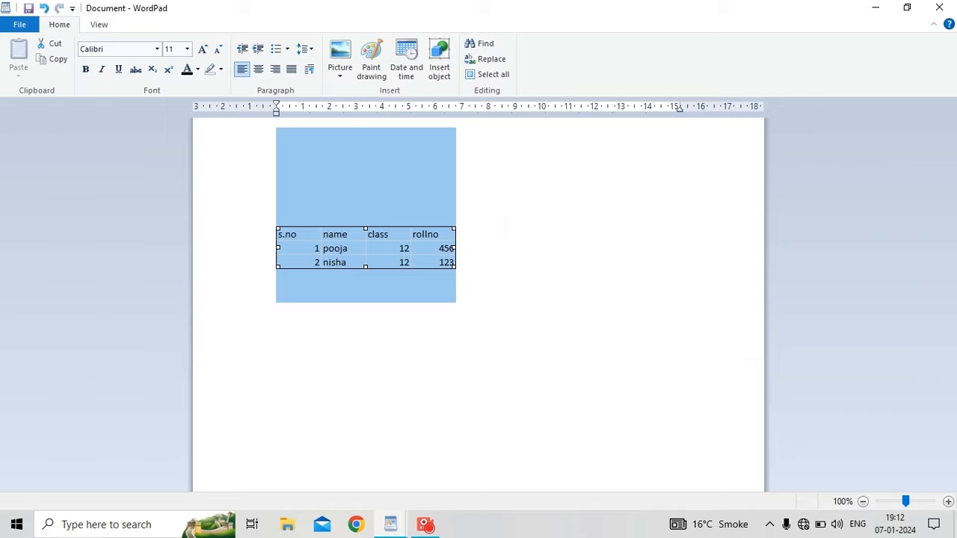
left_click(457, 266)
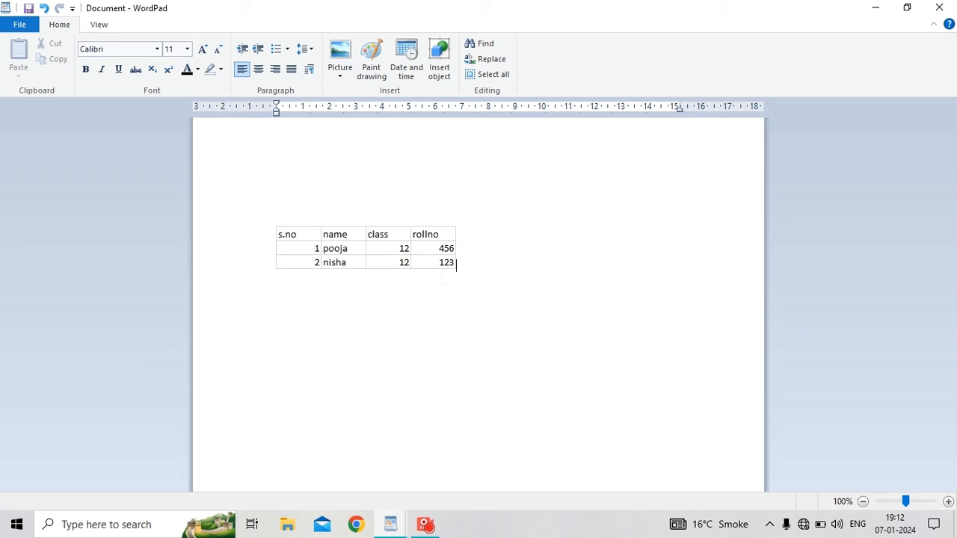
left_click(438, 75)
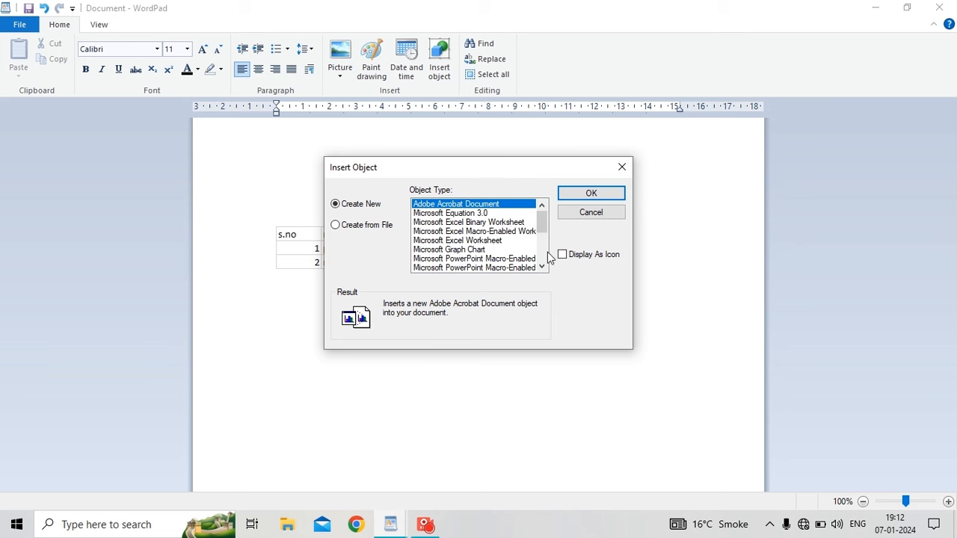
left_click(542, 267)
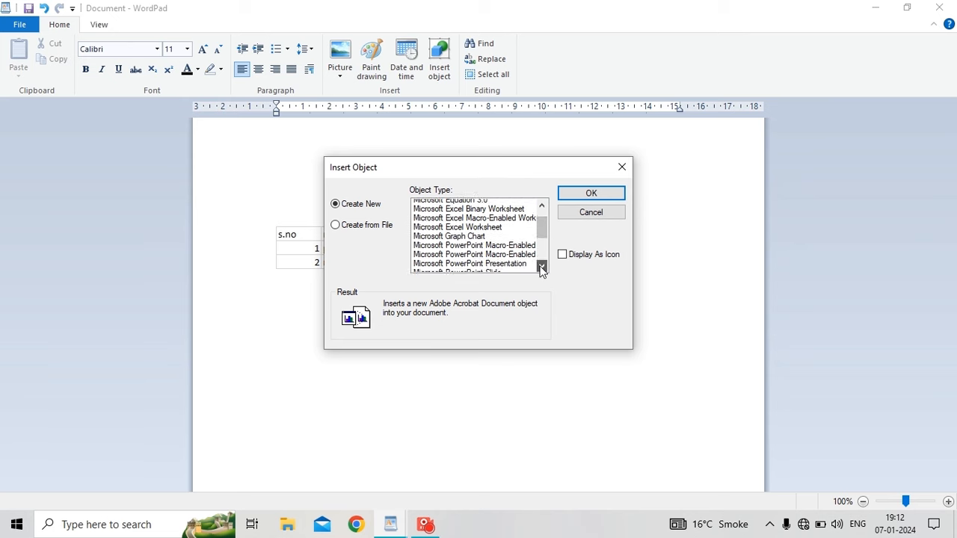
left_click(542, 267)
left_click(542, 267)
left_click(542, 267)
left_click(542, 267)
left_click(541, 266)
left_click(542, 267)
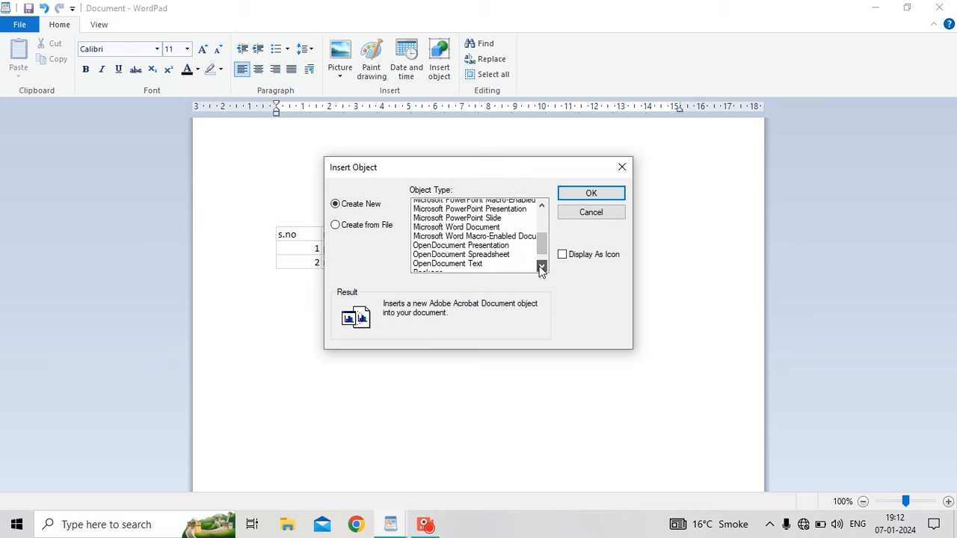
left_click(541, 267)
left_click(541, 267)
left_click(541, 267)
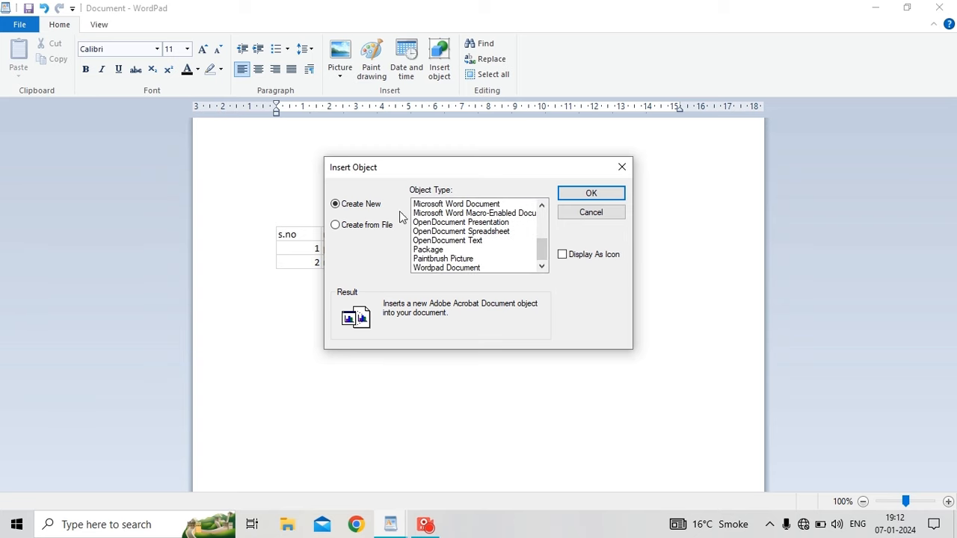
left_click(454, 259)
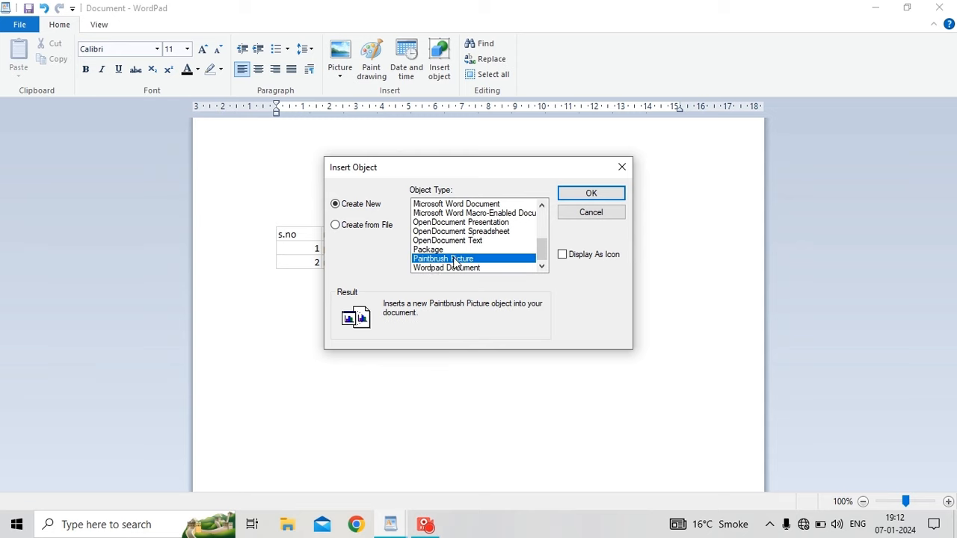
left_click(592, 191)
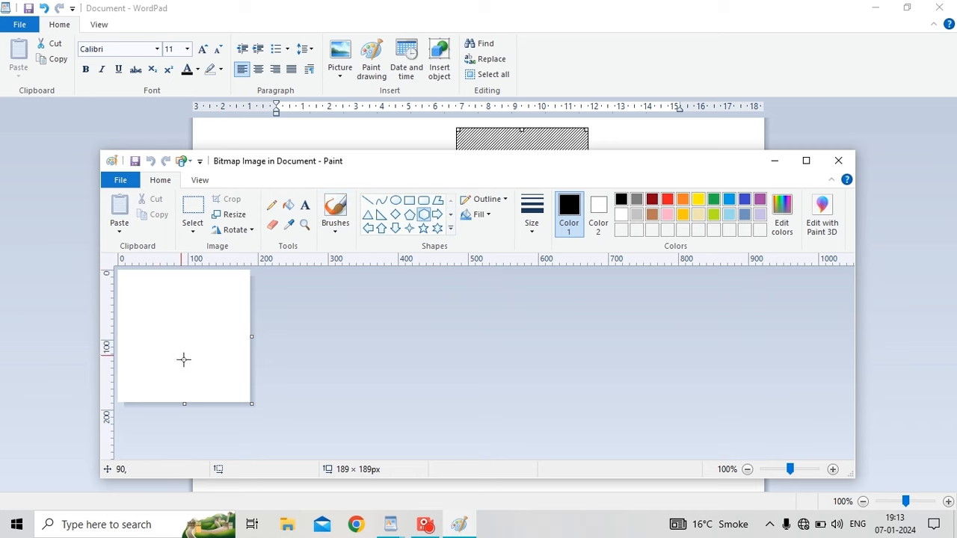
Draw a black hexagon on the blank canvas, fill it grey, and return to WordPad.
left_click_drag(151, 295, 229, 391)
left_click(288, 204)
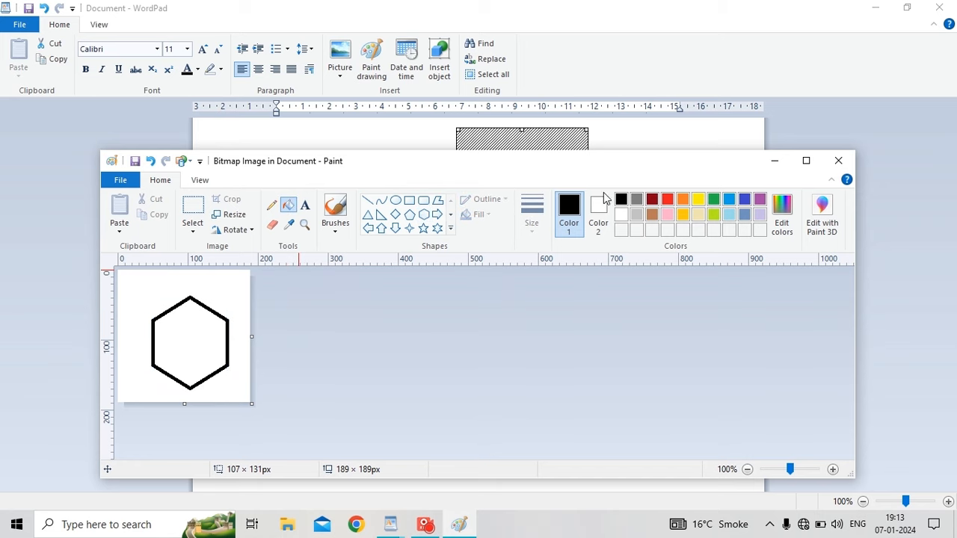
left_click(636, 199)
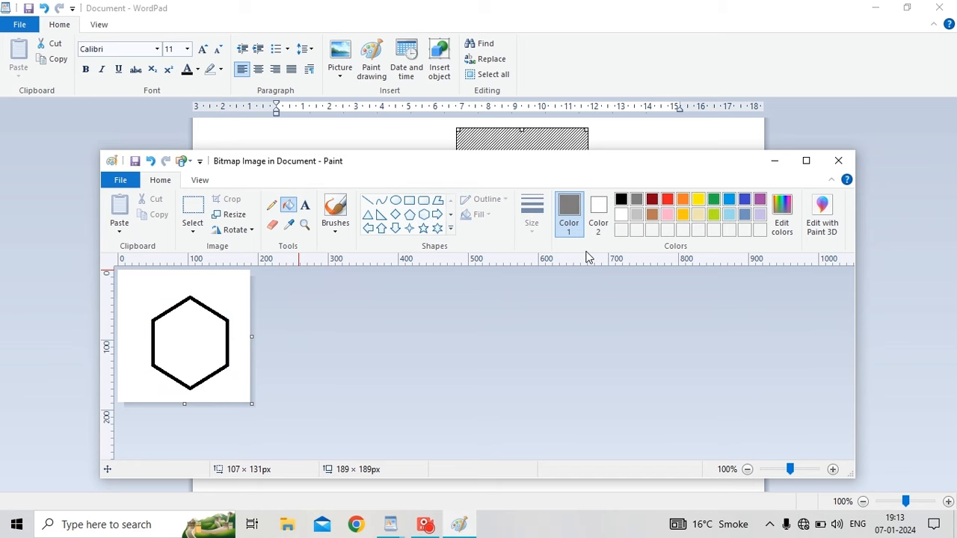
left_click(194, 343)
left_click(843, 170)
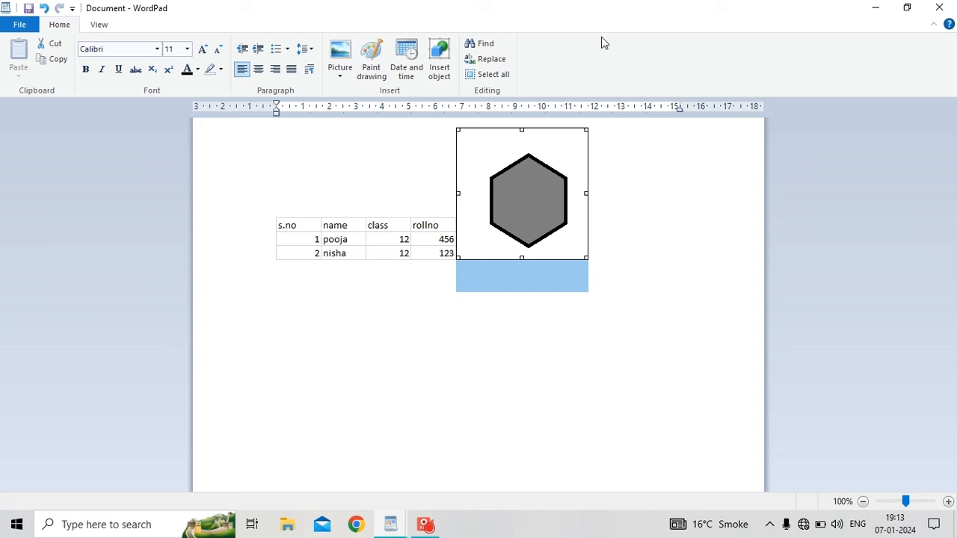
Undo the inserted table and hexagon back to an empty document.
left_click(43, 8)
left_click(44, 9)
left_click(43, 8)
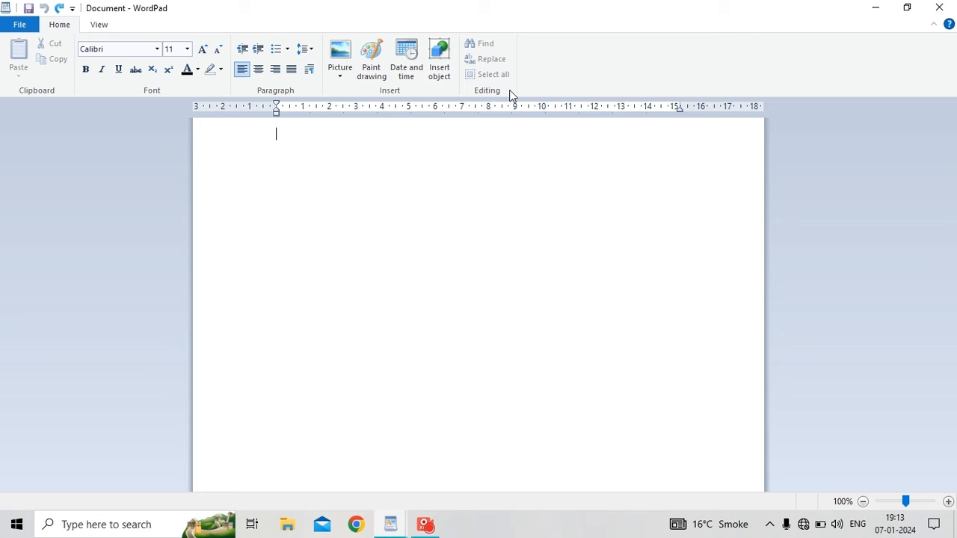
Type the practice line 'asdf;lkj asdf ;lkj ASDF ;LKJ asdf;lkj'.
type("a")
key("BackSpace")
type("asdf")
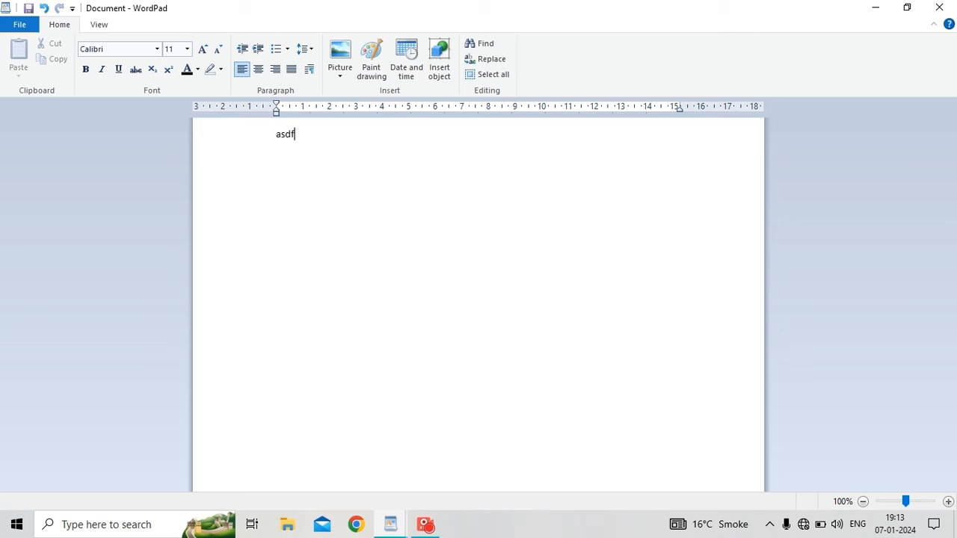
type(";lkjk")
key("BackSpace")
key("BackSpace")
type("asdf ;klj")
key("BackSpace")
key("BackSpace")
key("BackSpace")
type("lkj")
key("Caps_Lock")
type("ASDF ;KLJ")
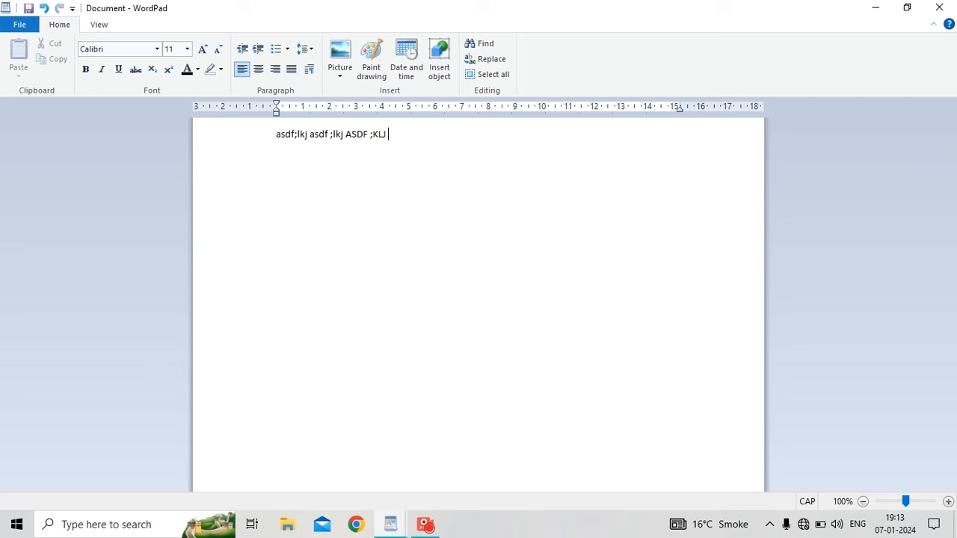
key("BackSpace")
key("BackSpace")
type("LKJ")
key("Caps_Lock")
type("asdf  ;lkj")
key("BackSpace")
key("BackSpace")
key("BackSpace")
key("BackSpace")
key("BackSpace")
type(";lkj")
Copy the practice line and paste it repeatedly to fill about ten paragraphs.
key("ctrl+a")
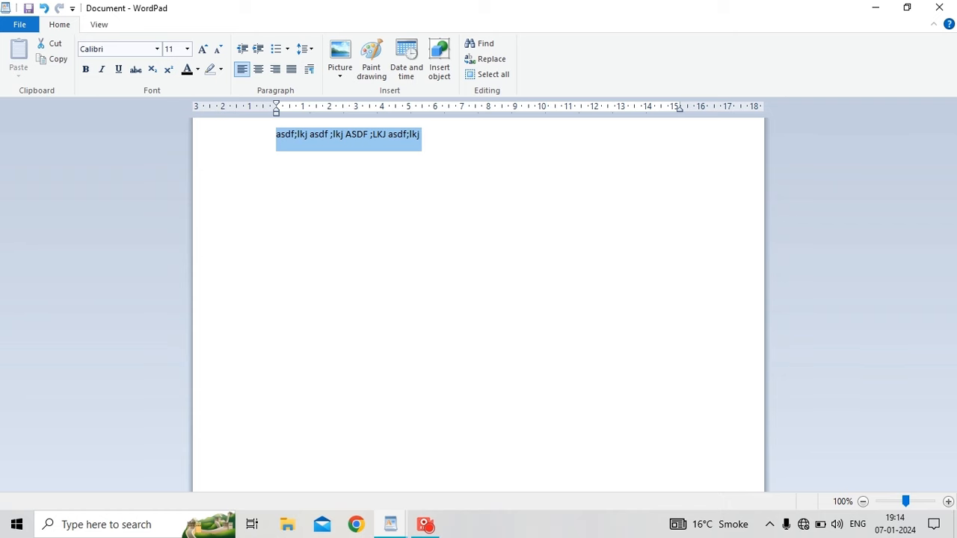
key("ctrl+c")
key("ctrl+v")
key("ctrl+v")
key("ctrl+v")
key("ctrl+v")
key("ctrl+v")
key("ctrl+v")
key("ctrl+v")
key("ctrl+v")
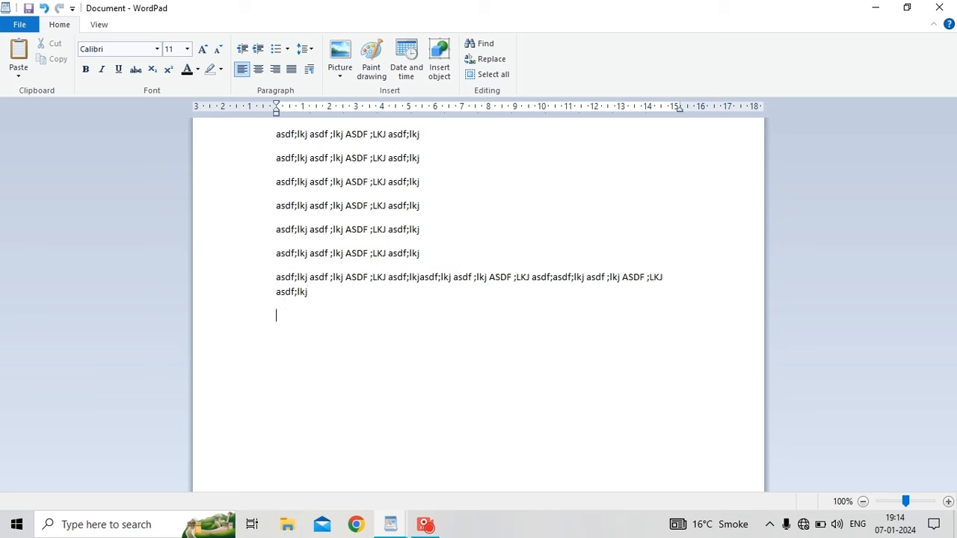
key("BackSpace")
key("ctrl+v")
key("BackSpace")
key("BackSpace")
key("BackSpace")
key("ctrl+v")
key("BackSpace")
key("BackSpace")
key("BackSpace")
key("BackSpace")
key("BackSpace")
key("BackSpace")
key("BackSpace")
key("BackSpace")
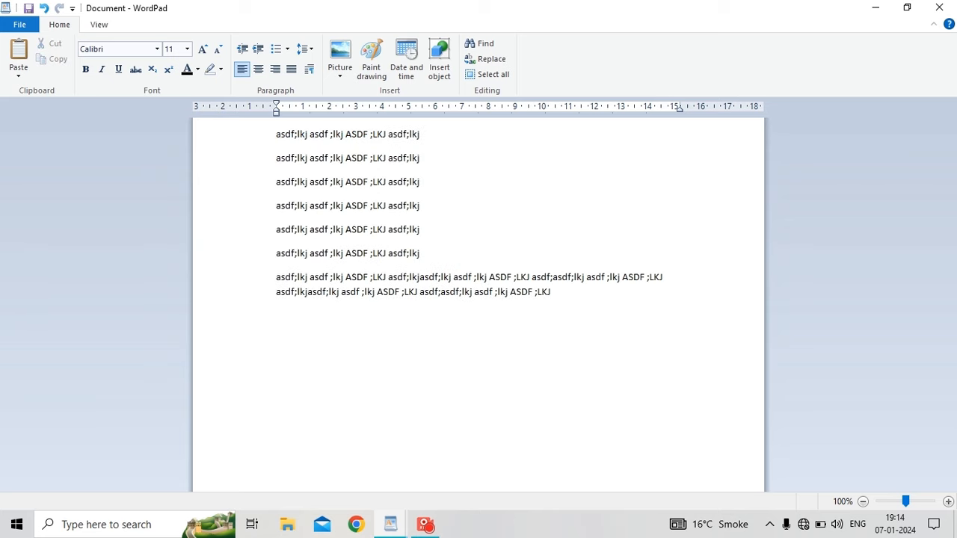
key("ctrl+v")
key("ctrl+v")
key("ctrl+v")
key("ctrl+v")
key("BackSpace")
key("BackSpace")
key("BackSpace")
key("ctrl+v")
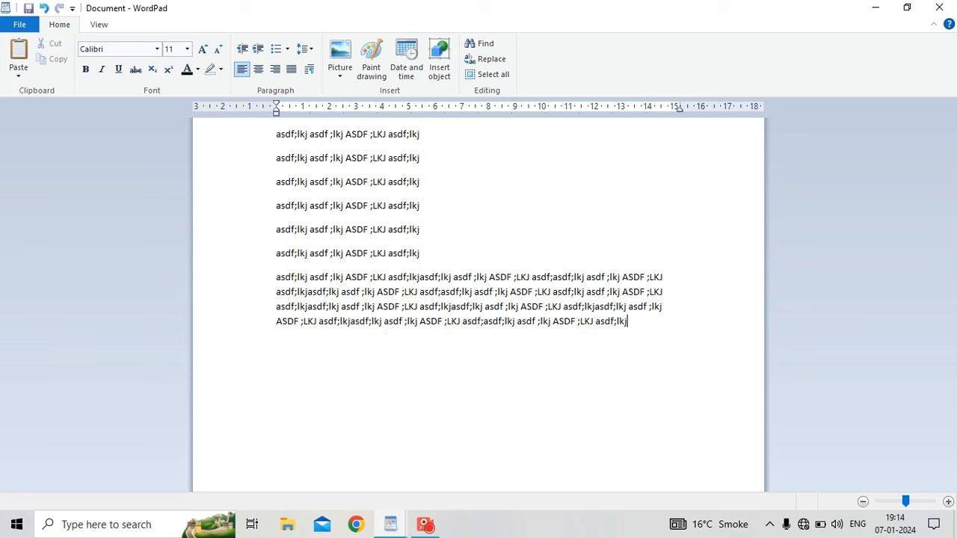
key("ctrl+v")
key("Return")
key("ctrl+v")
key("Return")
key("ctrl+v")
key("BackSpace")
key("BackSpace")
key("BackSpace")
key("ctrl+v")
key("Return")
key("ctrl+v")
key("Return")
key("BackSpace")
key("ctrl+v")
key("ctrl+v")
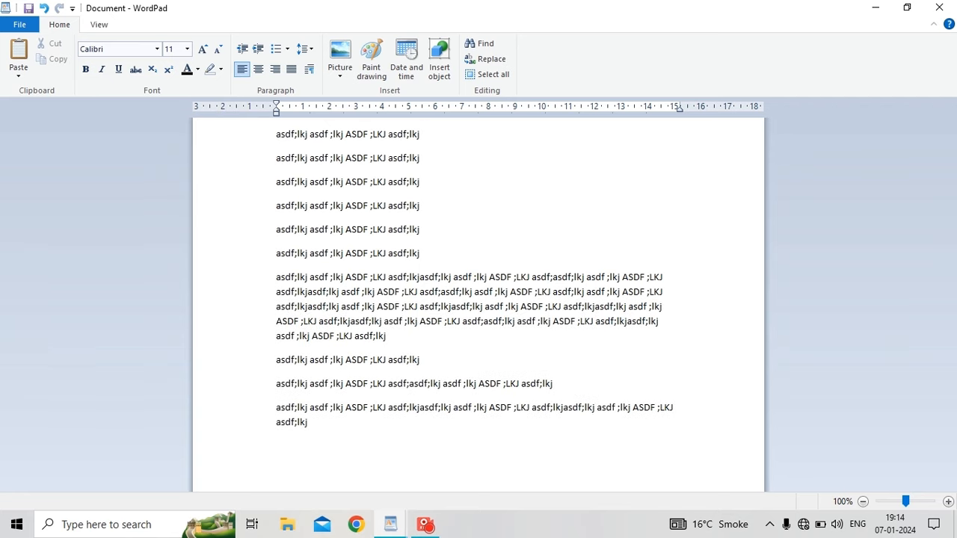
Search for 'asdf' and step through successive matches in the practice lines.
left_click(482, 49)
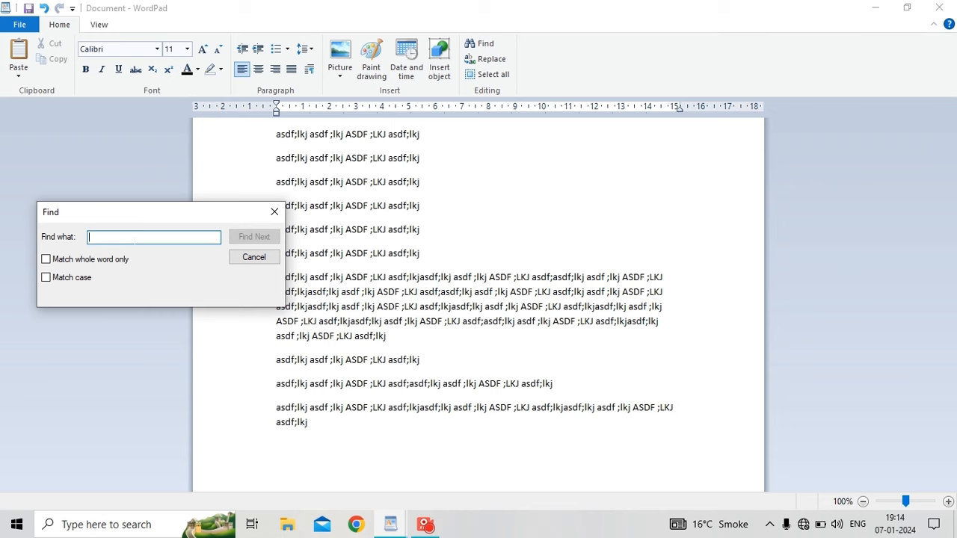
type("asd")
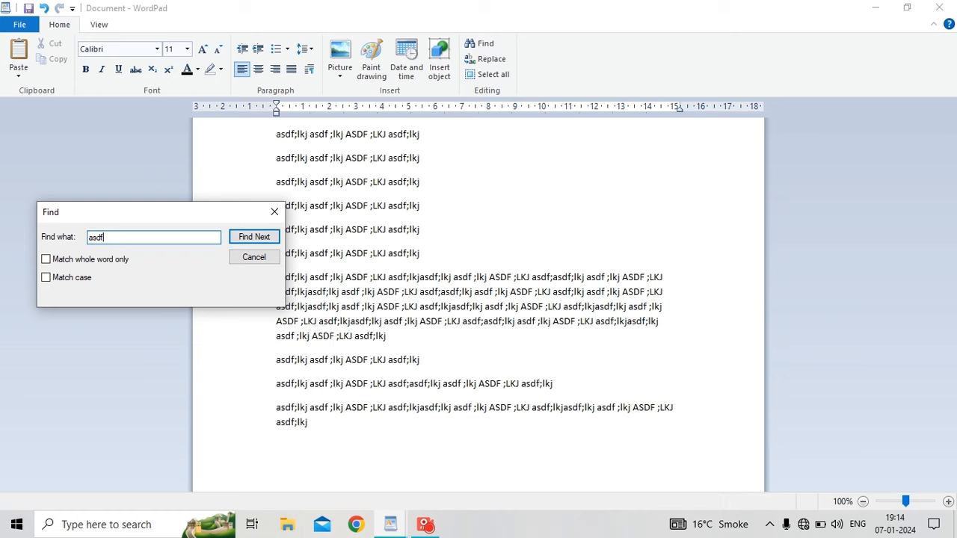
type("f")
left_click(251, 238)
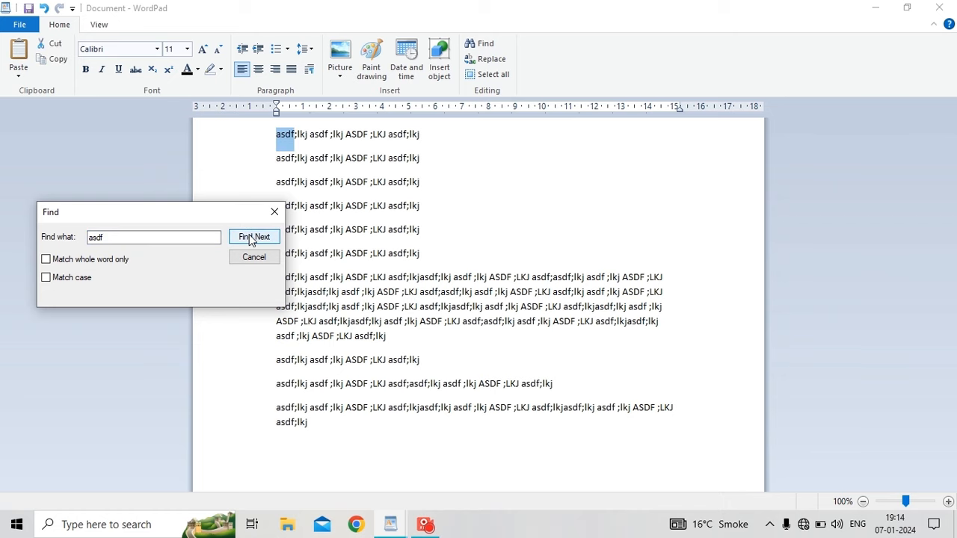
left_click(251, 238)
left_click(252, 237)
left_click(251, 238)
left_click(252, 238)
left_click(251, 238)
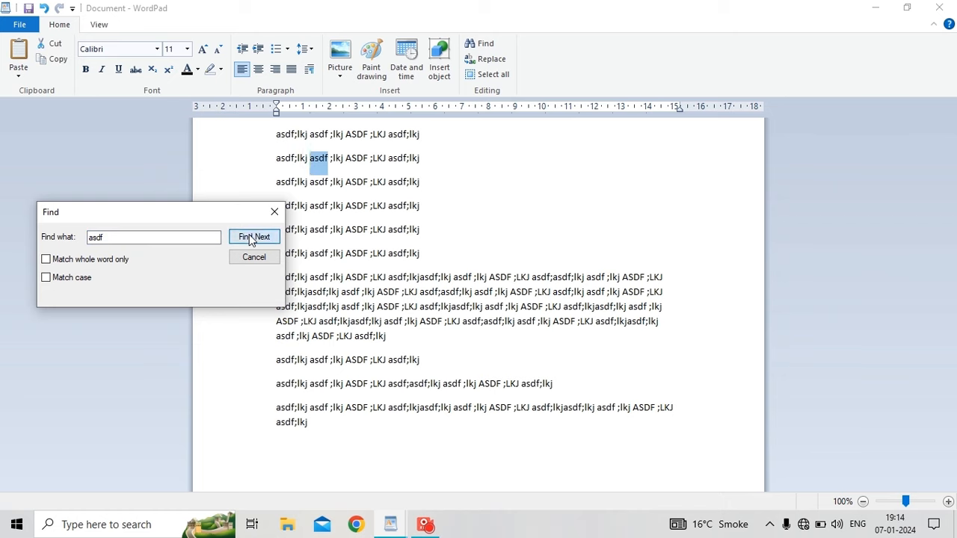
left_click(251, 238)
left_click(251, 238)
left_click(251, 238)
left_click(252, 238)
left_click(251, 238)
left_click(251, 238)
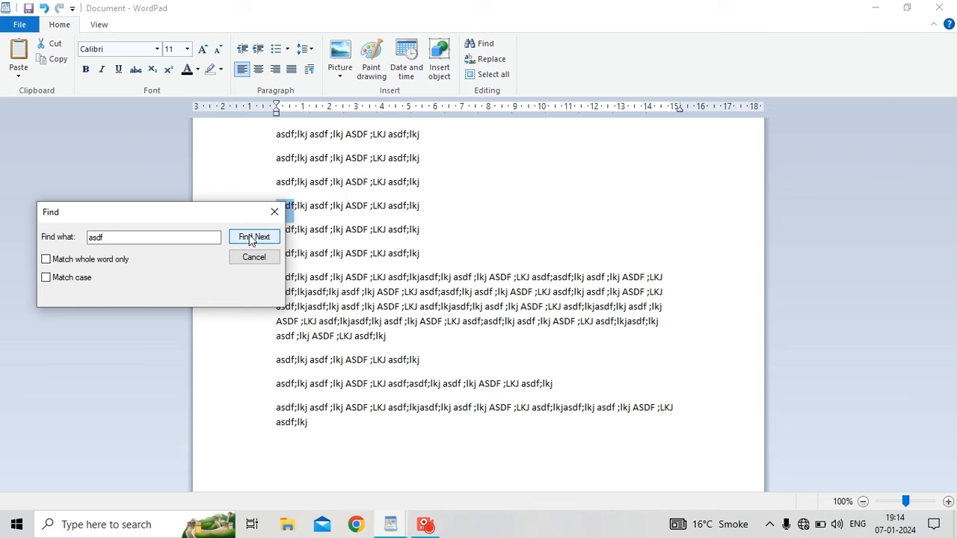
left_click(251, 238)
left_click(251, 237)
left_click(251, 237)
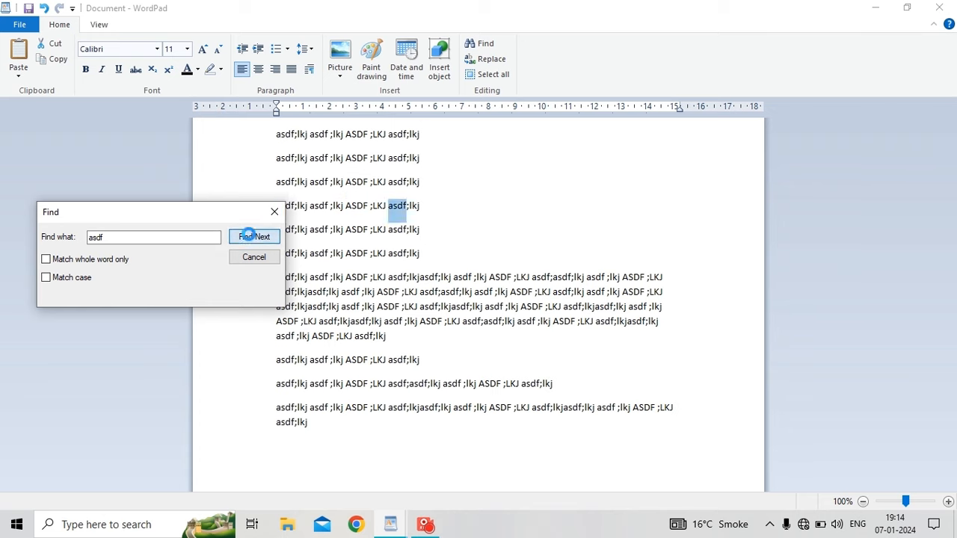
left_click(252, 238)
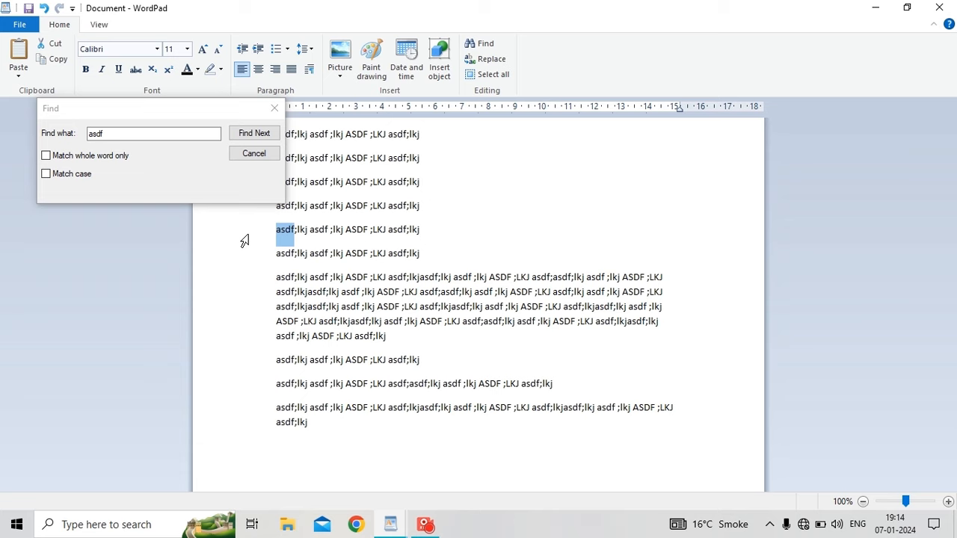
Turn on Match whole word only and Match case, then step through the exact asdf matches.
left_click(45, 155)
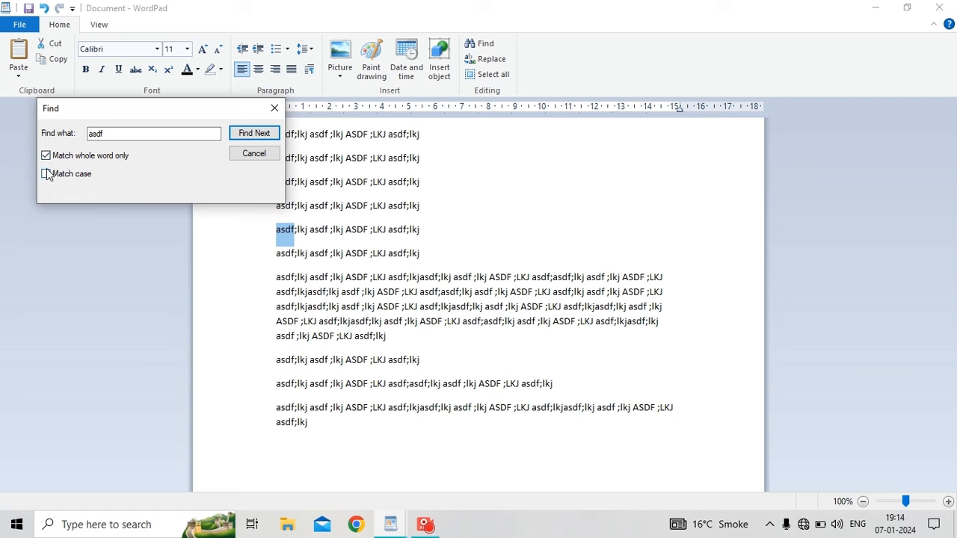
left_click(45, 174)
left_click(252, 136)
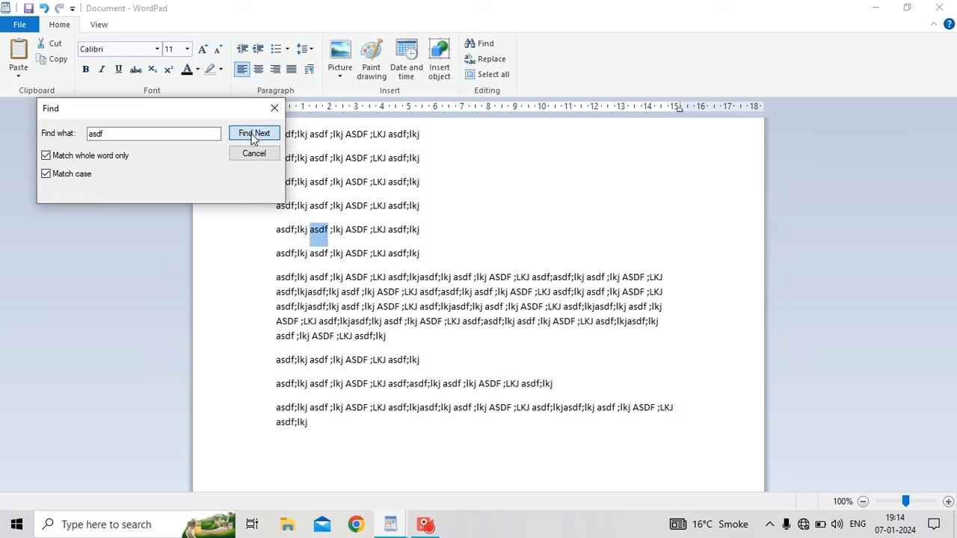
left_click(253, 136)
left_click(253, 136)
left_click(253, 136)
left_click(253, 136)
left_click(252, 136)
left_click(253, 136)
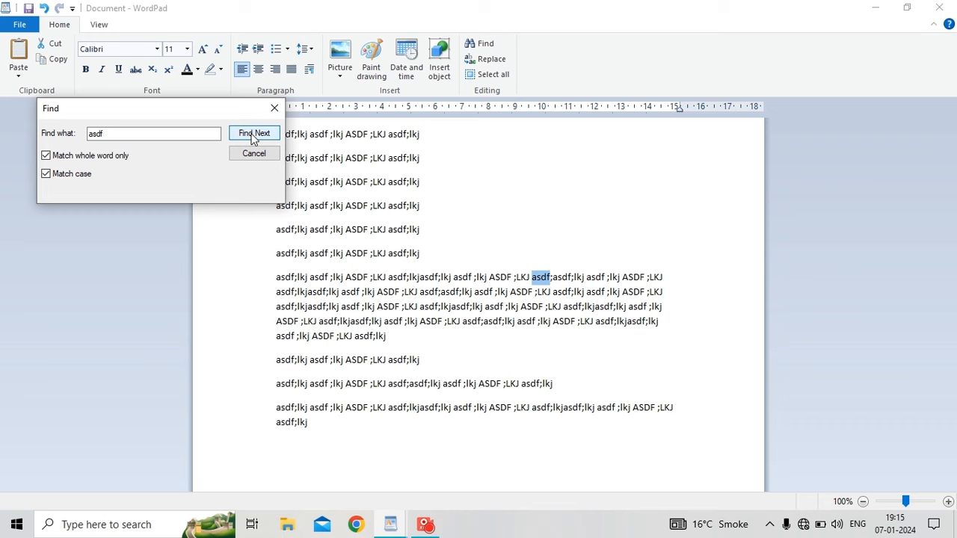
left_click(253, 136)
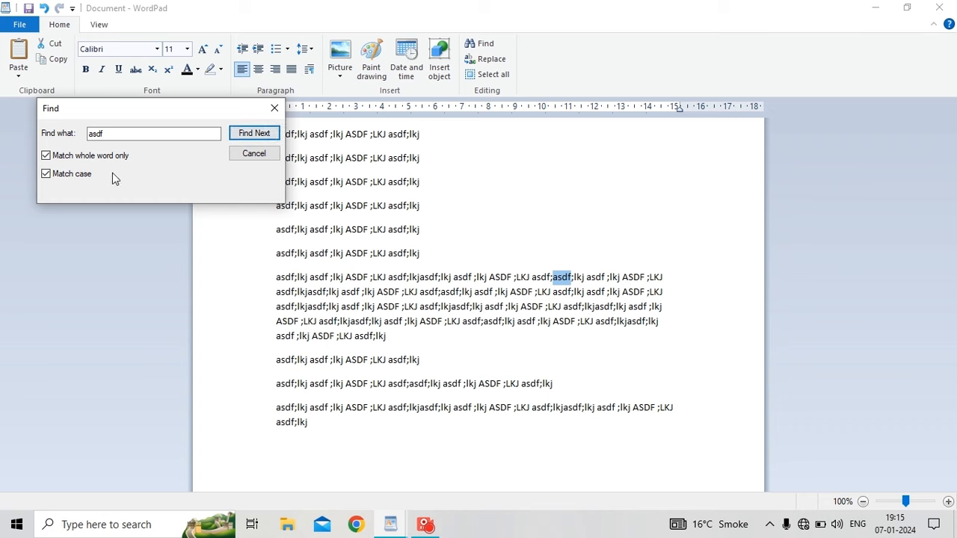
left_click(252, 137)
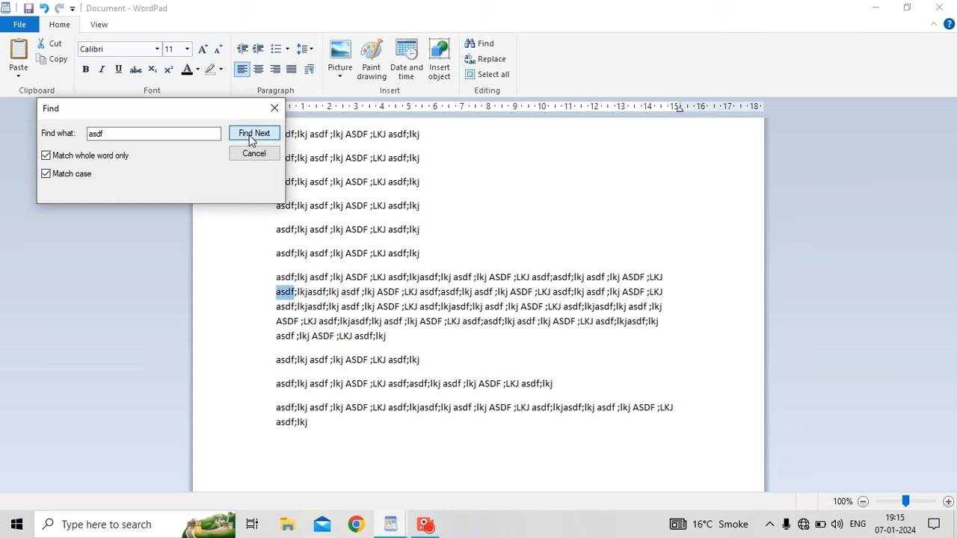
left_click(251, 138)
left_click(251, 137)
left_click(251, 138)
left_click(251, 137)
left_click(251, 137)
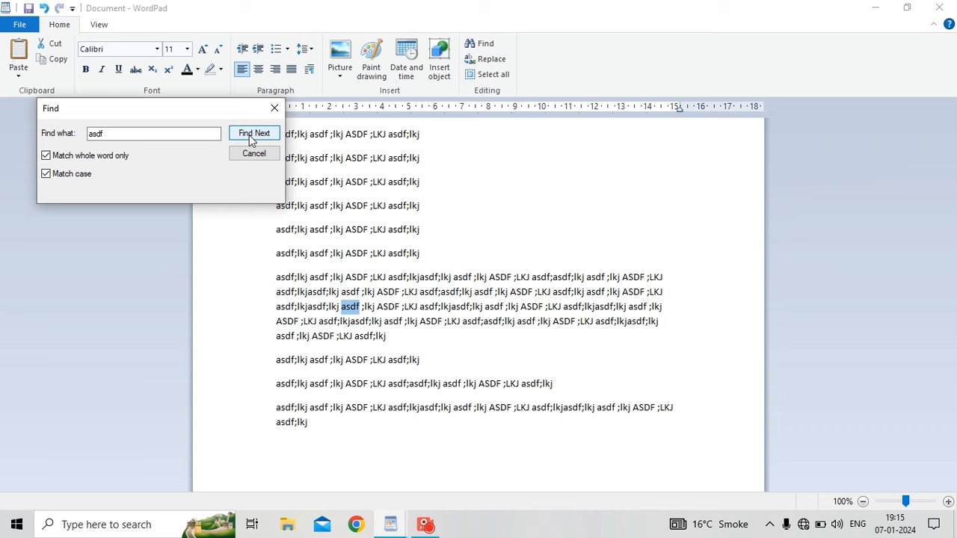
Turn off whole-word and case matching and step through the asdf matches again.
left_click(46, 156)
left_click(46, 174)
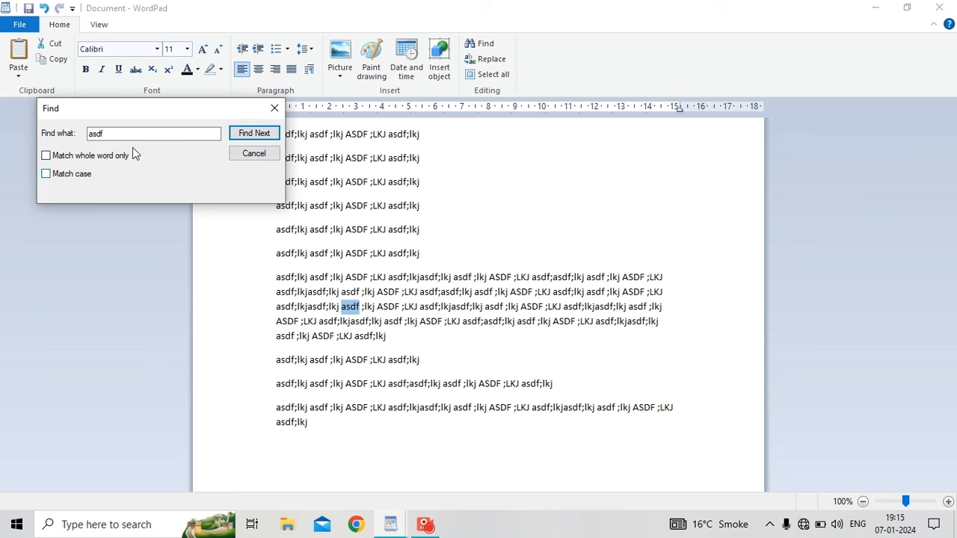
left_click(252, 139)
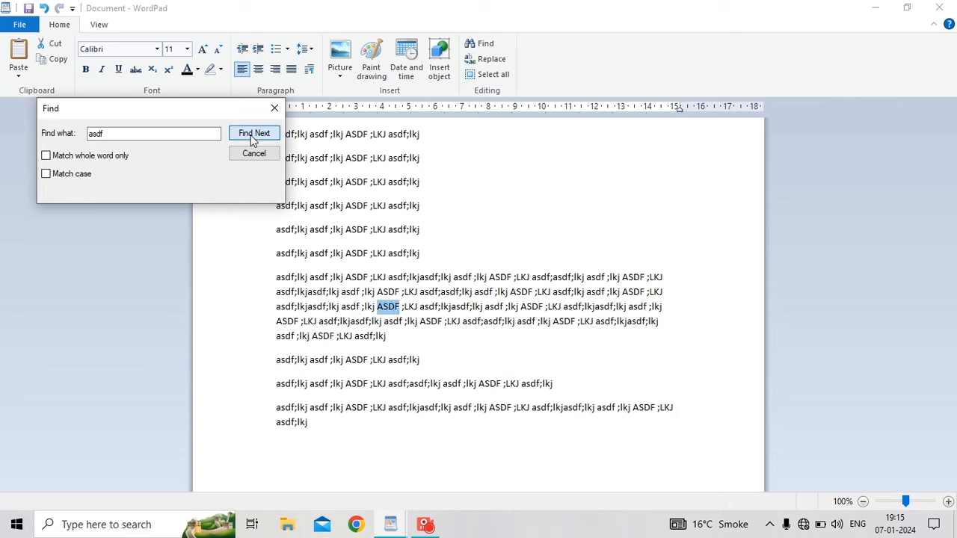
left_click(253, 139)
left_click(252, 139)
left_click(253, 139)
left_click(253, 139)
left_click(253, 139)
left_click(253, 139)
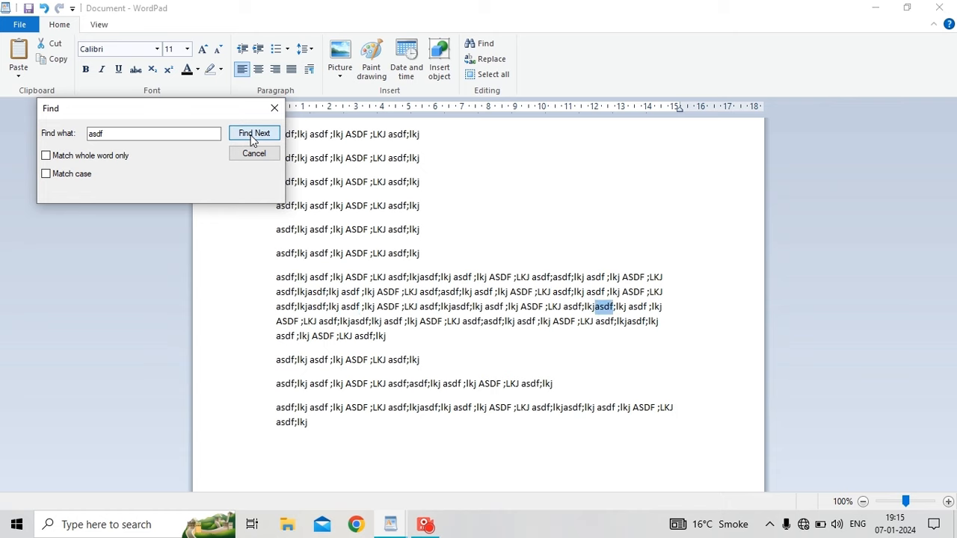
left_click(253, 139)
left_click(253, 139)
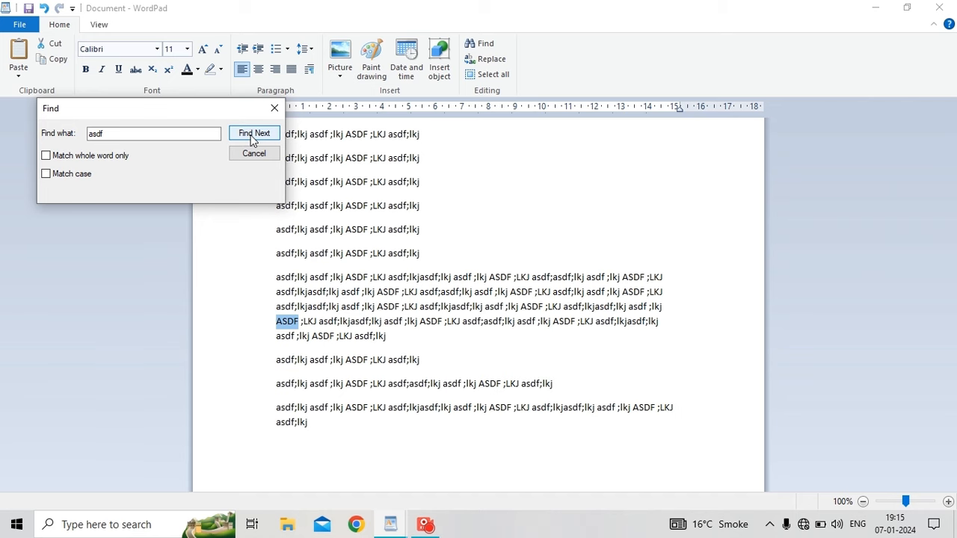
left_click(253, 140)
left_click(253, 139)
left_click(252, 139)
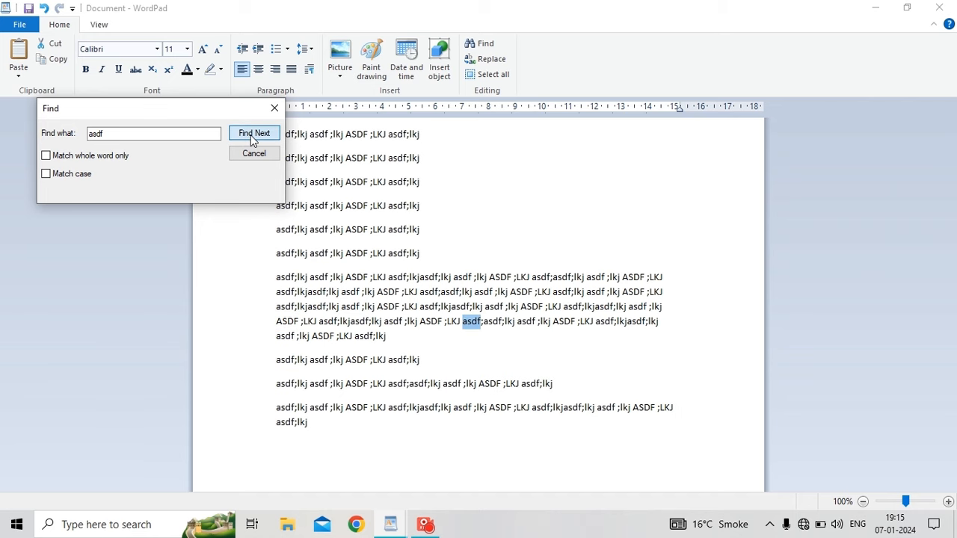
left_click(253, 139)
left_click(252, 139)
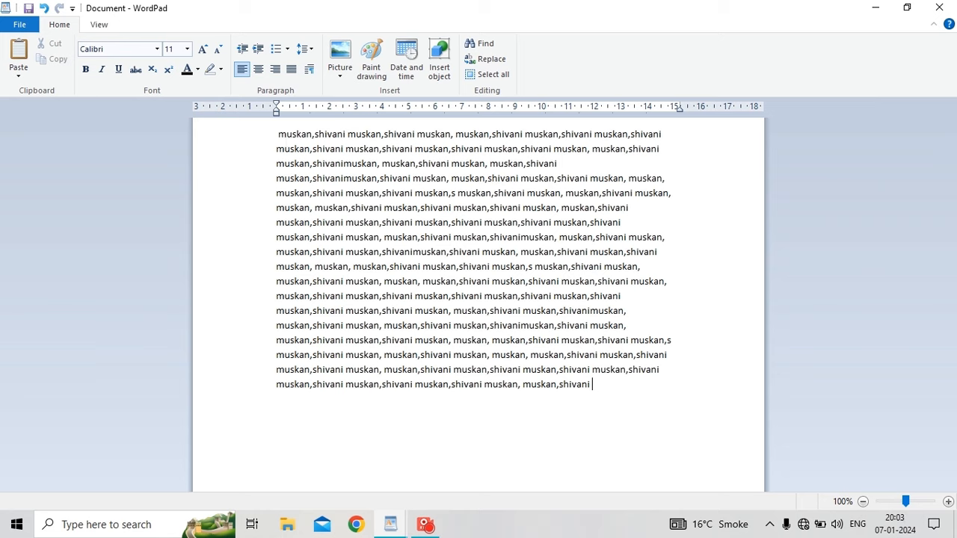
Replace all occurrences of the selected first name with the new name, then close the Replace dialog.
left_click_drag(277, 135, 307, 136)
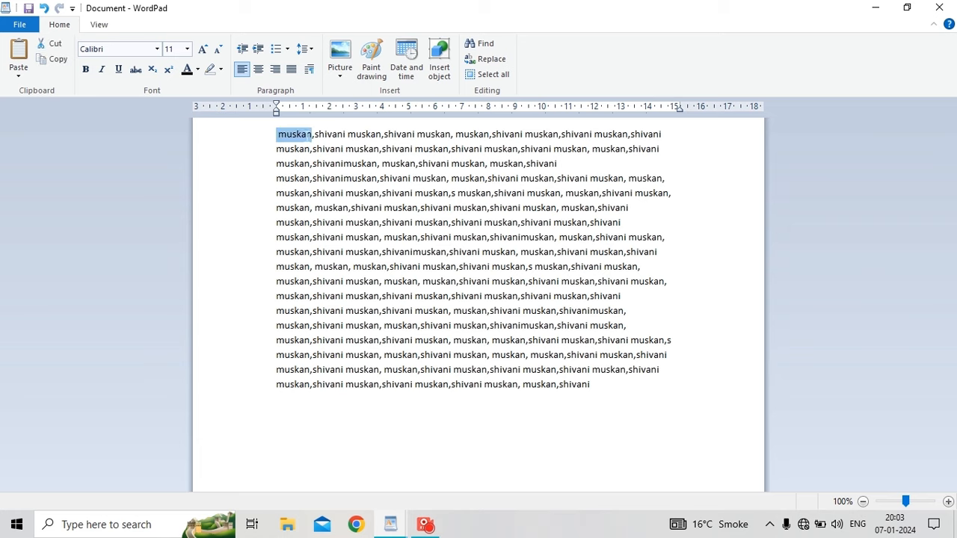
left_click(488, 59)
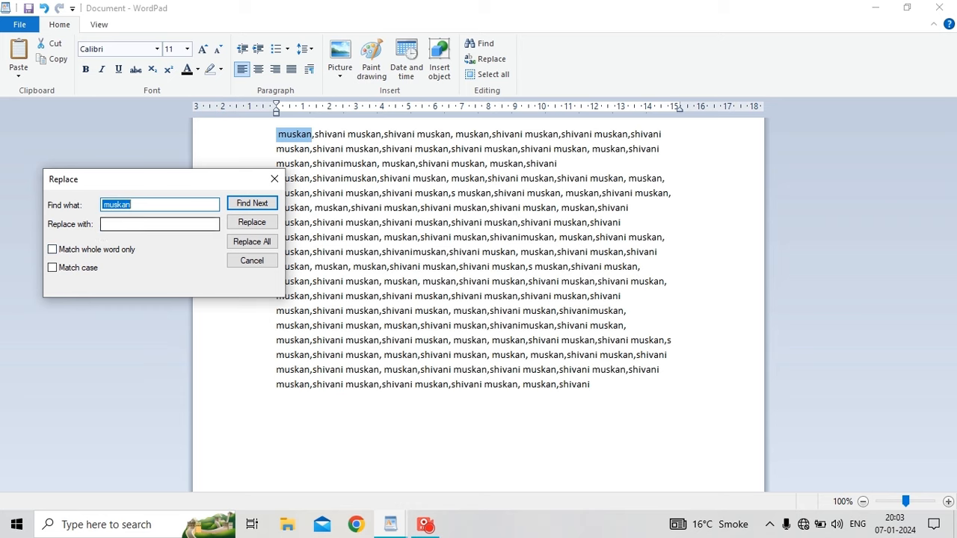
key("Tab")
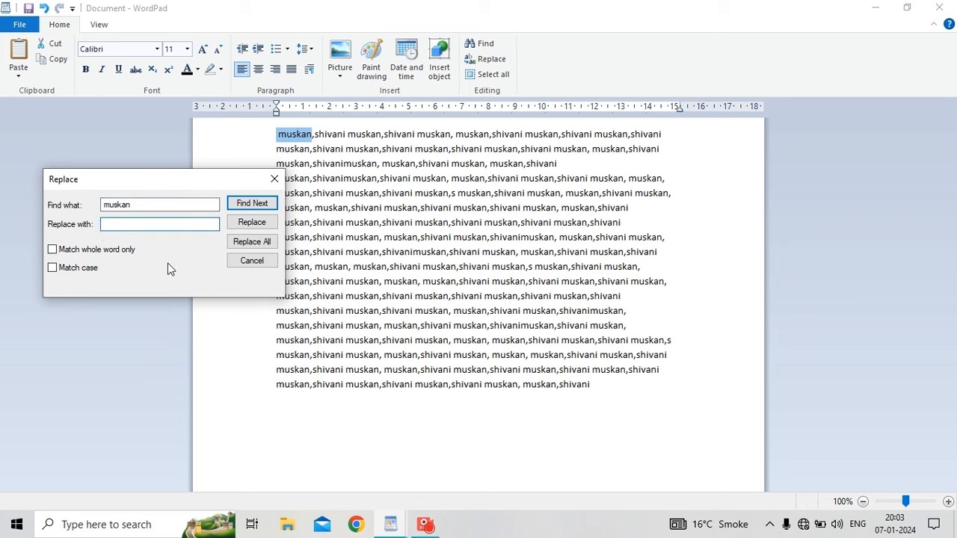
type("ajay")
left_click(235, 243)
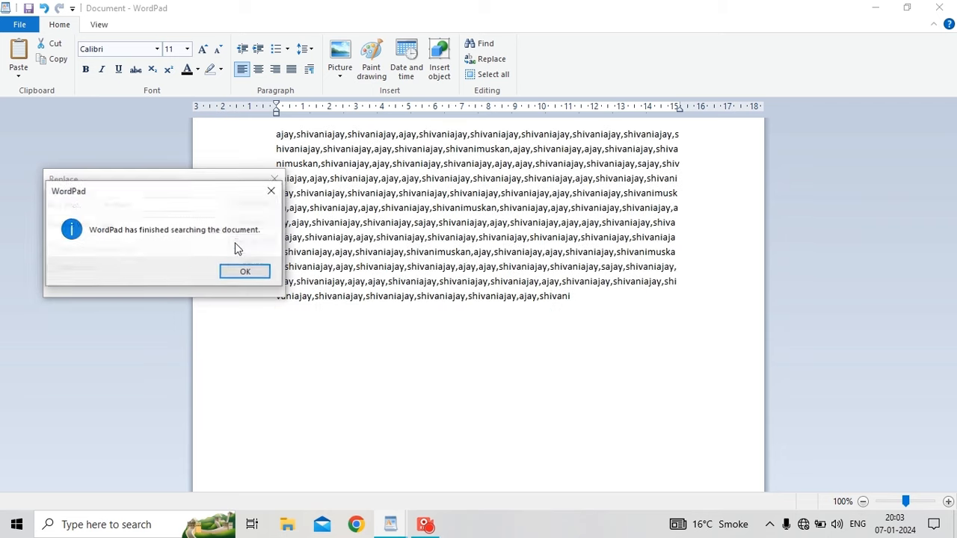
left_click(272, 190)
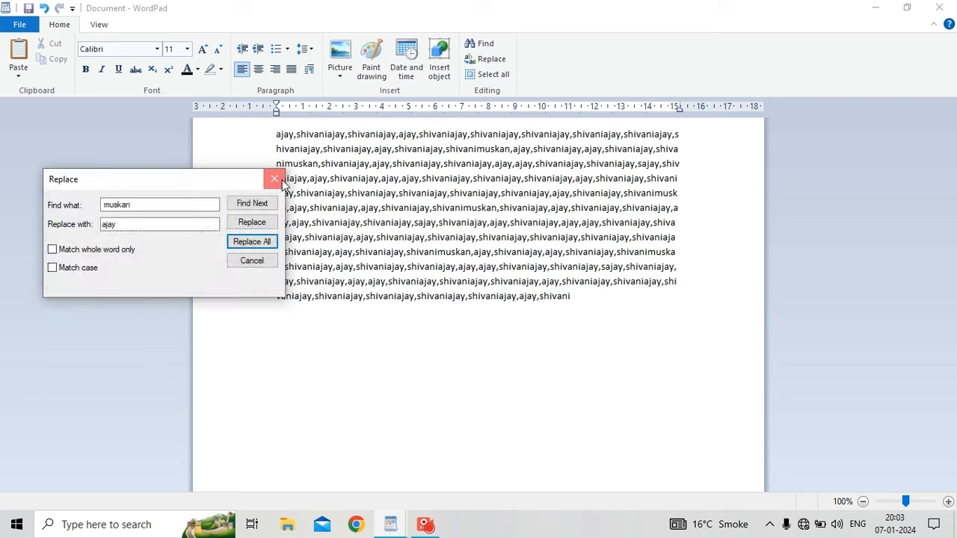
left_click(273, 180)
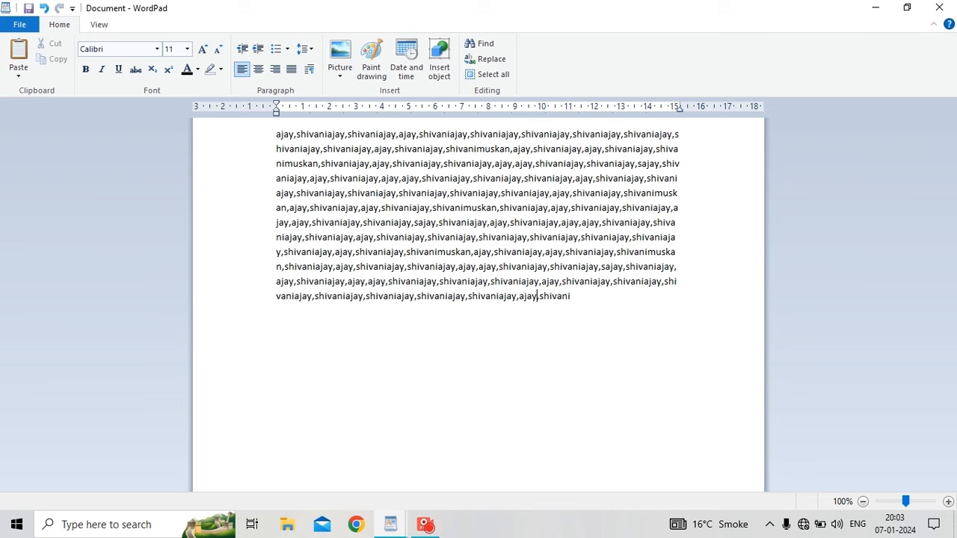
Clear all the document's text and the stray test letters, leaving an empty page.
key("ctrl+a")
key("Delete")
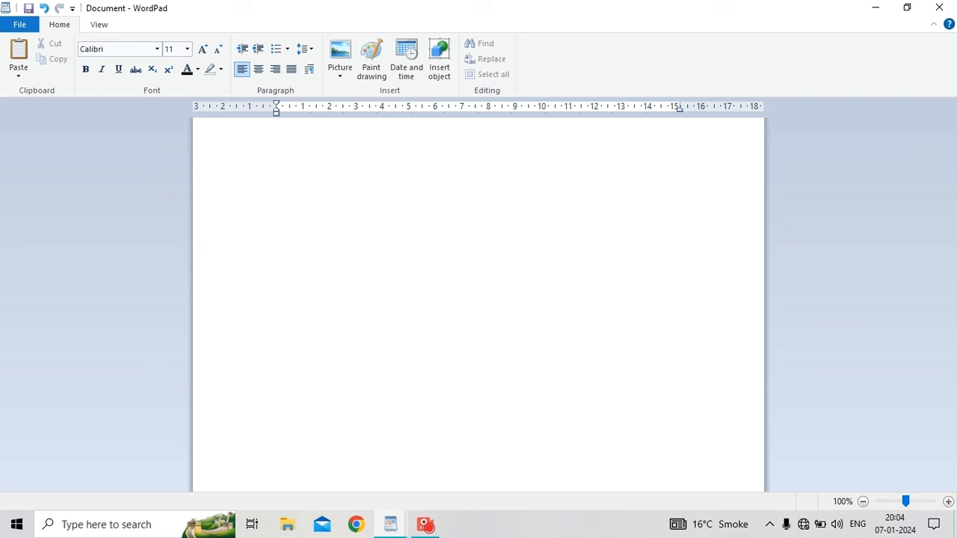
type("a")
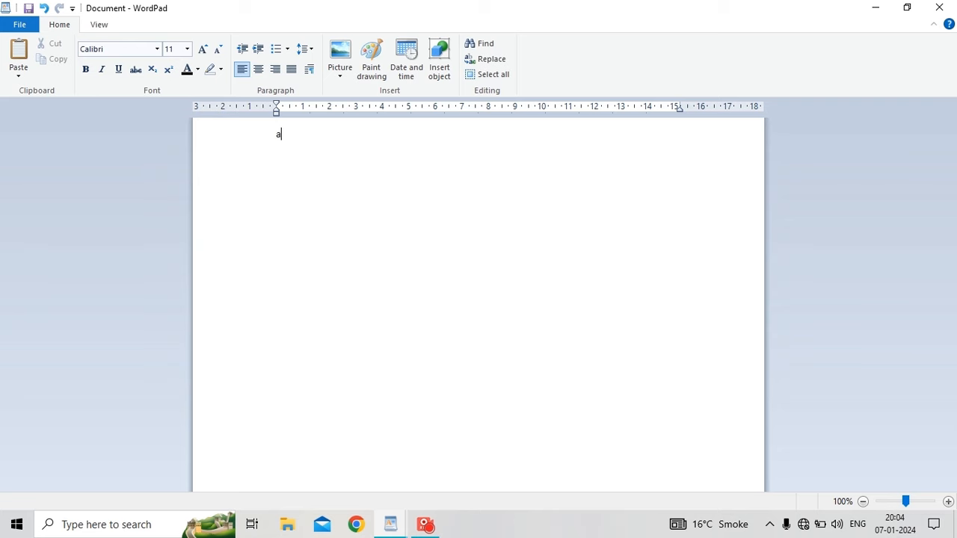
type("sdat")
key("BackSpace")
key("BackSpace")
type("asde")
key("ctrl+a")
key("BackSpace")
Type the line 'this is very beautiful place' and select all of it.
type("this is very beau")
key("BackSpace")
type("y beautiful place")
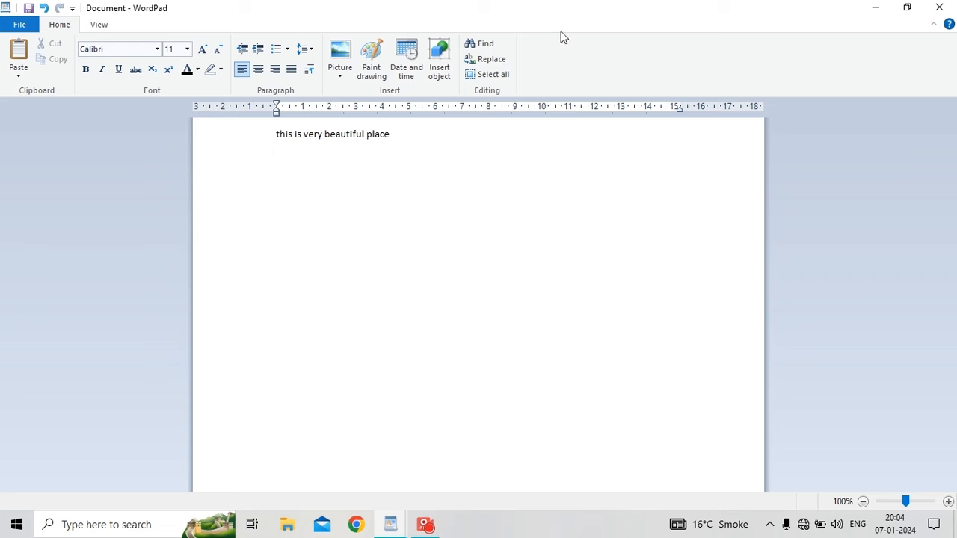
left_click(258, 157)
left_click(471, 131)
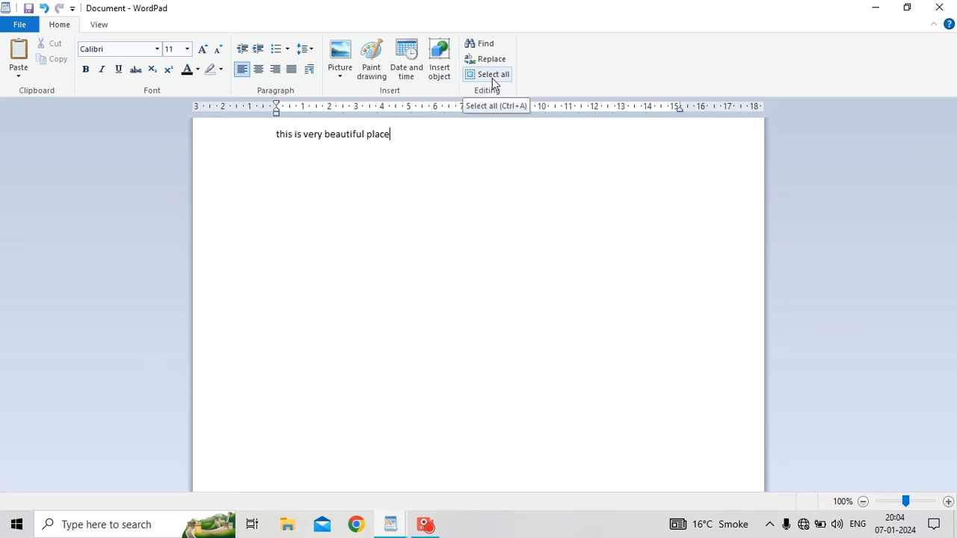
left_click(493, 78)
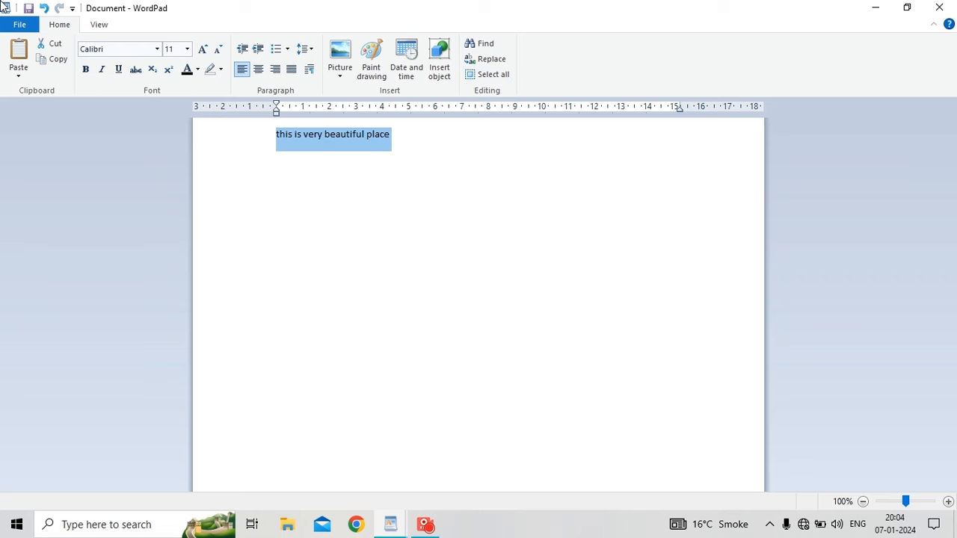
left_click(106, 30)
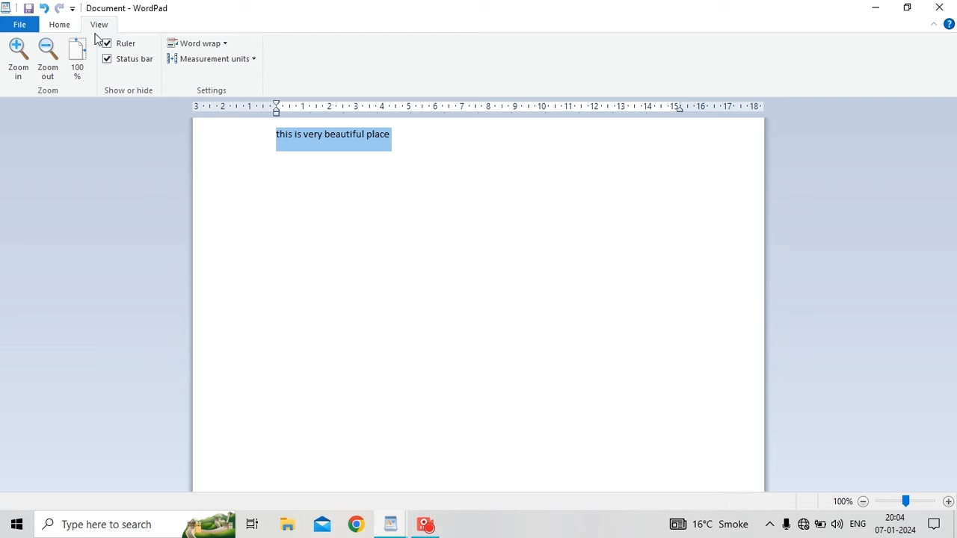
Zoom in five times and out four times, then slide the zoom to 10% and up to 500%.
left_click(23, 82)
left_click(23, 82)
left_click(23, 81)
left_click(23, 82)
left_click(24, 81)
left_click(23, 82)
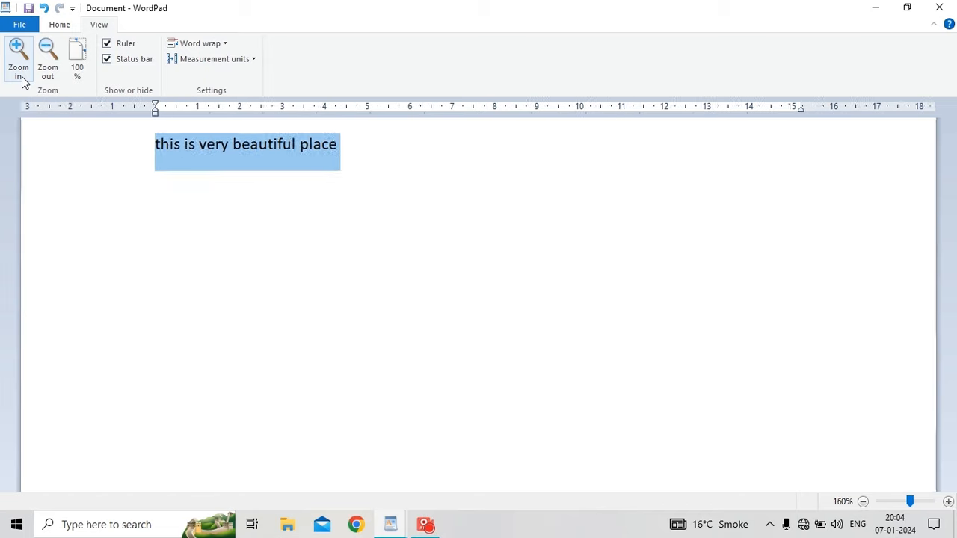
left_click(24, 81)
left_click(57, 75)
left_click(57, 74)
left_click(57, 75)
left_click(57, 75)
left_click(57, 75)
left_click(58, 75)
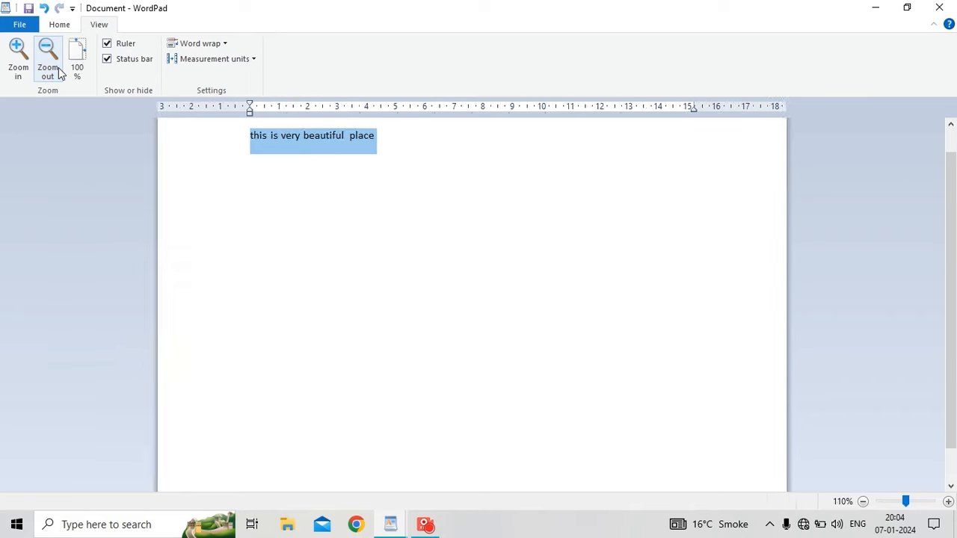
left_click(57, 75)
left_click(58, 74)
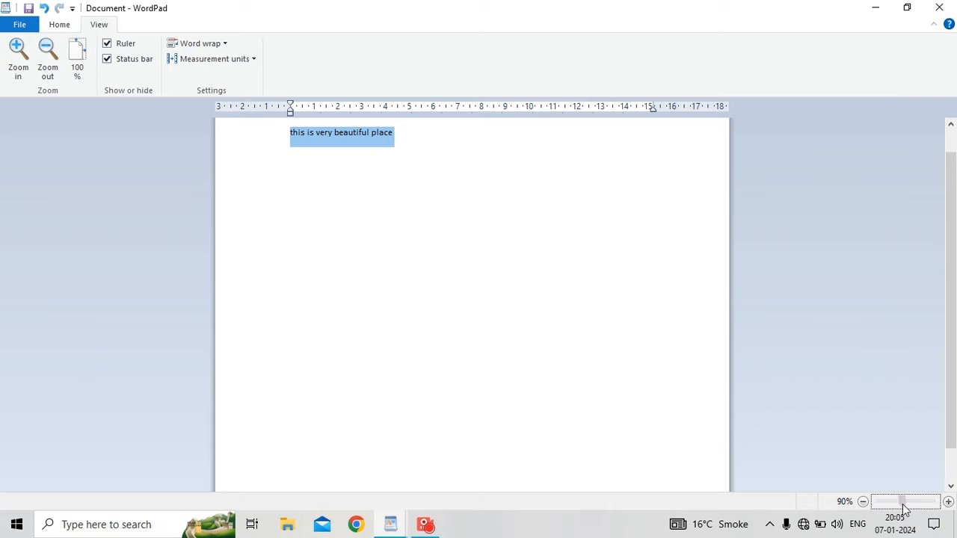
left_click_drag(903, 502, 858, 504)
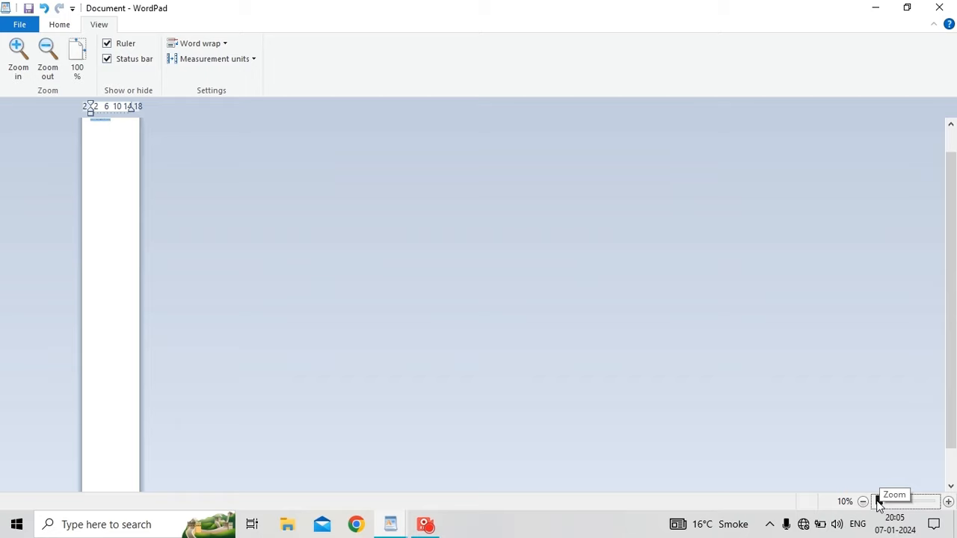
left_click_drag(878, 504, 941, 511)
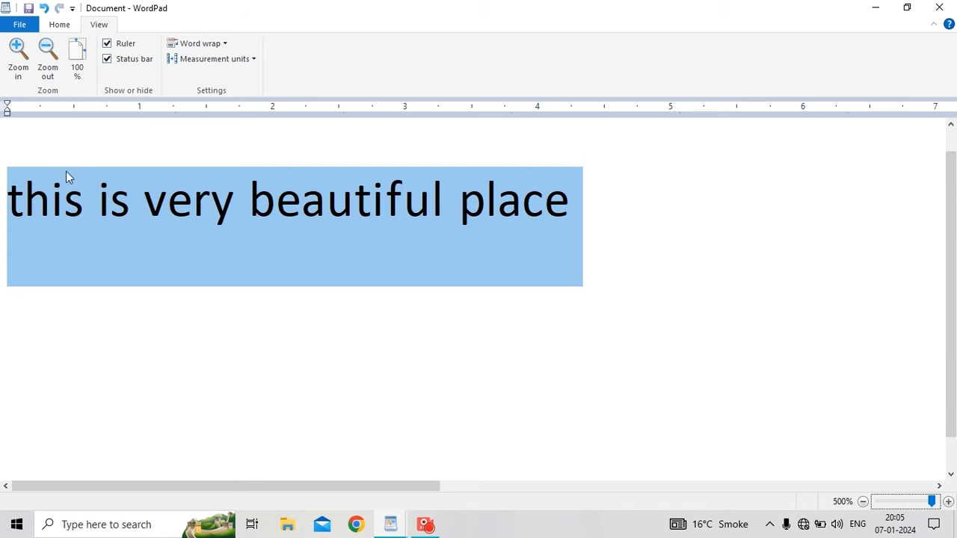
Reset the zoom to 100% and toggle the ruler on and off several times.
left_click(75, 78)
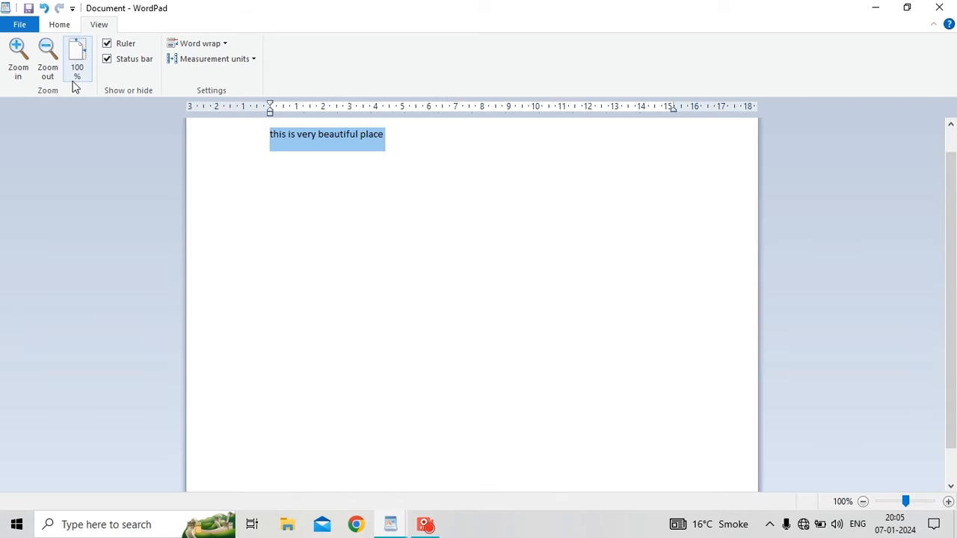
left_click(108, 46)
left_click(108, 45)
left_click(108, 45)
left_click(108, 45)
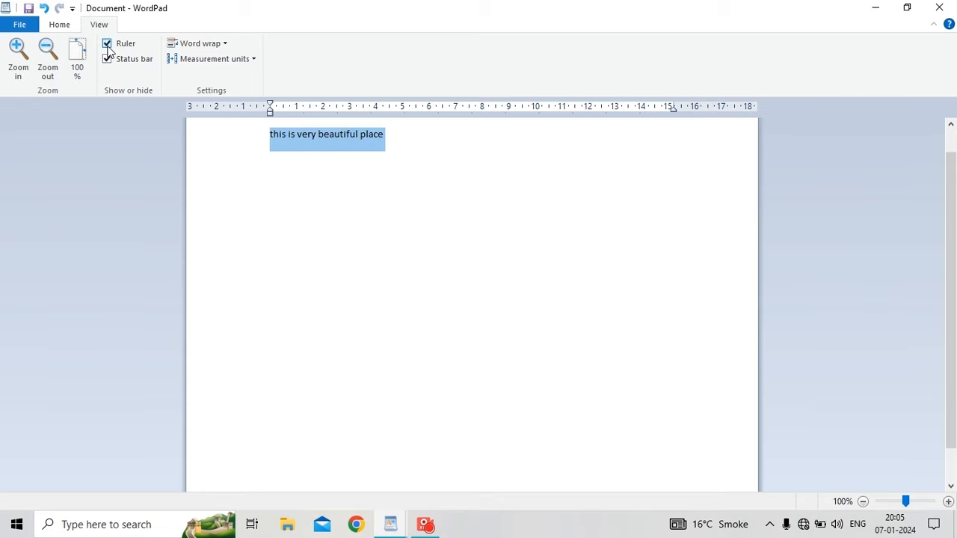
left_click(108, 45)
Toggle the status bar off and on repeatedly, ending with it shown.
left_click(108, 61)
left_click(109, 61)
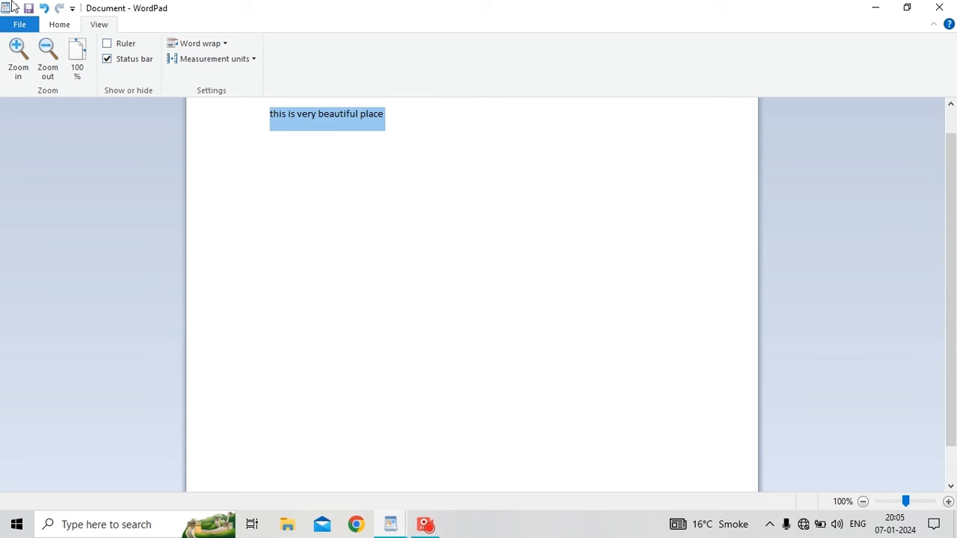
left_click(119, 66)
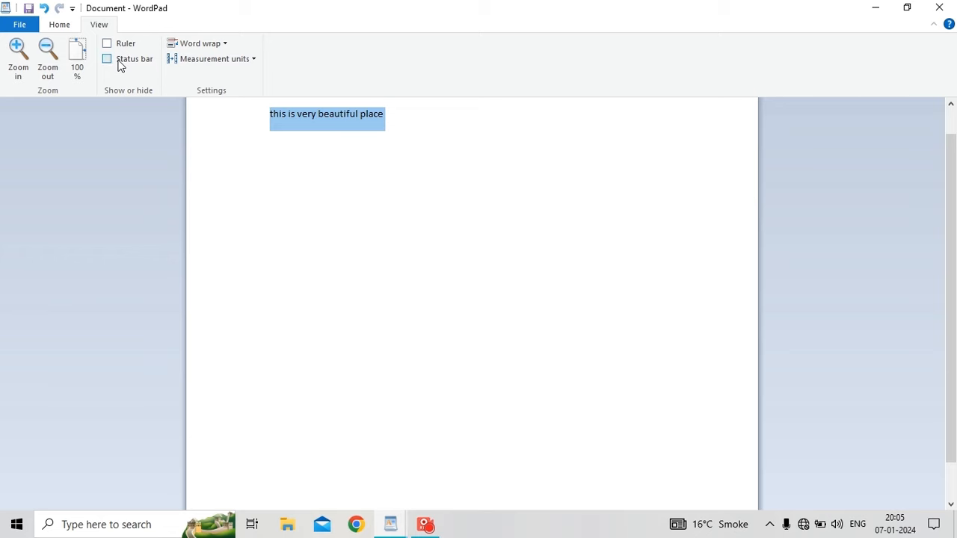
left_click(120, 66)
left_click(120, 64)
left_click(111, 57)
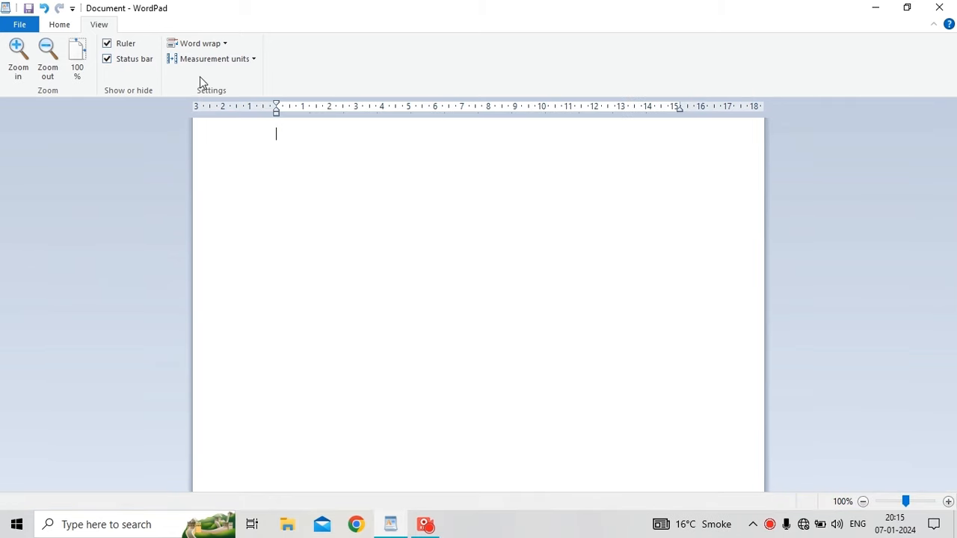
left_click(214, 44)
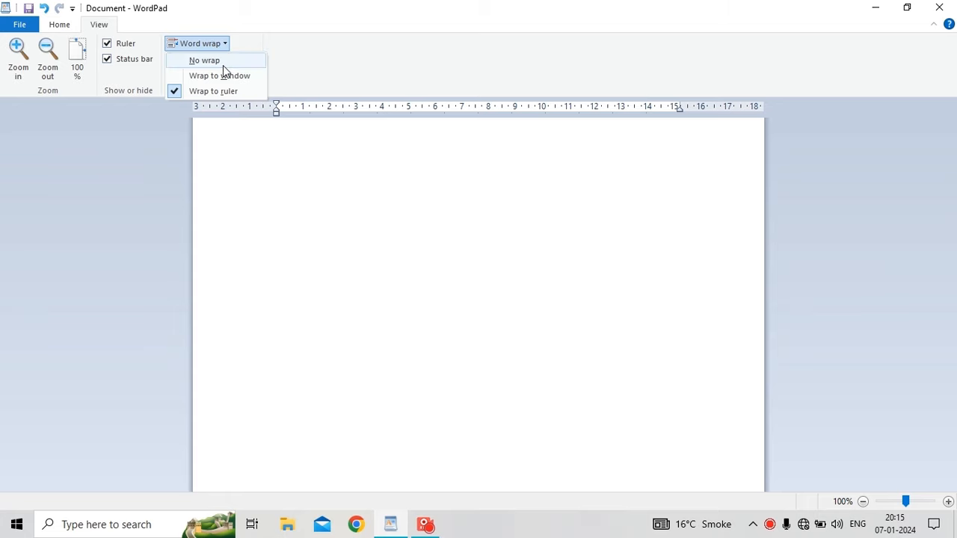
Set word wrap to No wrap and type a long line of h, k and j letters.
left_click(224, 64)
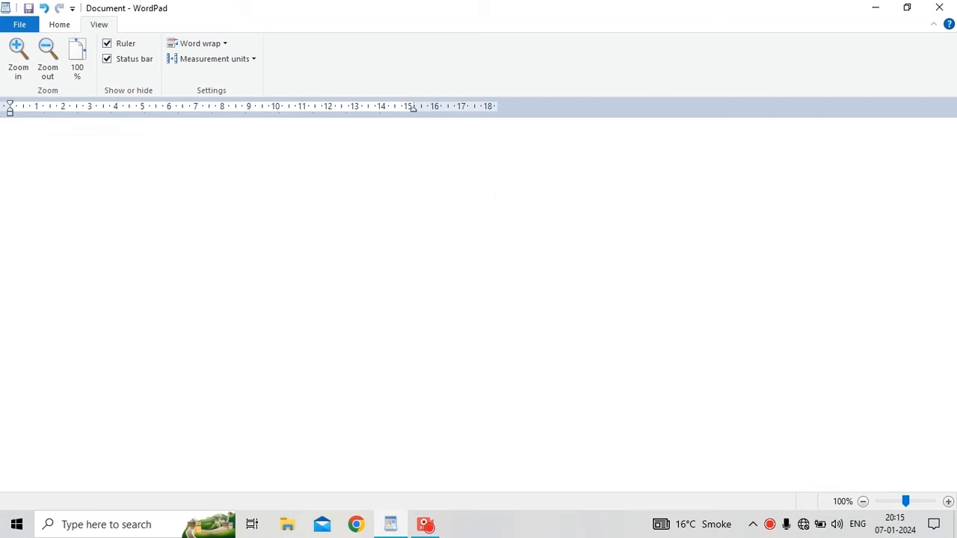
type("hjjjjjjjjkkkkkkkkkkkkkkkkkkkkjjjjjjjjjjjjjjjjjjjjjjjjjjjjjjjjjjjjjjjj")
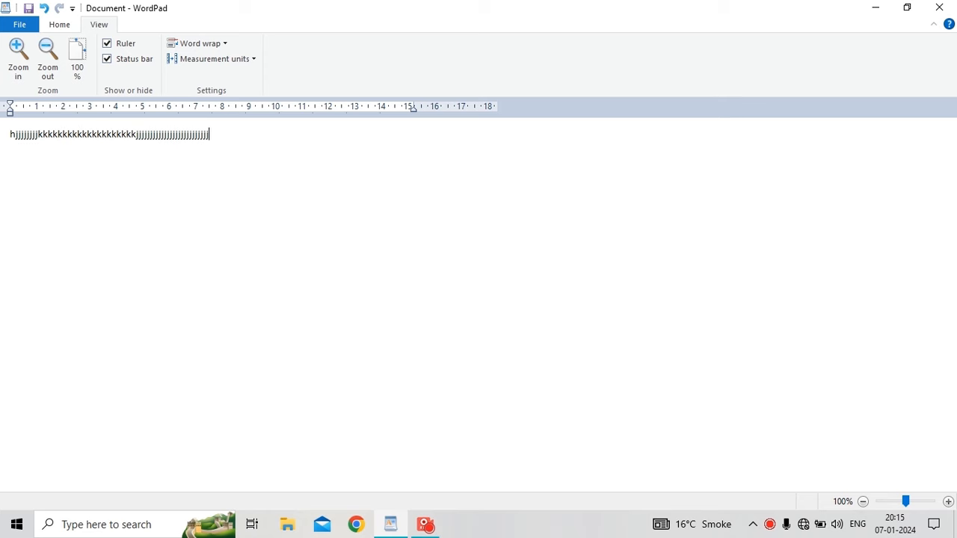
type("j jjjjjjjjjjjjjjjjjjjjjjjjjjjjjjjjjjjjjjjjjjjjjjjjjjjjjjjjjjjj")
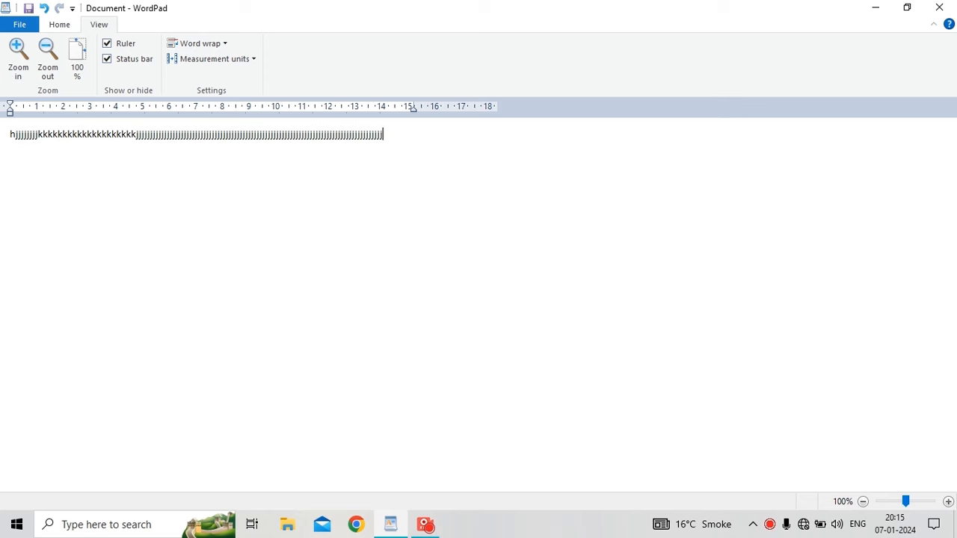
type("jjjjjjjjjjjjjjjjjjjjjjjjjjjjjjjjjjjjjjjjjjjjjjjjjjjjjjjjjjjjj")
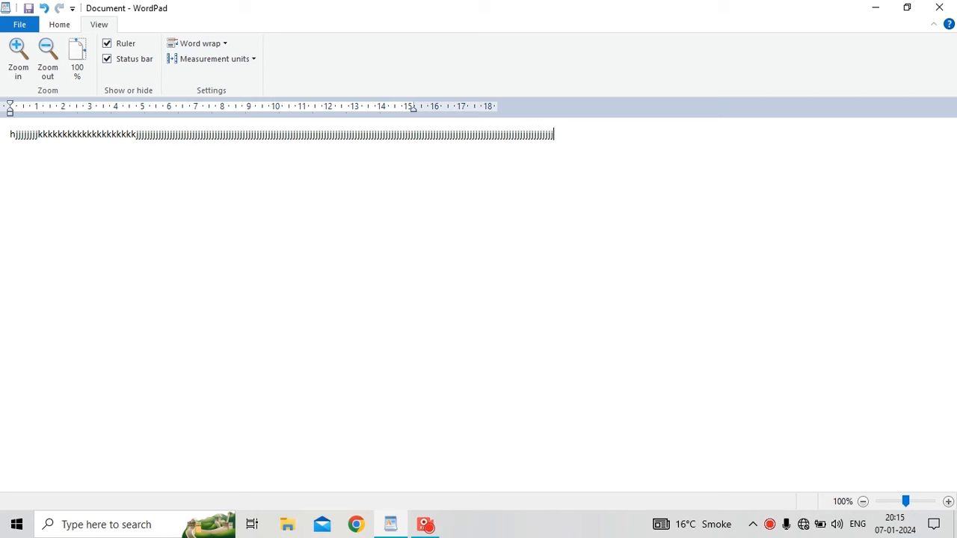
type("jjjjjjjjjjjjjjjjjjjjjjjjjjjjjjjjjjjjjjjjjjjjjjjjjjjjjjjjjj ")
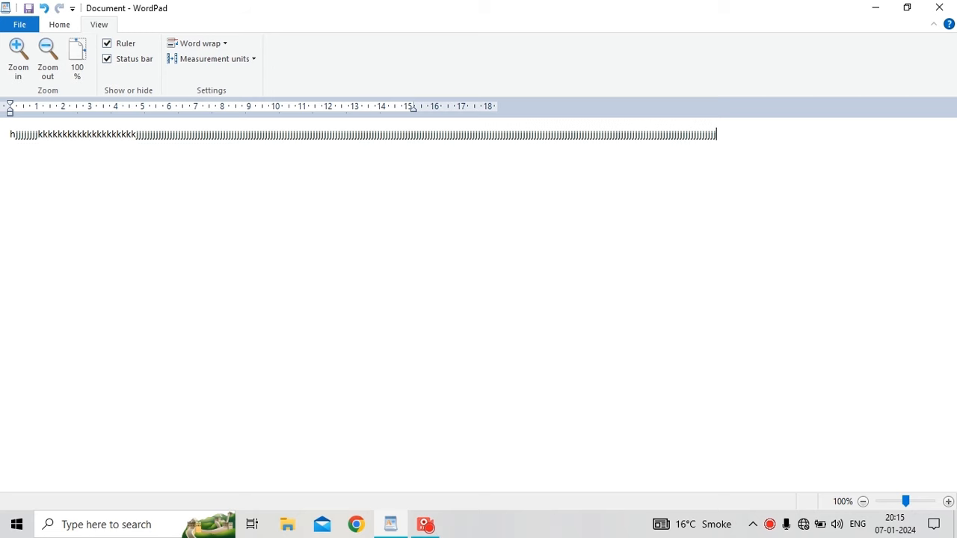
type("jjjjjjjjjjjjjjjjjjjjjjjjjjjjjjjjjjjjjjjjjjjjjjjjjjjjjjjjjjjj")
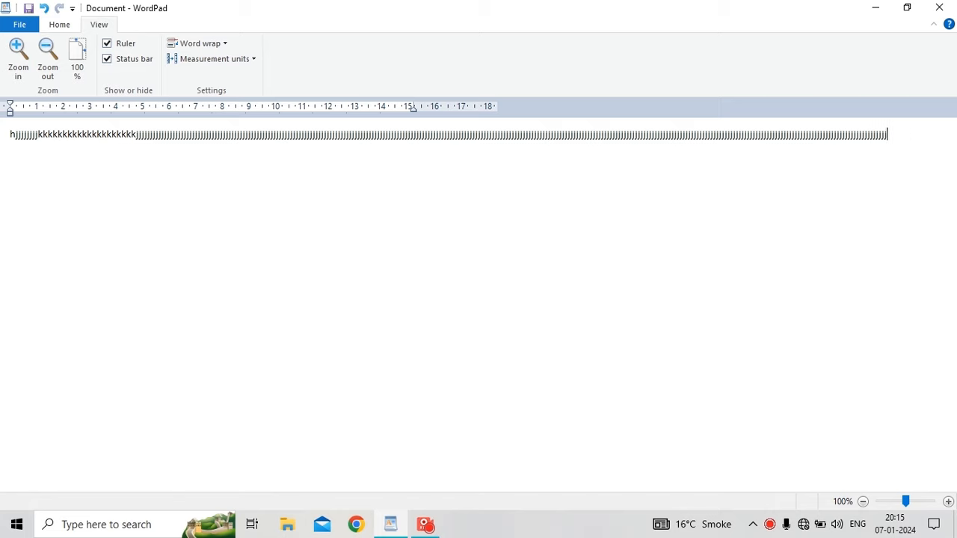
type("jjjjjjjjjjjjjjjjjjjjjjjjjjjjjjjjjjjjjjjjjjjjjjjjjjjjjjjjjjjjjjjjjjjjjjjjjjjjjjjjjjjjjj")
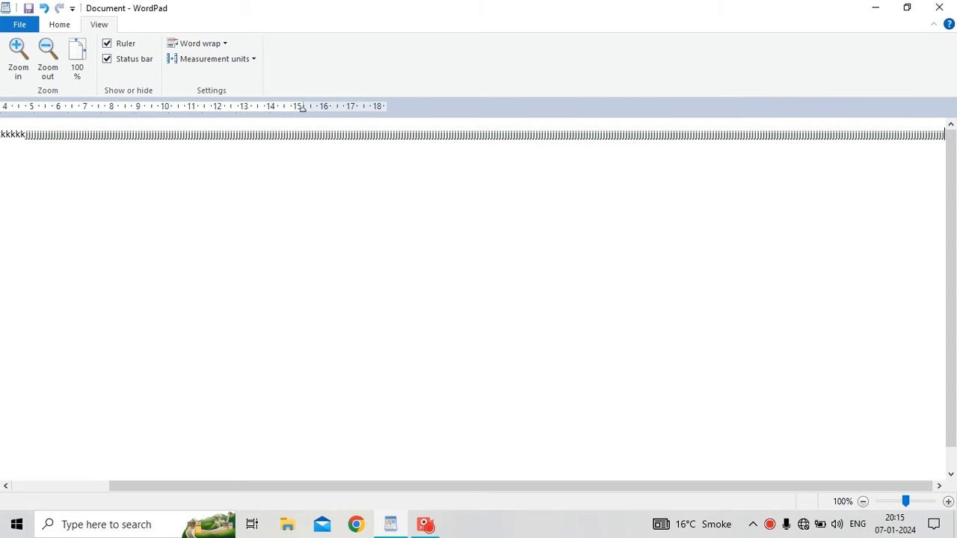
type("jjjjjjjjjjjjjjjjjjjjjjjjjjjjjjjjjjjj")
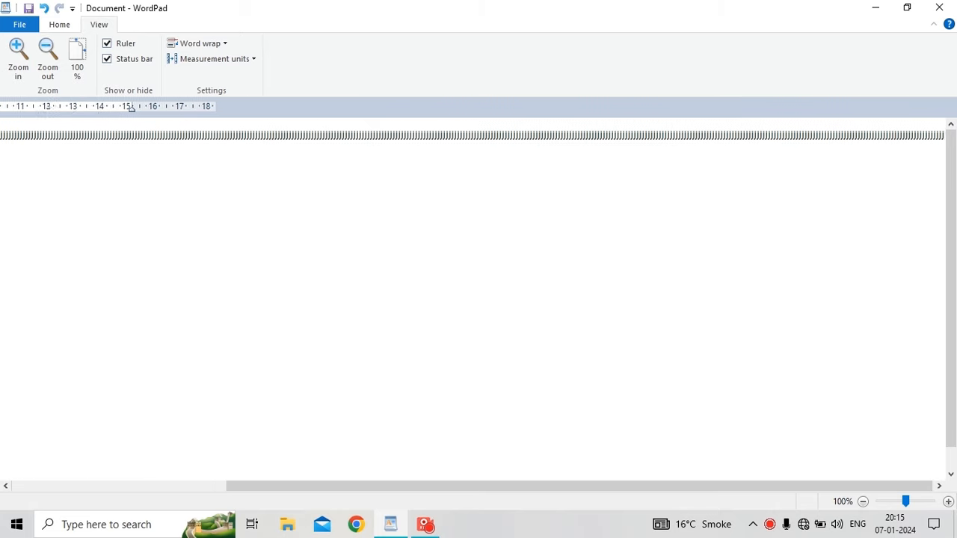
type("jjjjjjjjjjjjjj")
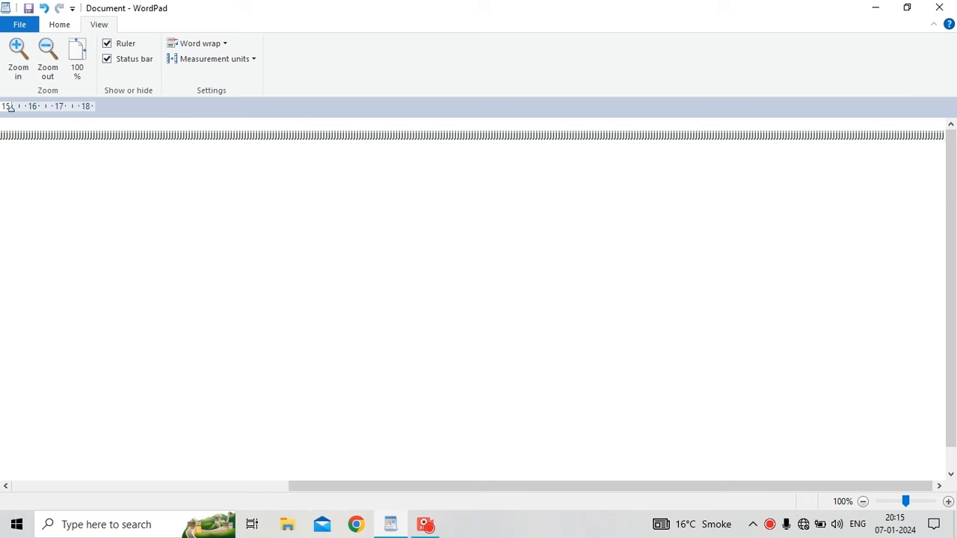
left_click(208, 46)
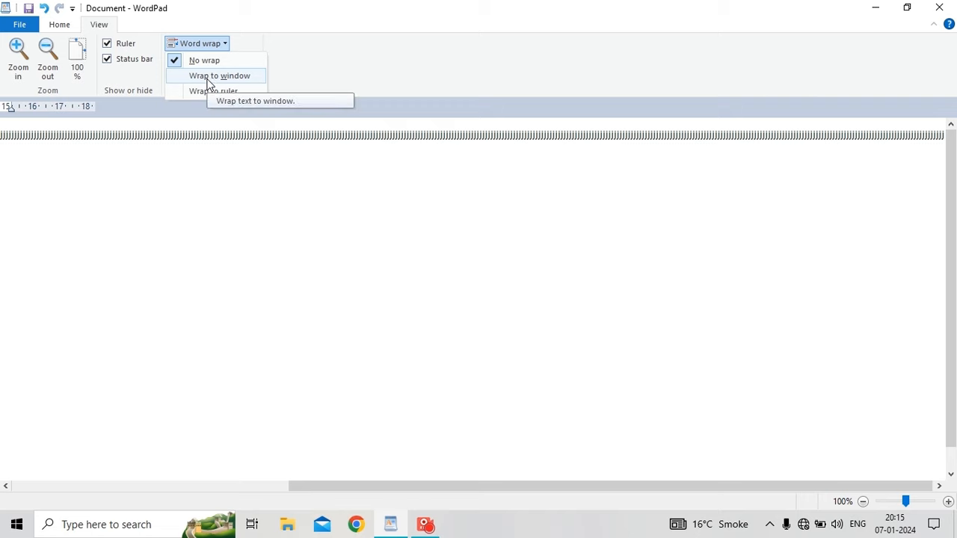
Wrap the text to the window width and append a long run of h's.
left_click(208, 78)
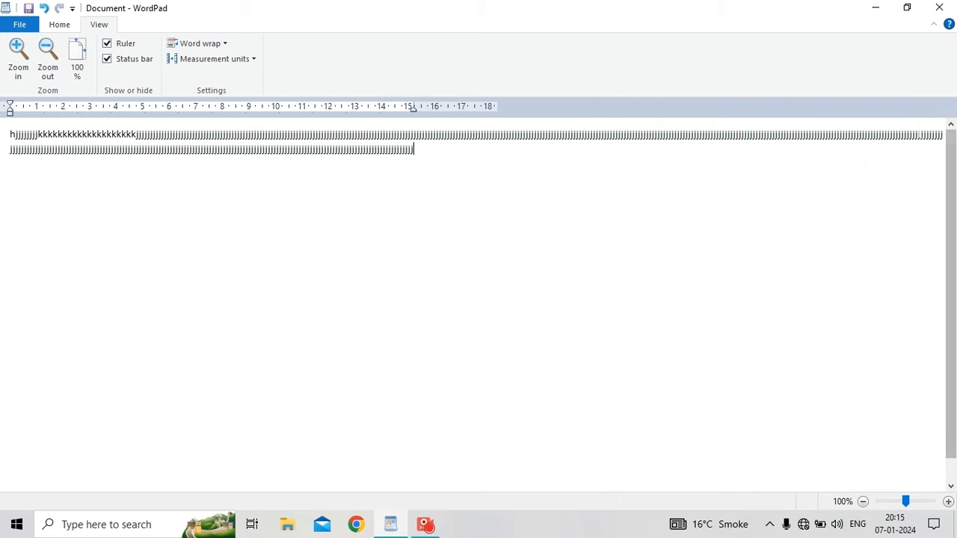
type("hhhhhhhhhh")
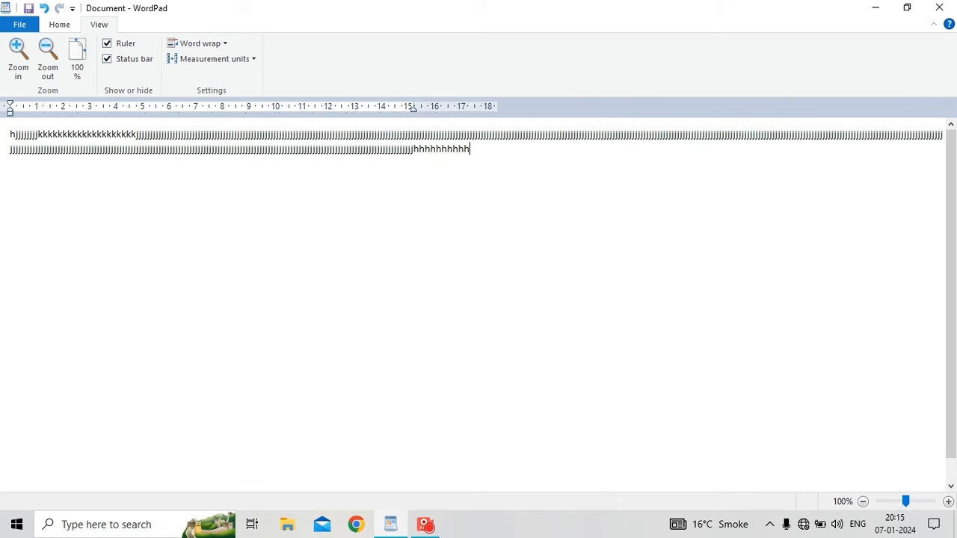
type("hhhhhhhhhhhhhhhhhhhhhhhhhhhhhhhhhhhhhhhhhhhhhhhhhhhhhhhhhhhhhhhhhhhhhhhhh")
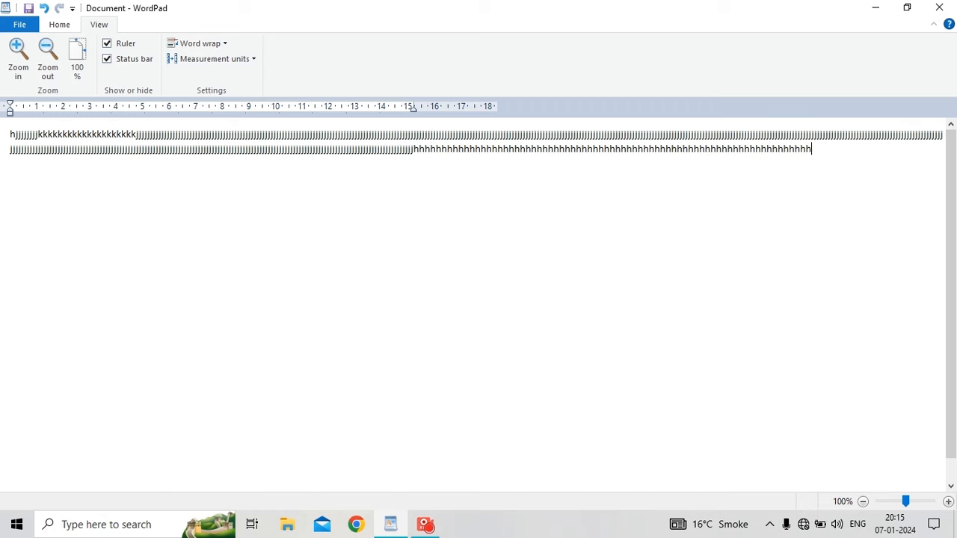
type("hhhhhhhhhhhhhhhhhhhhhhhhhhhhhhhhhhhhhhhhhhhhhhhhhhhhhhhhhhhhhhhhhhhhhhhhhhhhhhhhhh")
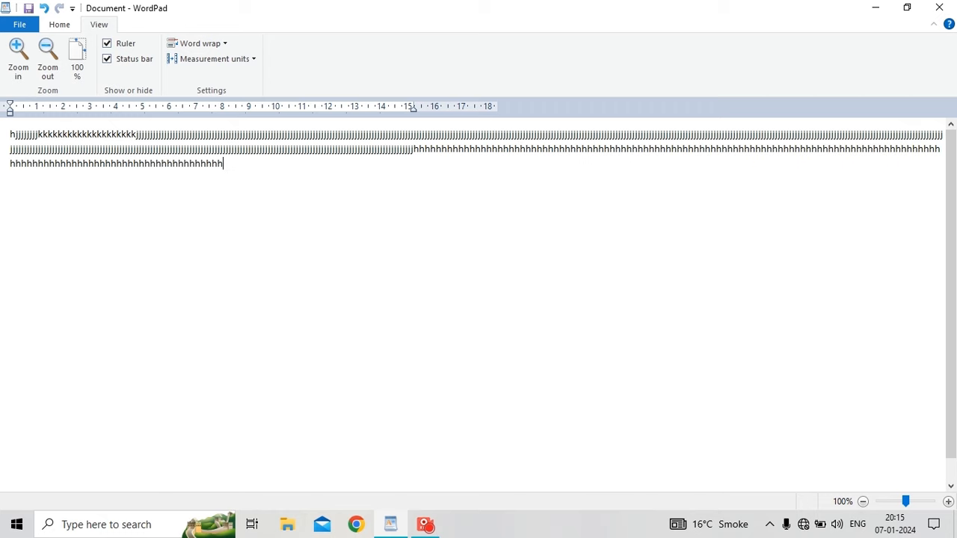
type("hhhhhhhhhhhhhhhhhhhhhhhhhhhhhhhhhhhhhhhhhhhhhhhhhhhhhhhhhhhh")
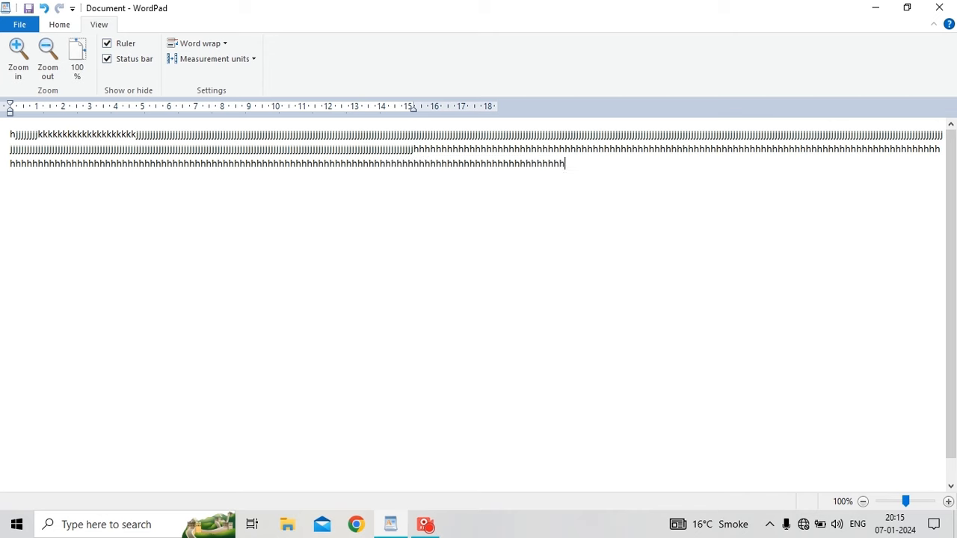
type("hhhhhhhhhhhhhhhhhhhhhhhhhhhhhhhhhhhhhhhhhhhhhhhhhhhhhhhhhhh")
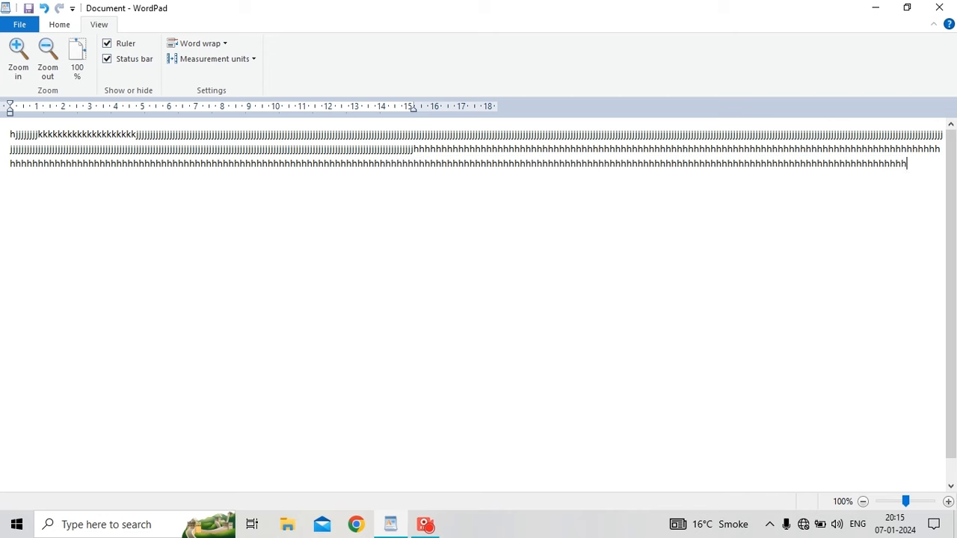
type("hhhhhhhhhhhhhhhhhhhhhhhhhh")
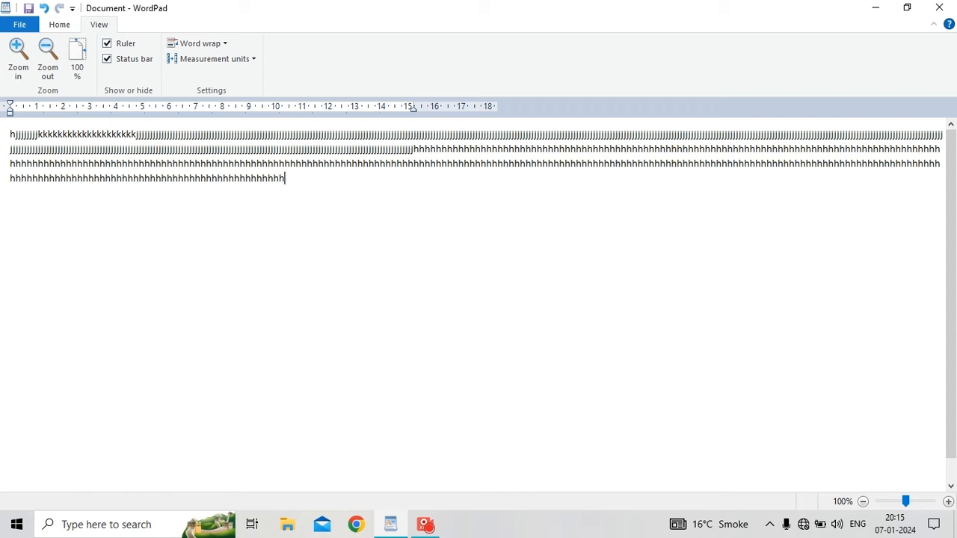
left_click(199, 43)
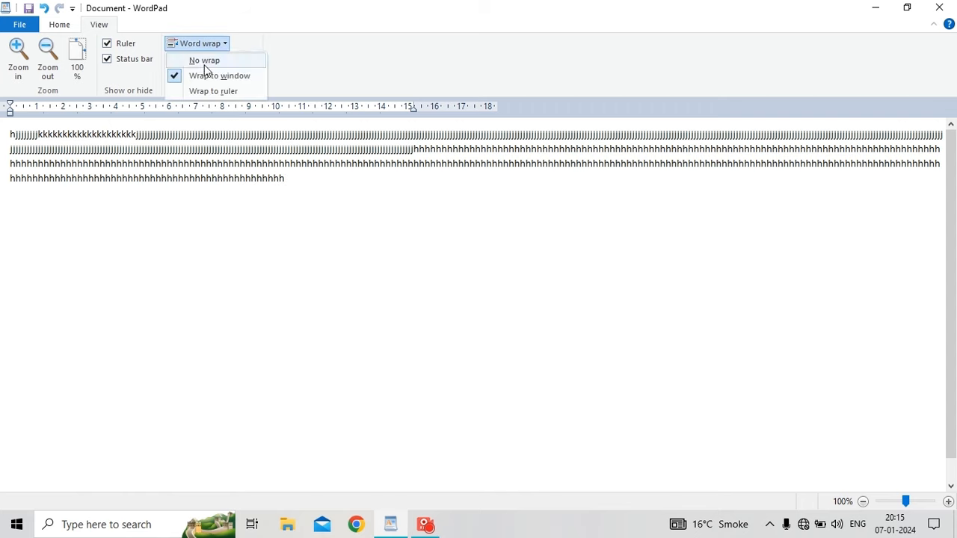
Switch word wrap to Wrap to ruler and type 'o' followed by a long run of p's.
left_click(211, 94)
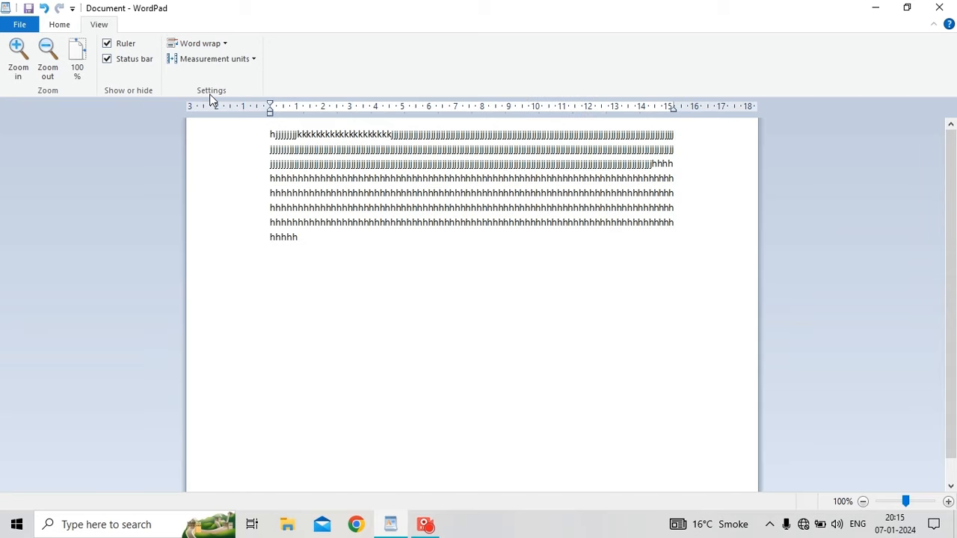
type("oppppppppppppppppppppppppppppppp")
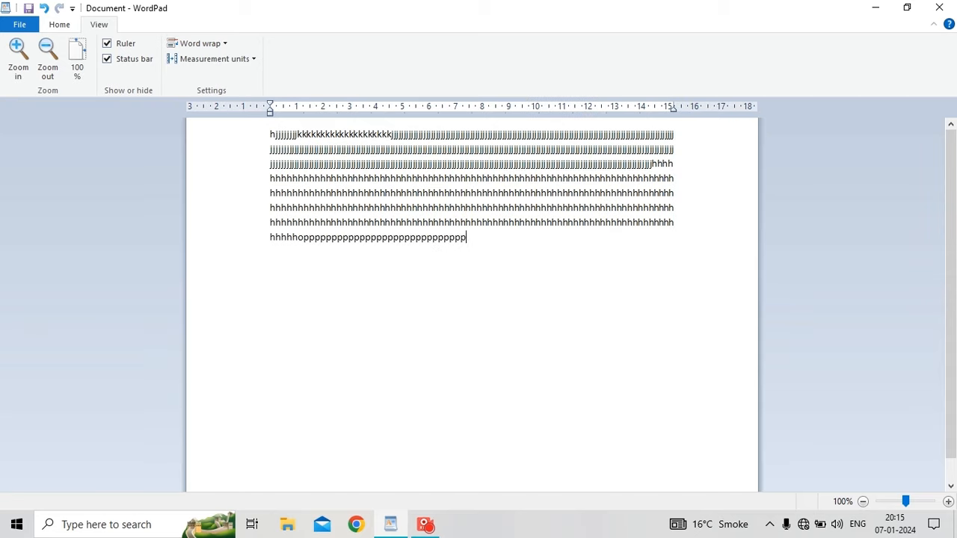
type("ppppppppppppppppppppppppppppppppppppppppppppppppppppppppppppppp")
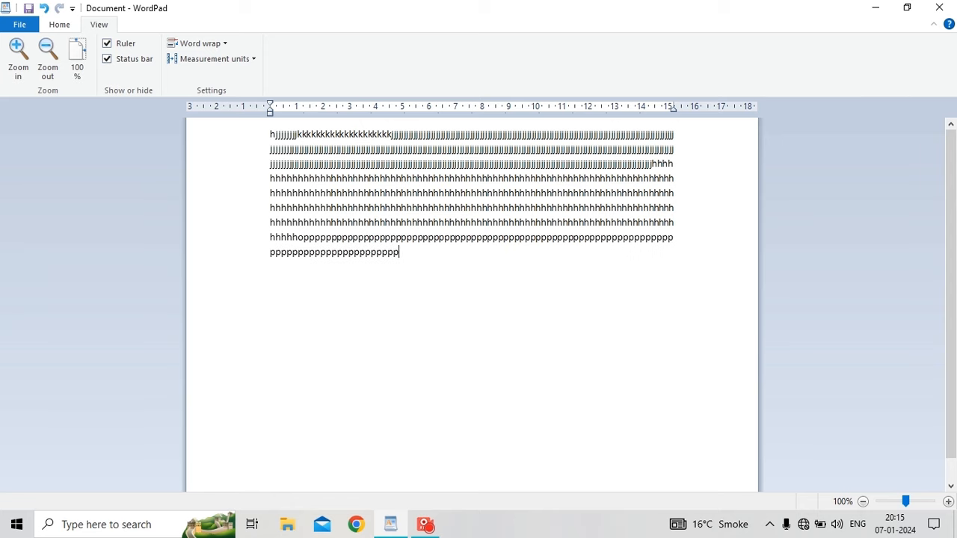
type("pppppppppppppppppppppppppppppppppppppppppppppppppppp")
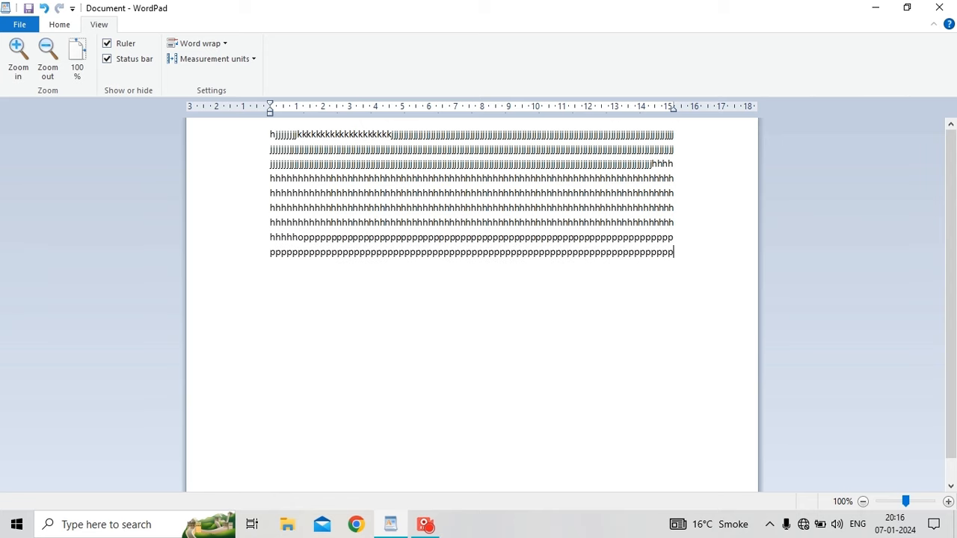
left_click(208, 45)
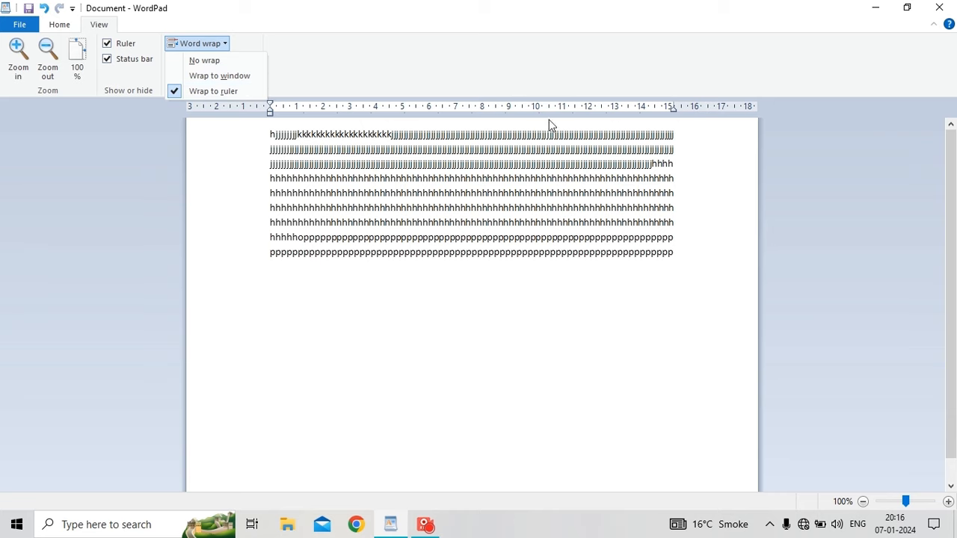
Switch the ruler's measurement units to inches, then back to centimeters.
left_click(338, 56)
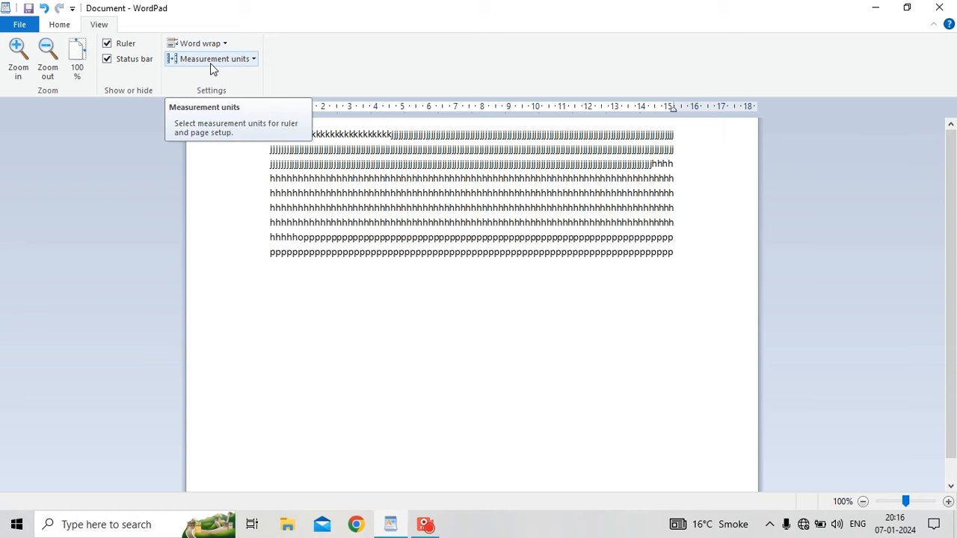
left_click(212, 66)
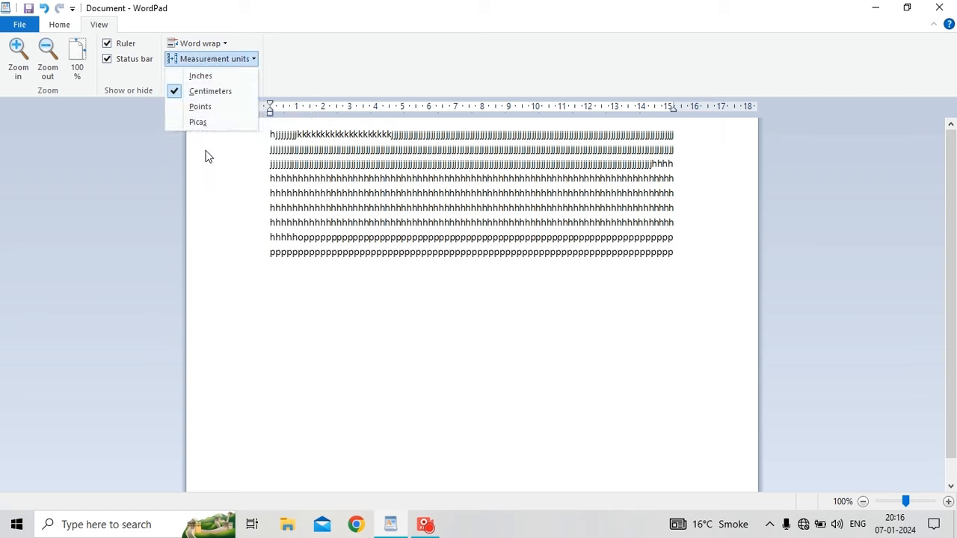
left_click(223, 76)
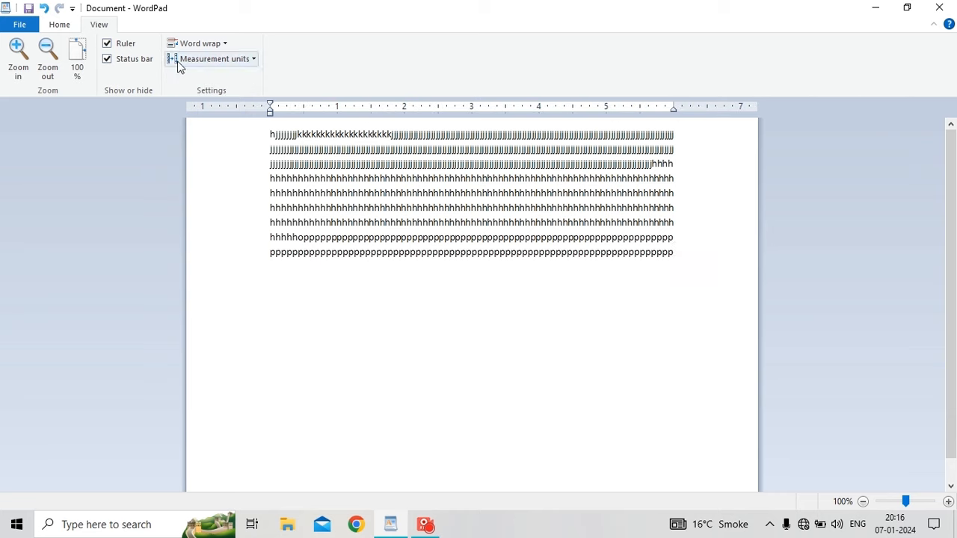
left_click(179, 63)
left_click(190, 91)
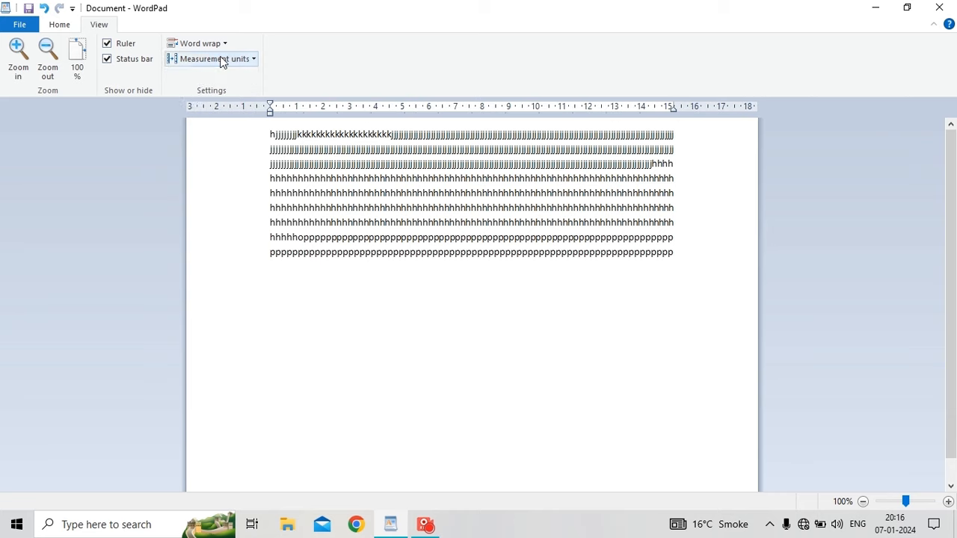
Switch the ruler units to points, then picas, then back to centimeters.
left_click(215, 59)
left_click(231, 112)
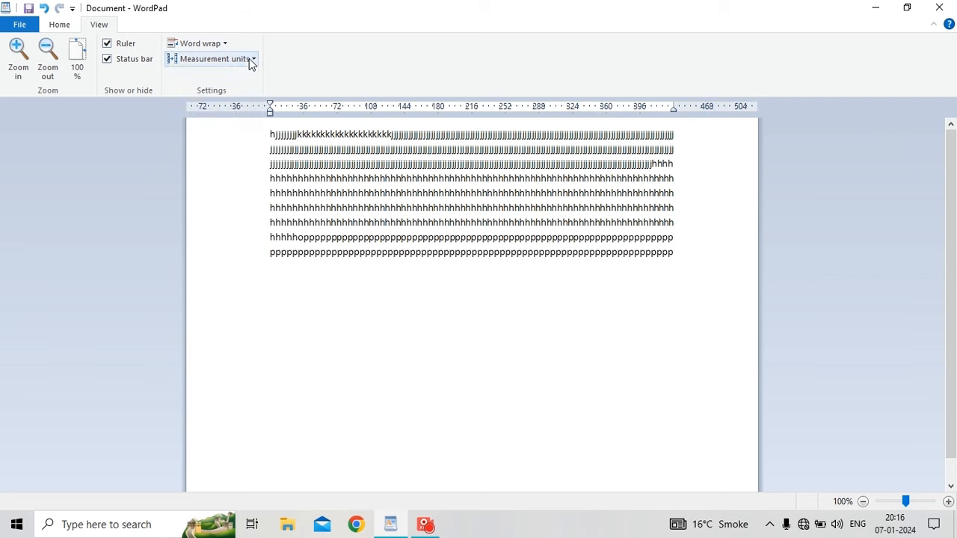
left_click(249, 58)
left_click(209, 127)
left_click(250, 59)
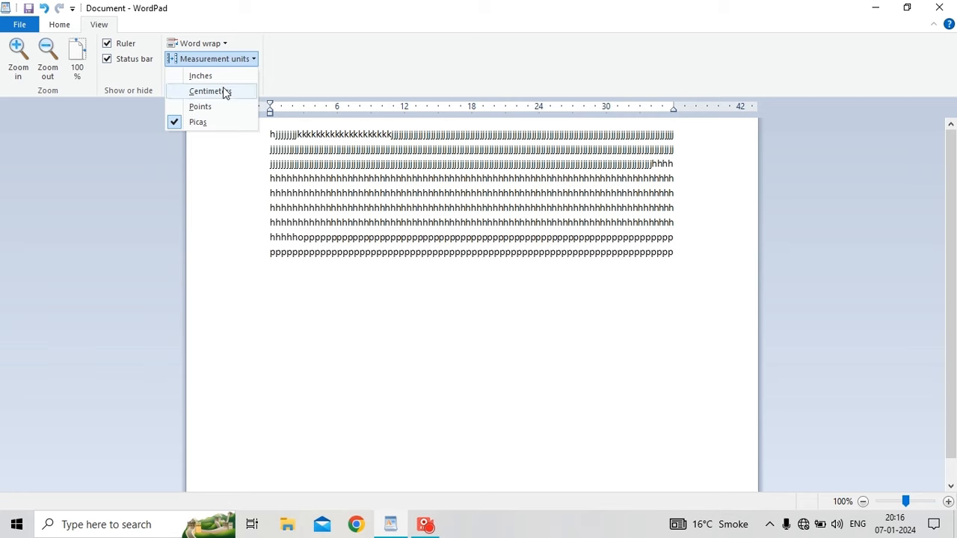
left_click(223, 88)
left_click(19, 25)
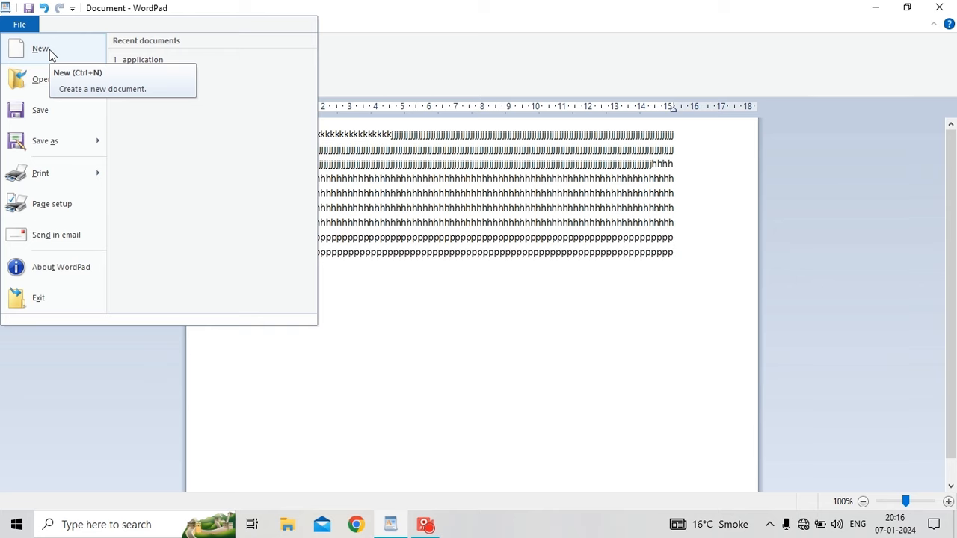
Close the File menu and news panel, then get a blank document, choosing Don't Save.
left_click(759, 514)
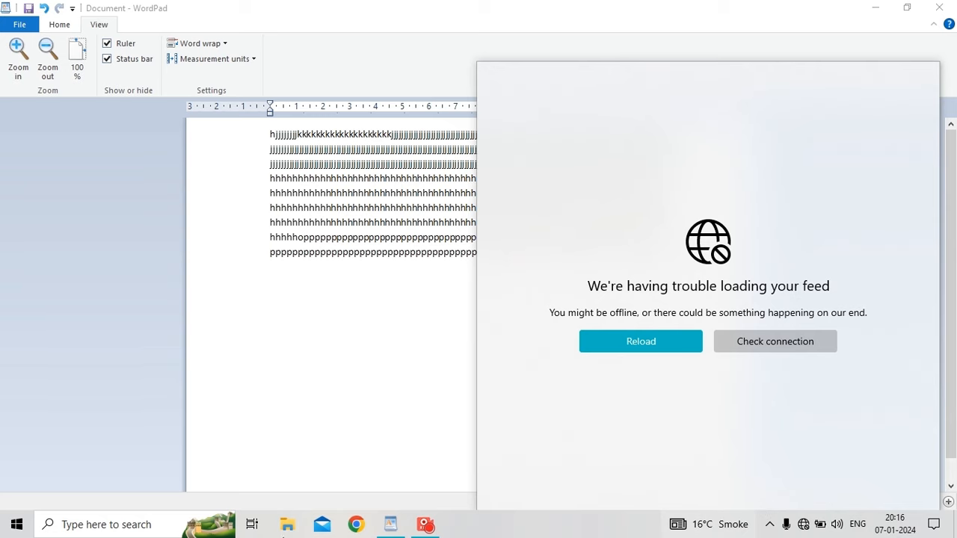
left_click(367, 465)
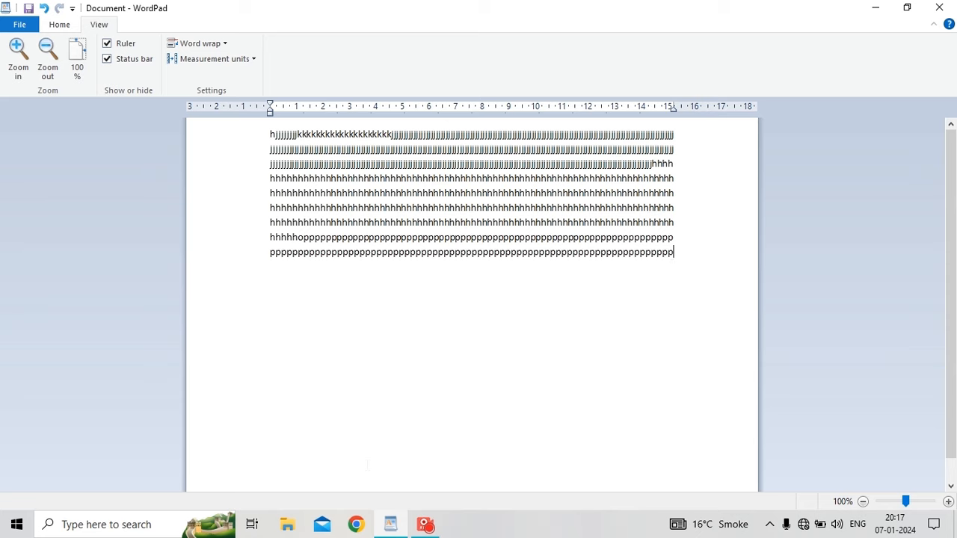
key("alt+F4")
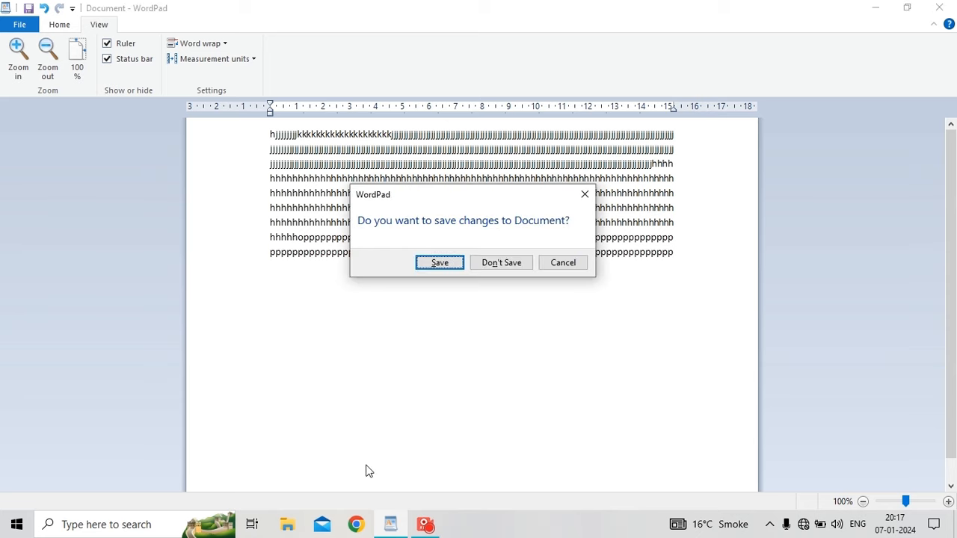
left_click(481, 265)
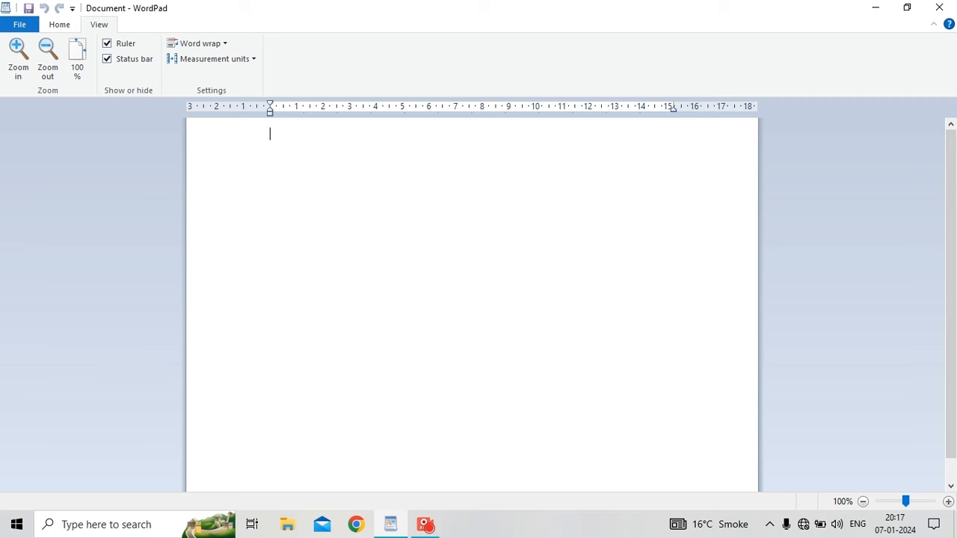
Open and close the File menu, then bring up the Open dialog and cancel it.
left_click(35, 27)
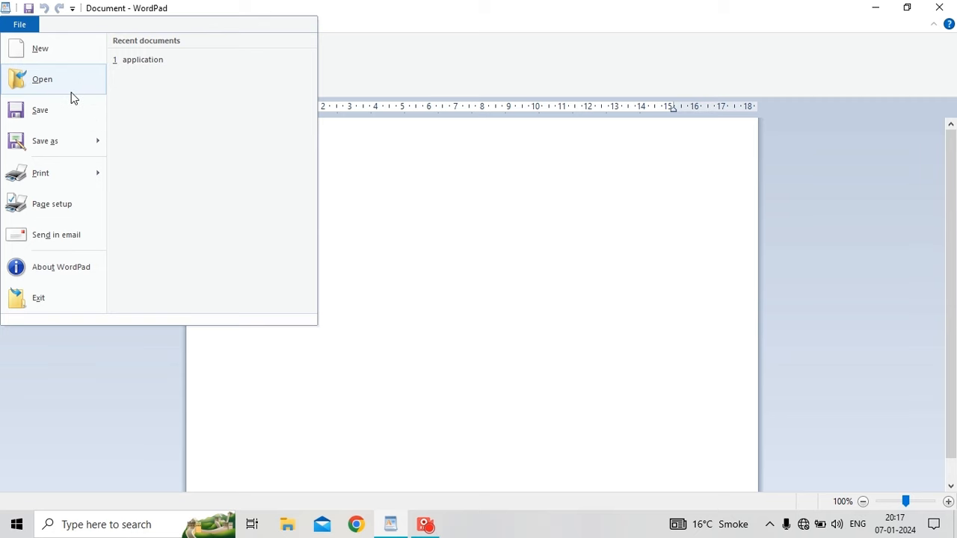
key("Escape")
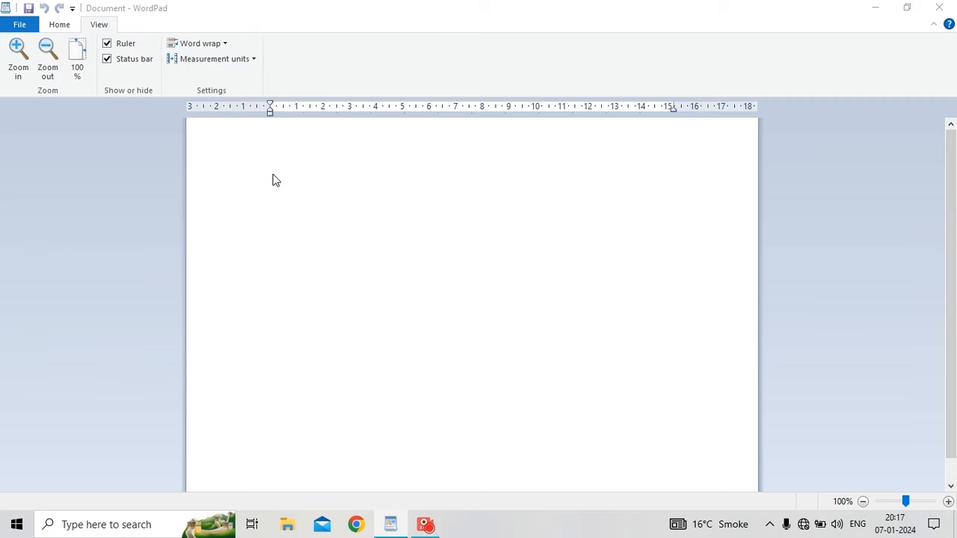
key("ctrl+o")
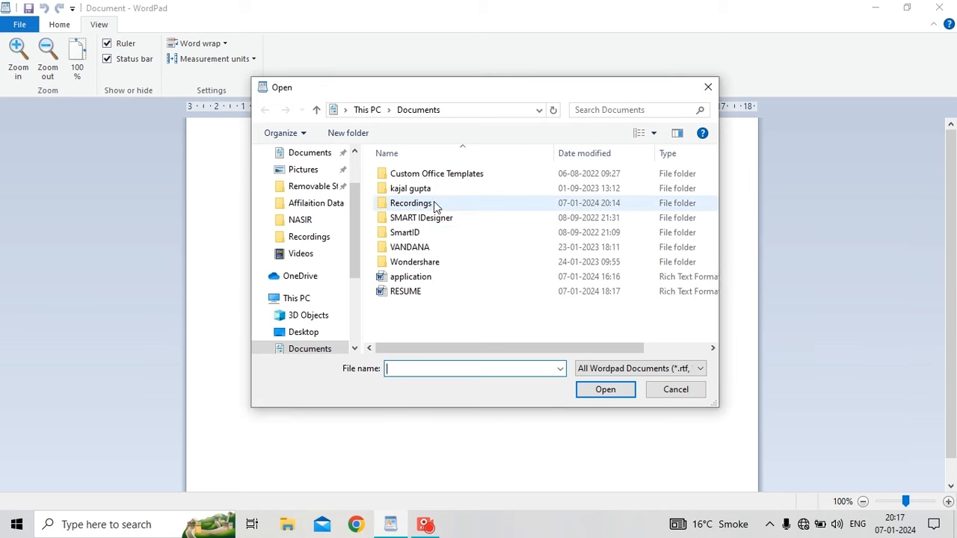
left_click(708, 88)
Exit WordPad through the File menu's Exit command.
left_click(20, 25)
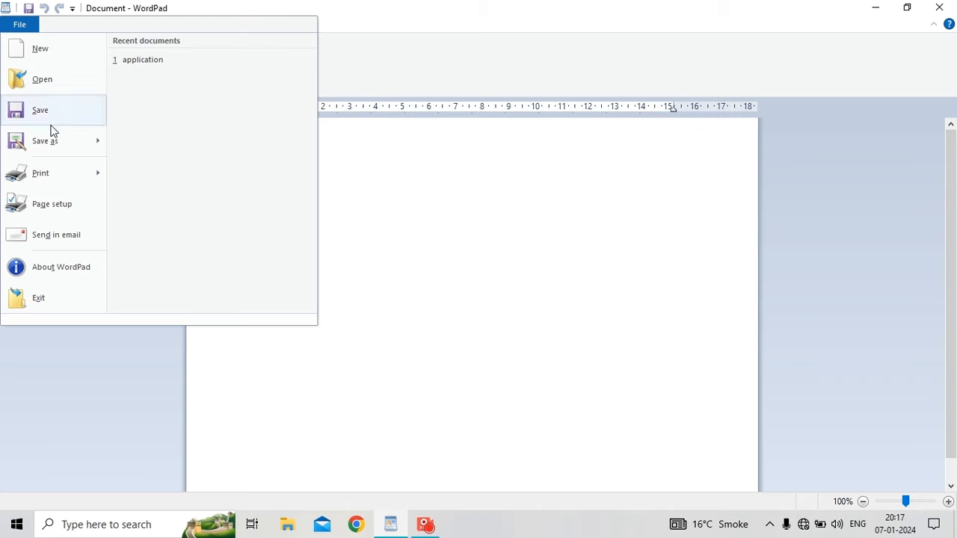
left_click(560, 261)
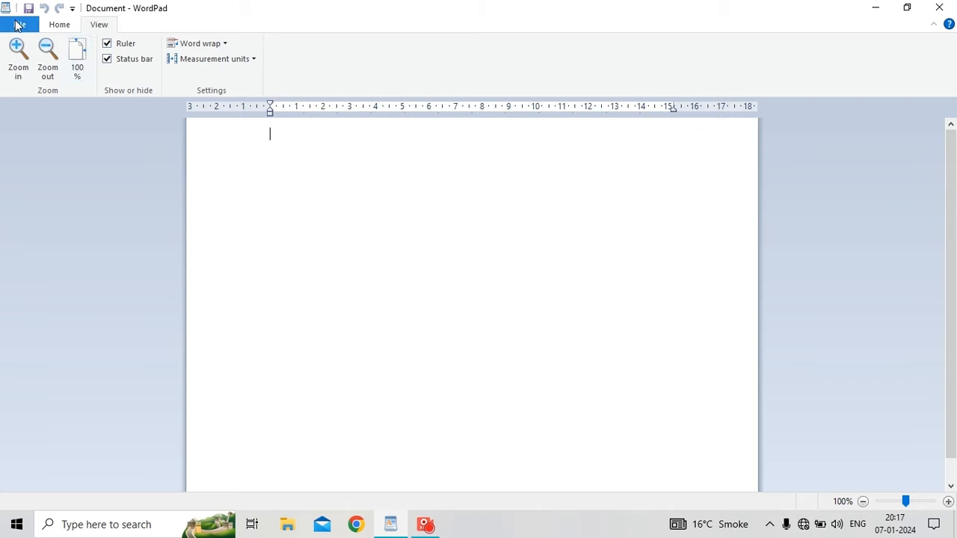
left_click(19, 25)
mouse_move(73, 183)
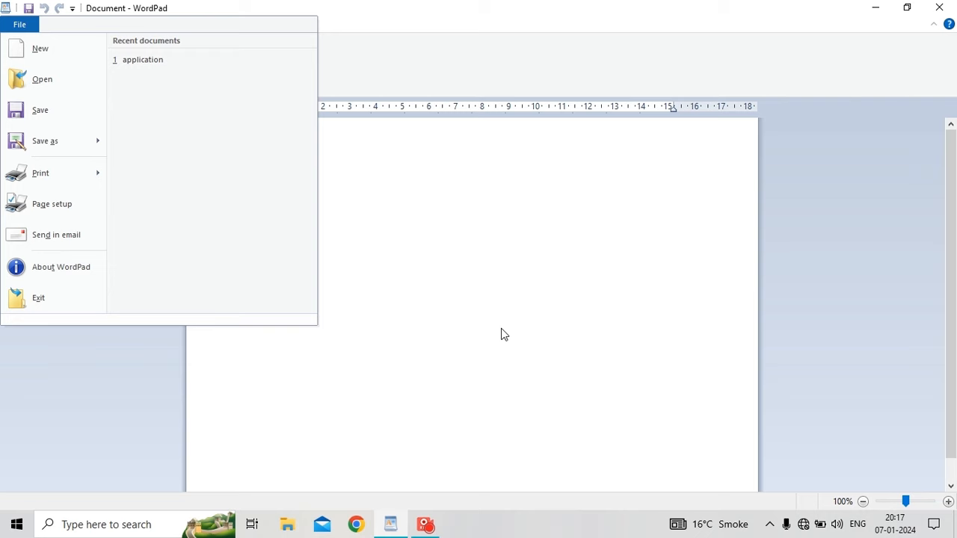
left_click(66, 301)
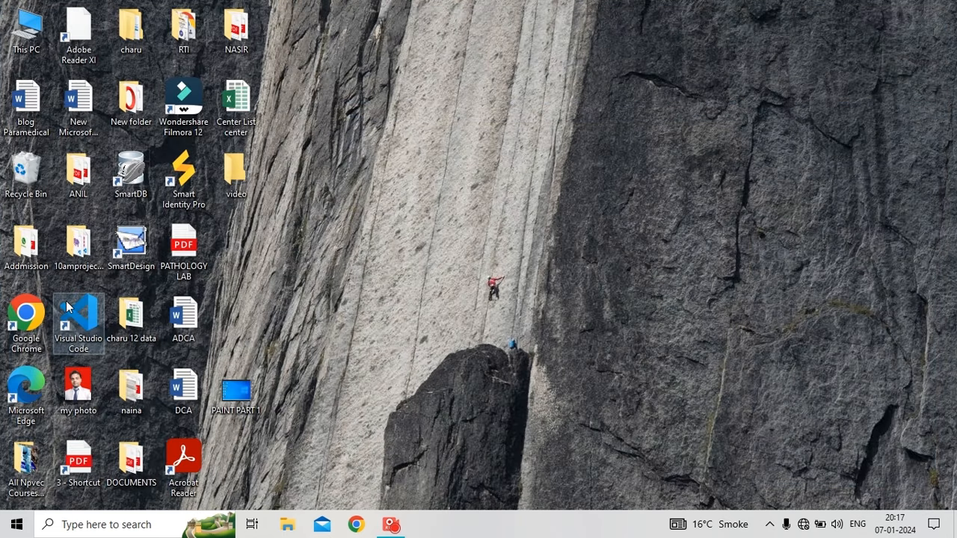